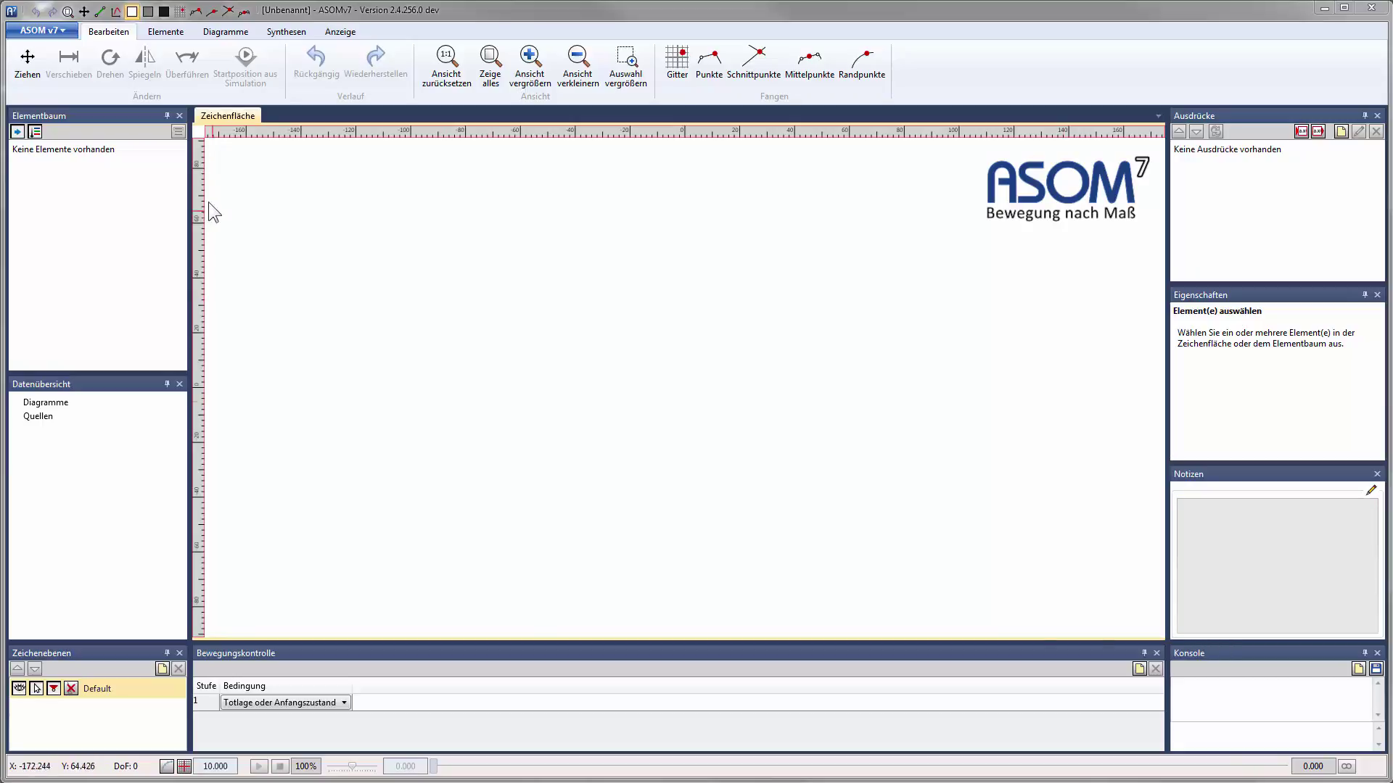
left_click(284, 37)
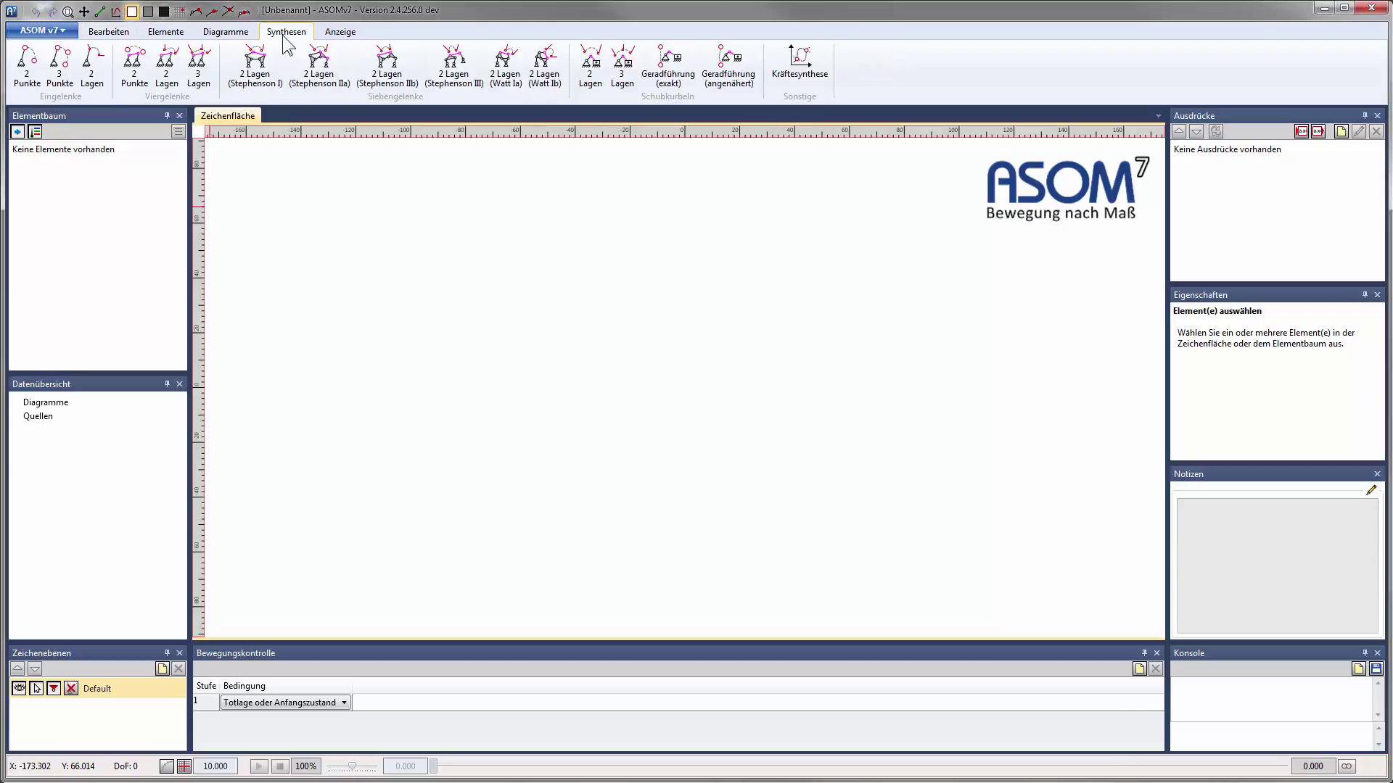
left_click(27, 64)
Enable point and edge-point snapping and draw a nearly horizontal line from about (4.8, -24.2) to (124.4, -22.6) mm.
left_click(165, 32)
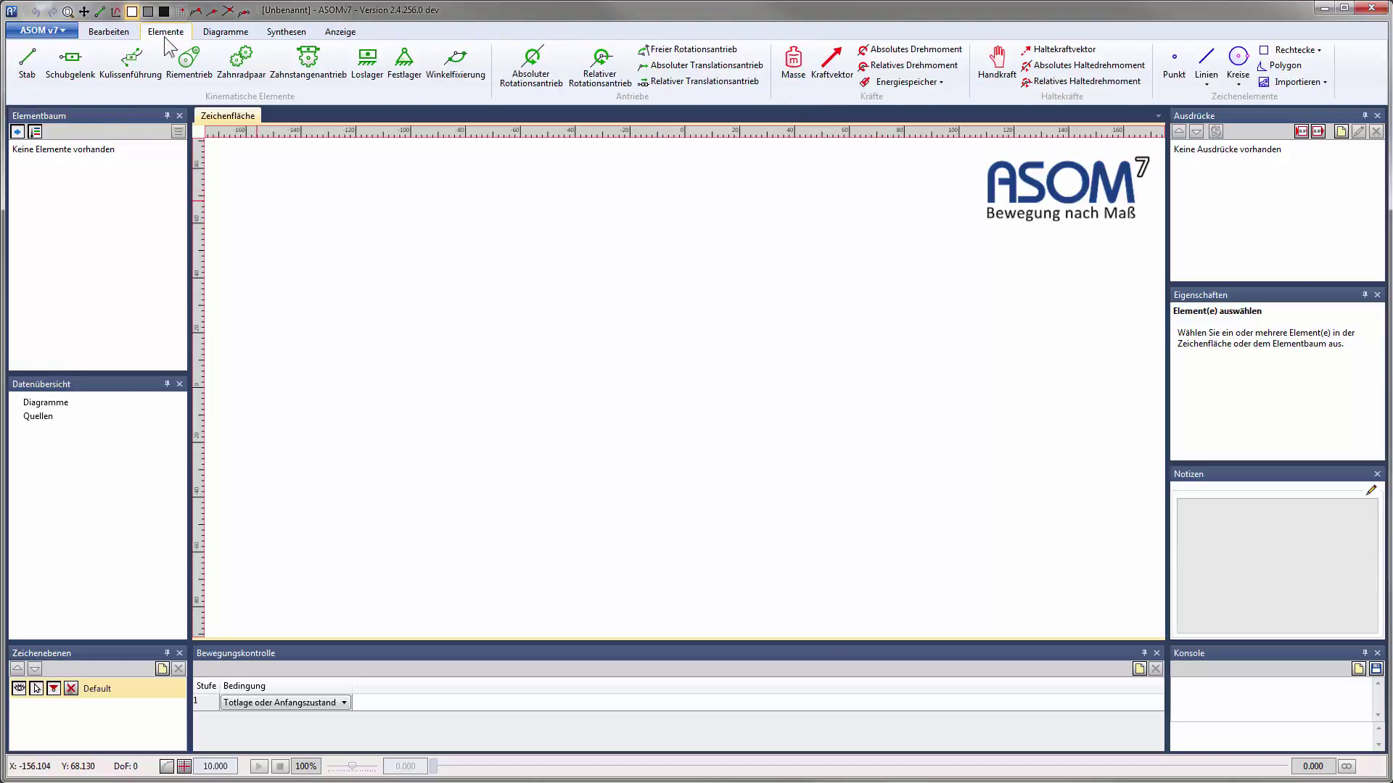
left_click(1211, 63)
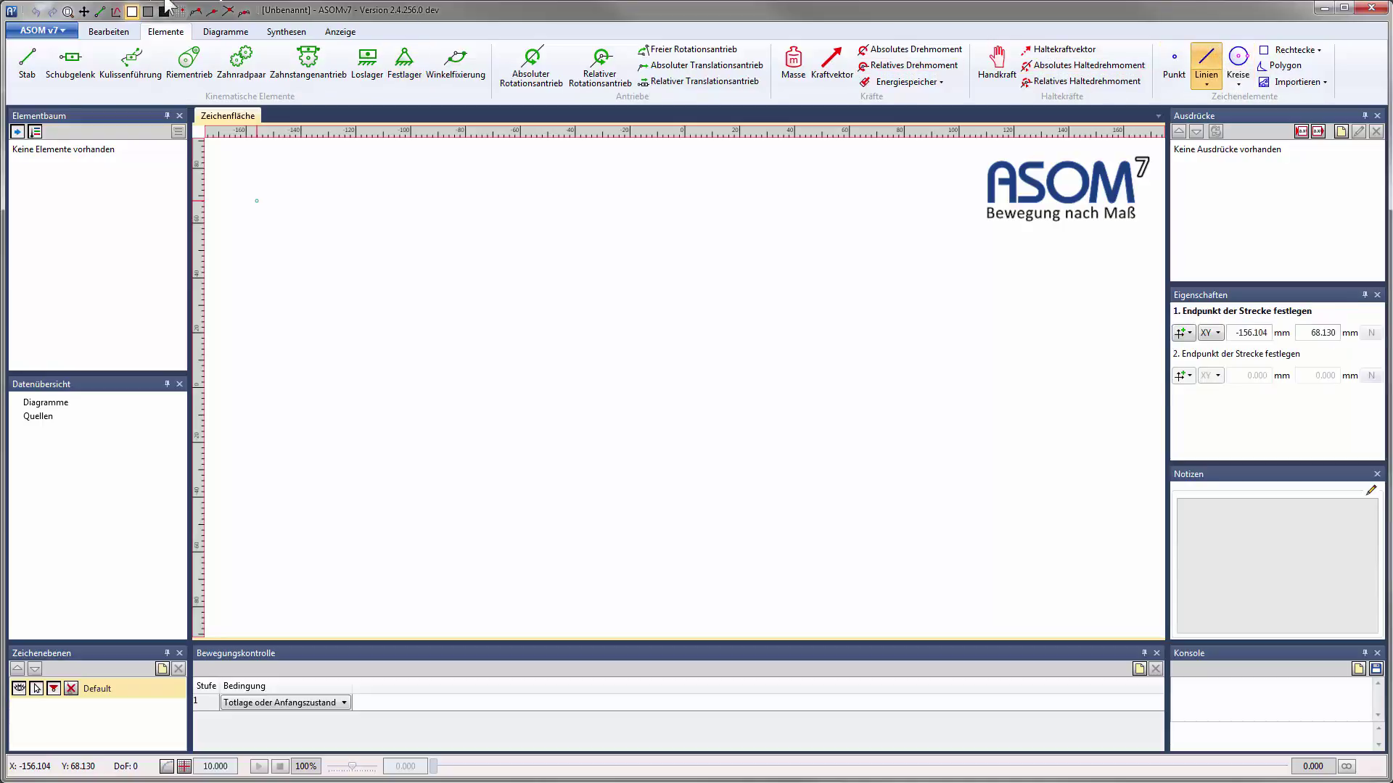
left_click(212, 13)
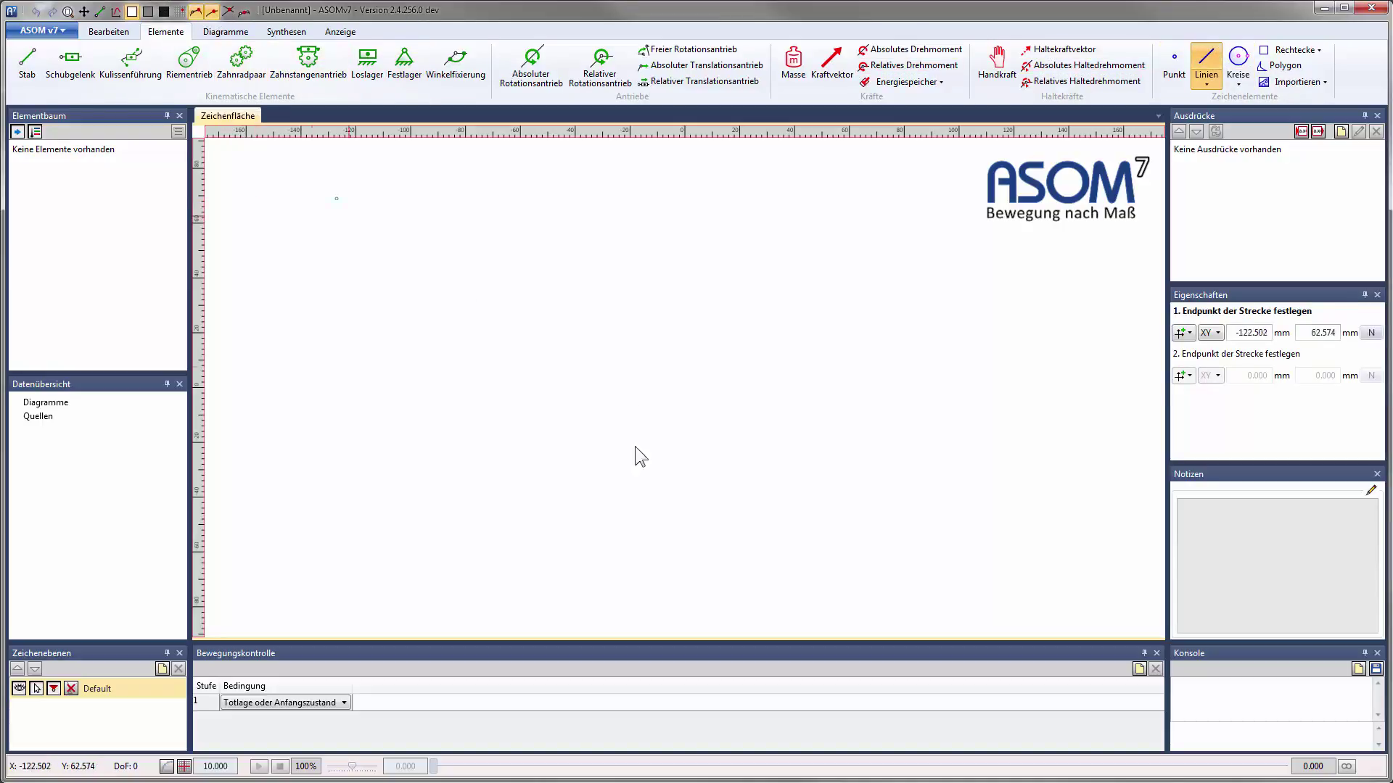
left_click(699, 454)
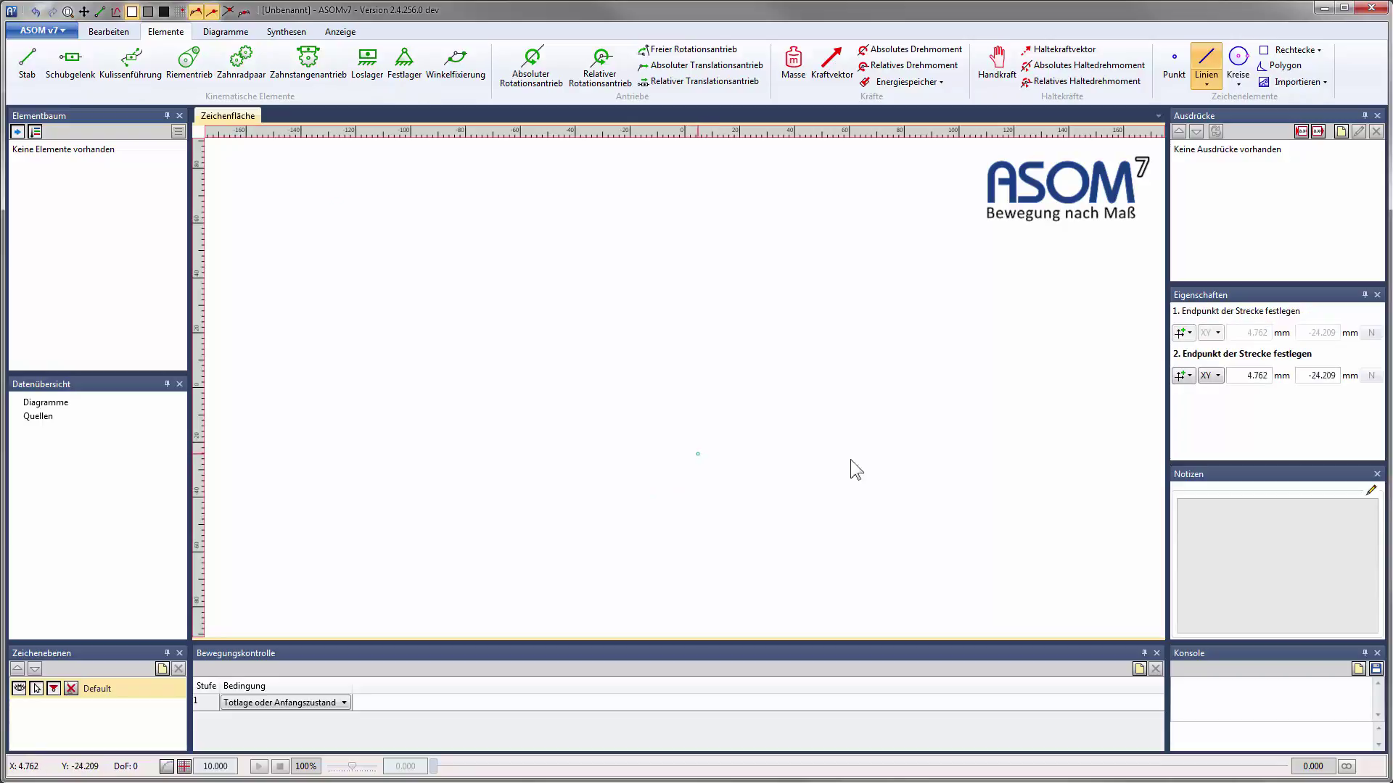
left_click(1023, 448)
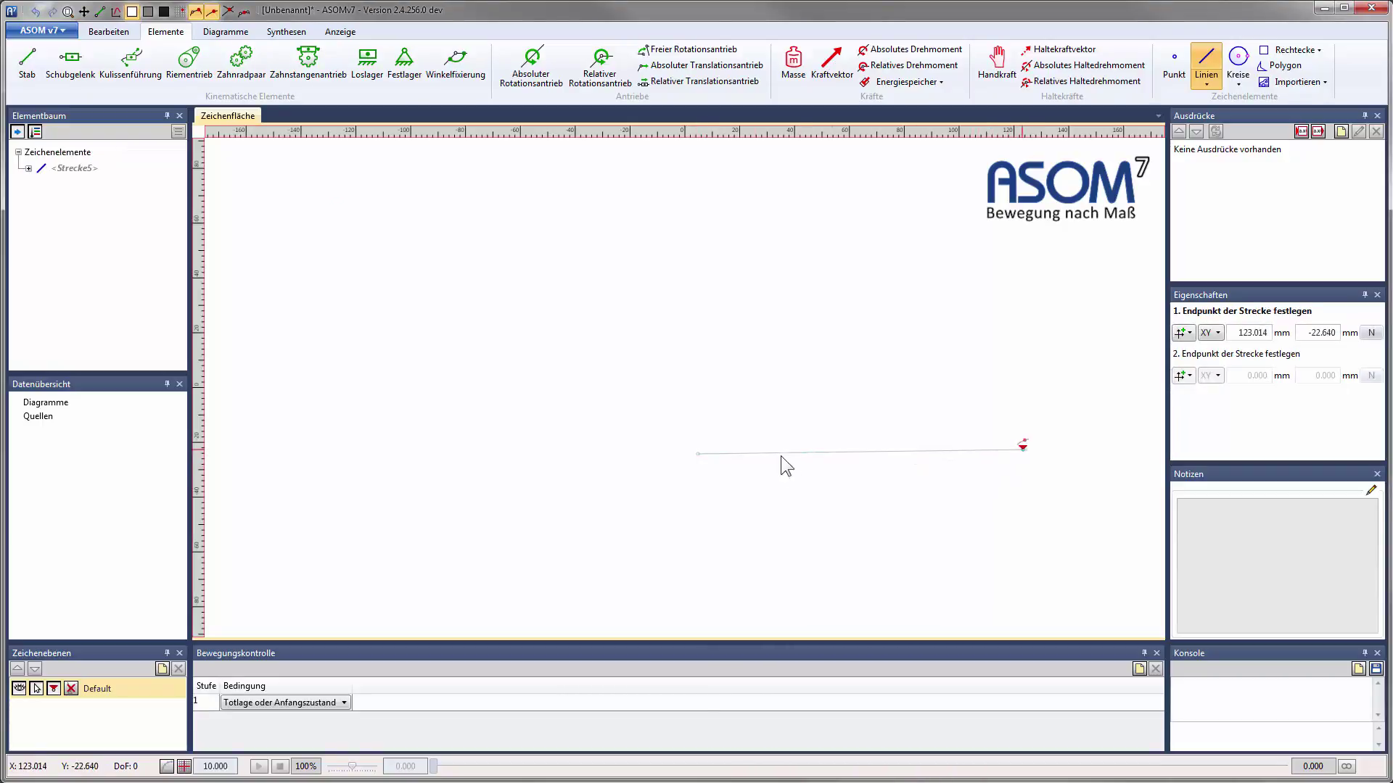
Draw a second line exactly on top of the first, snapping to both of its endpoints.
left_click(696, 454)
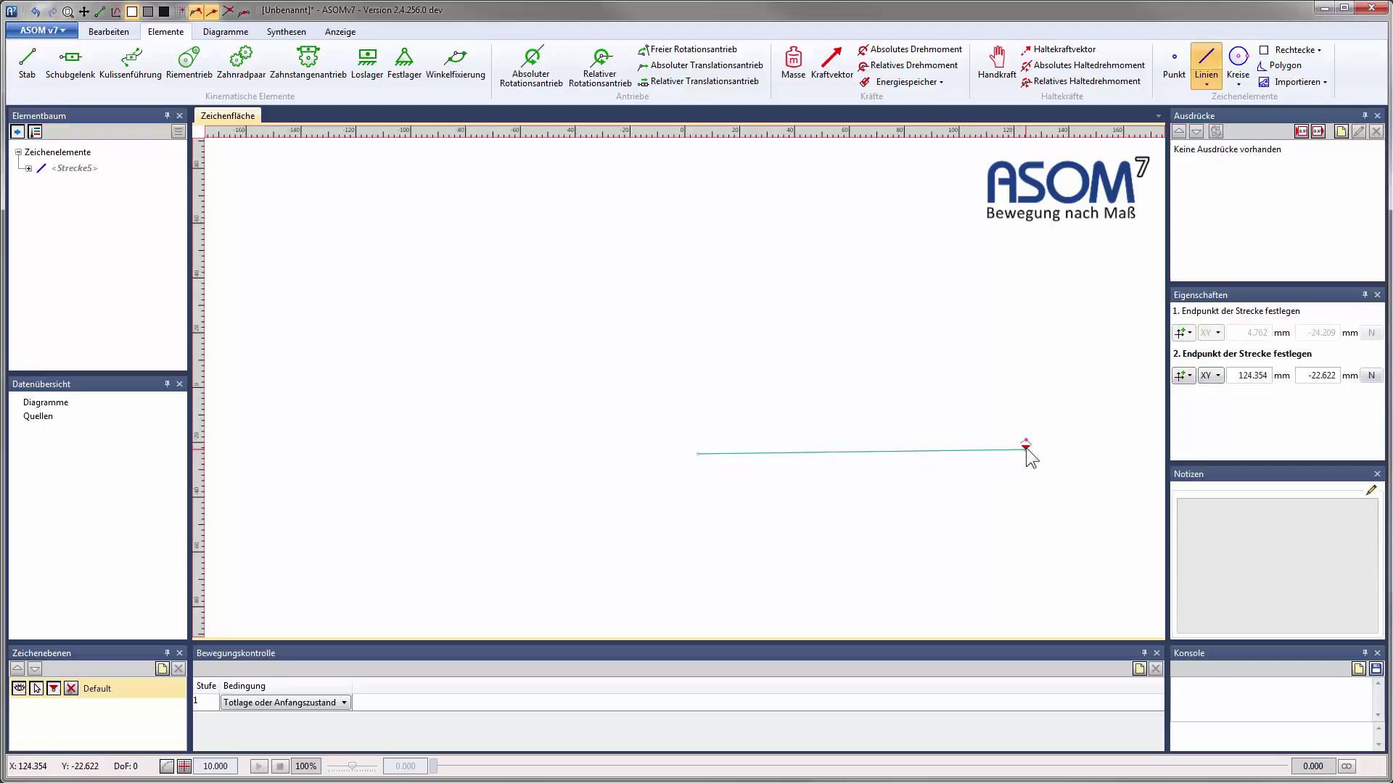
left_click(1024, 450)
key("Escape")
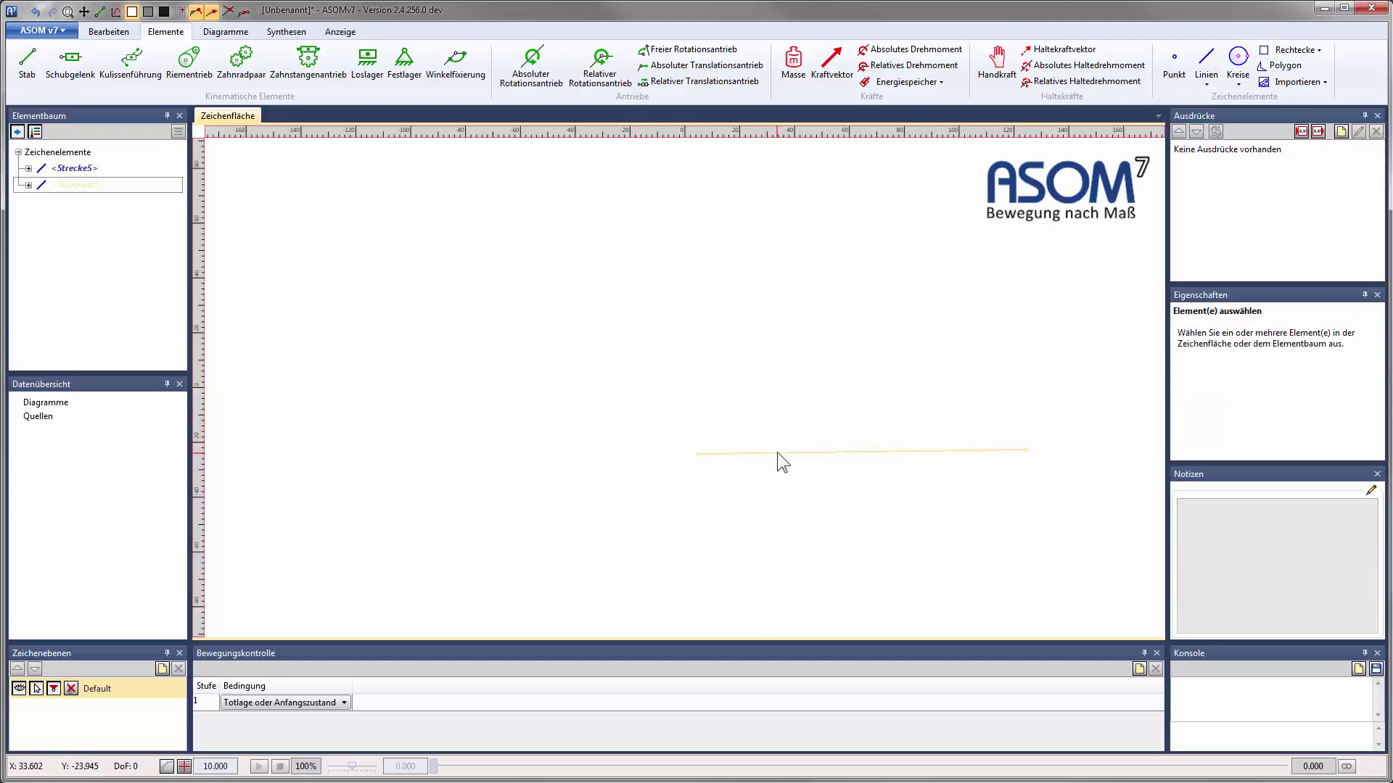
Transfer one of the overlapping lines to a steep upright position, moving its left end to about (-8.7, -6.7) mm.
left_click(110, 32)
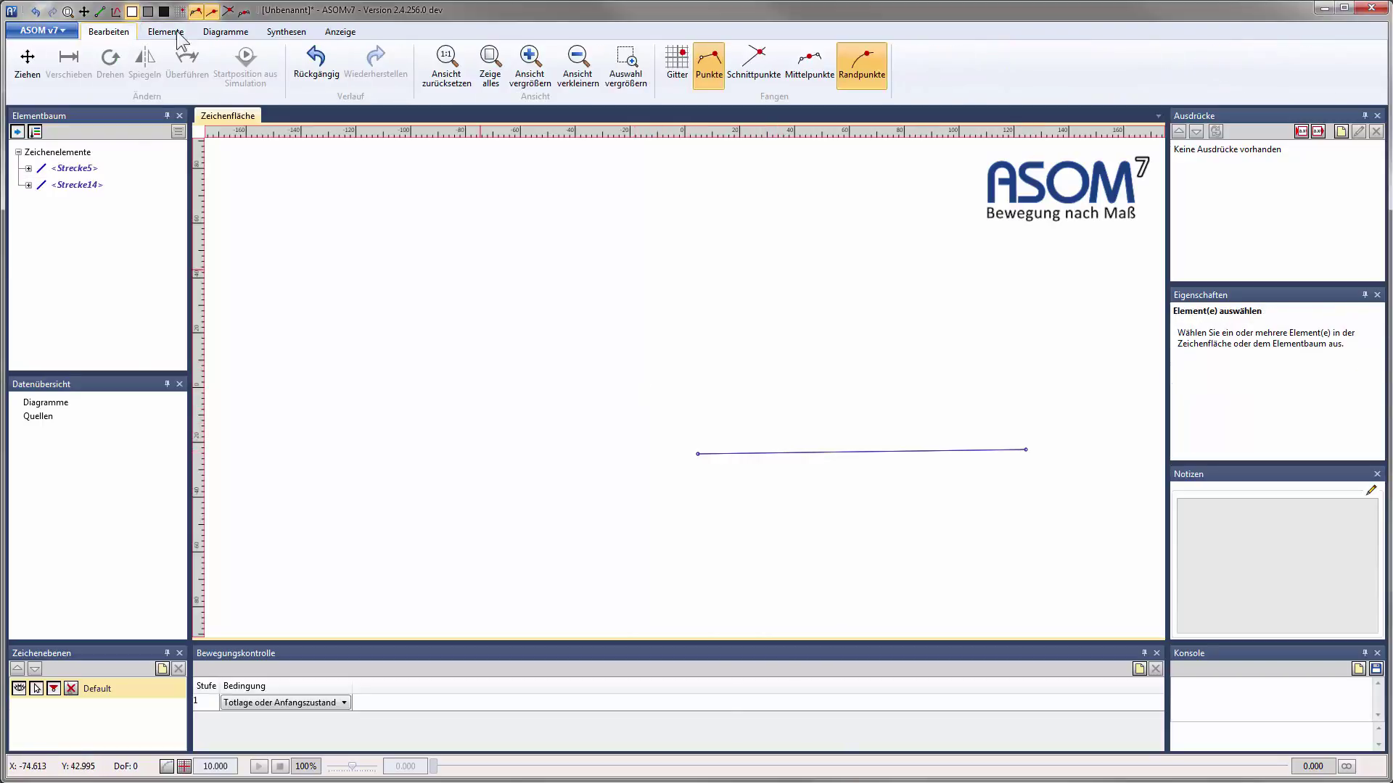
left_click(755, 455)
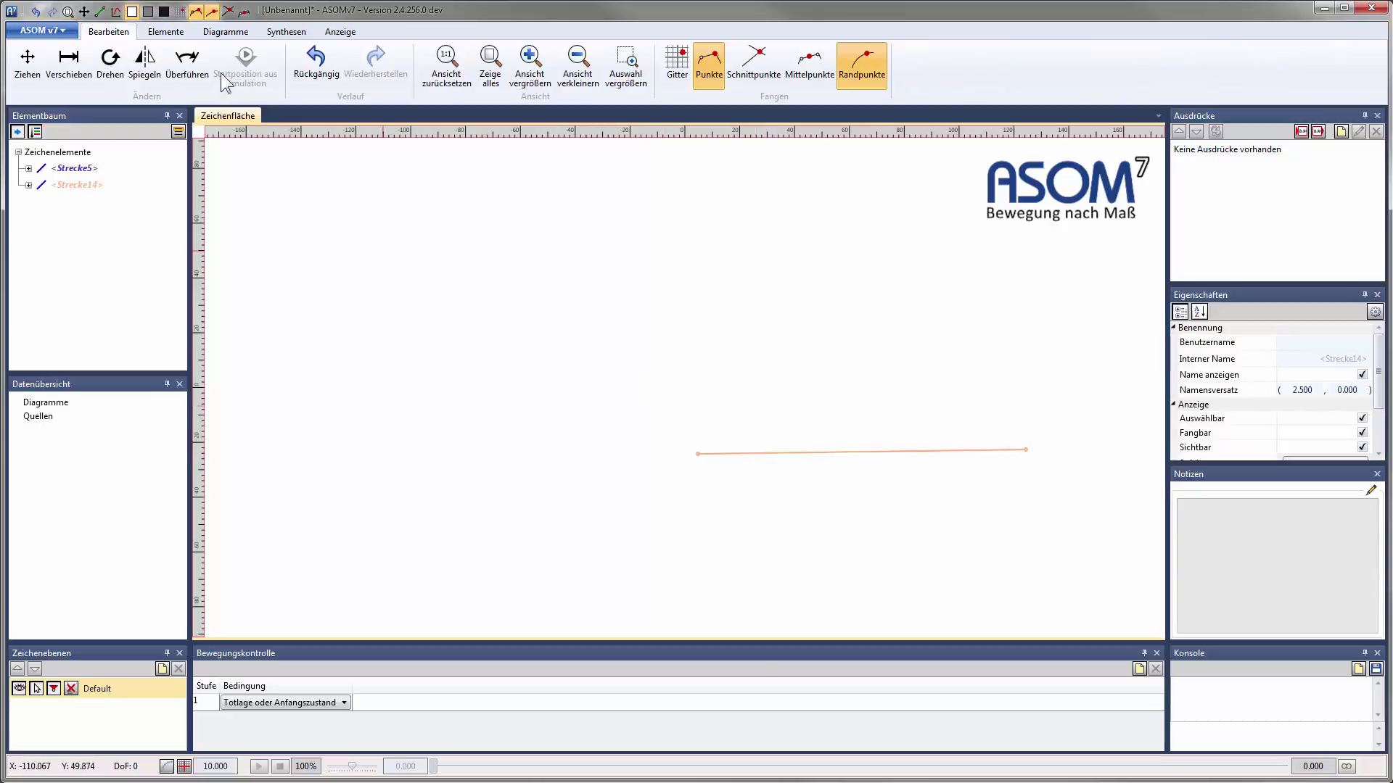
left_click(187, 64)
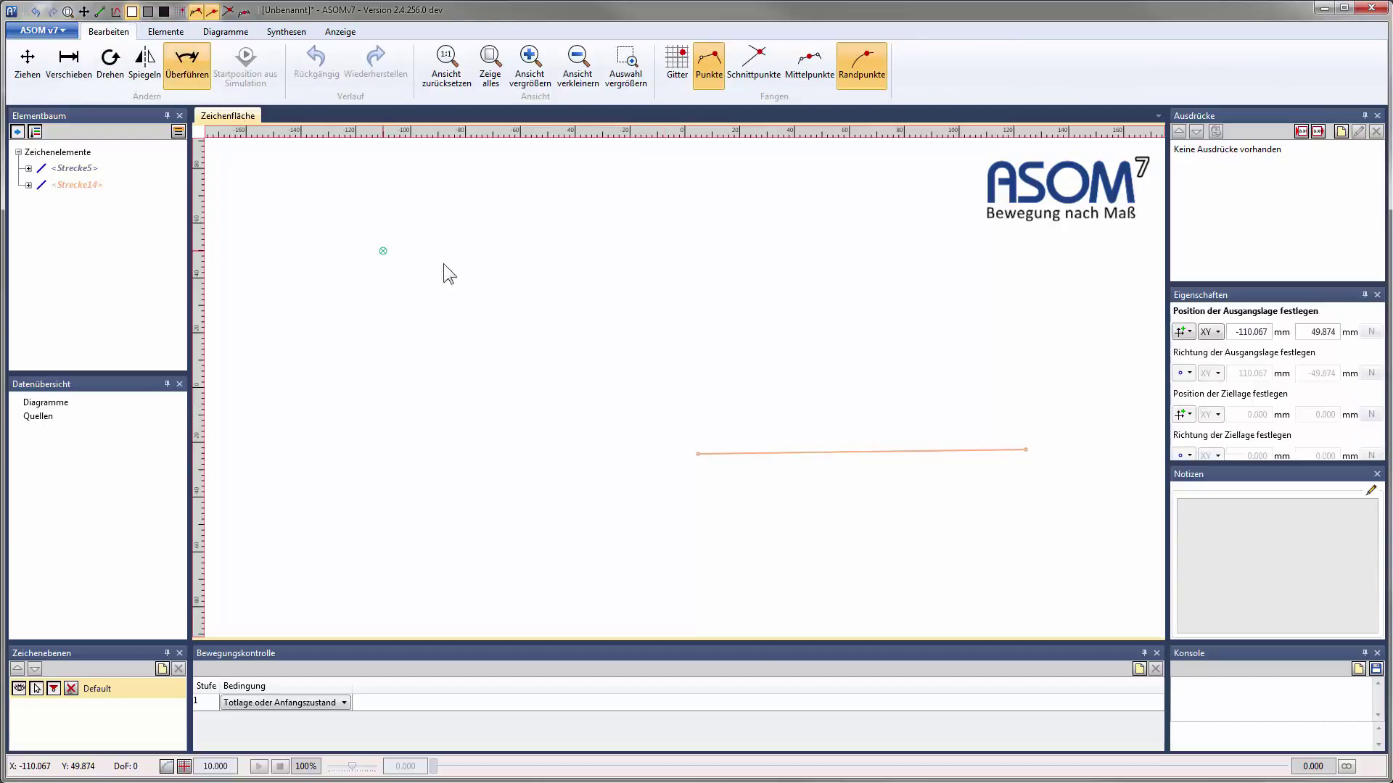
left_click(699, 455)
left_click(890, 450)
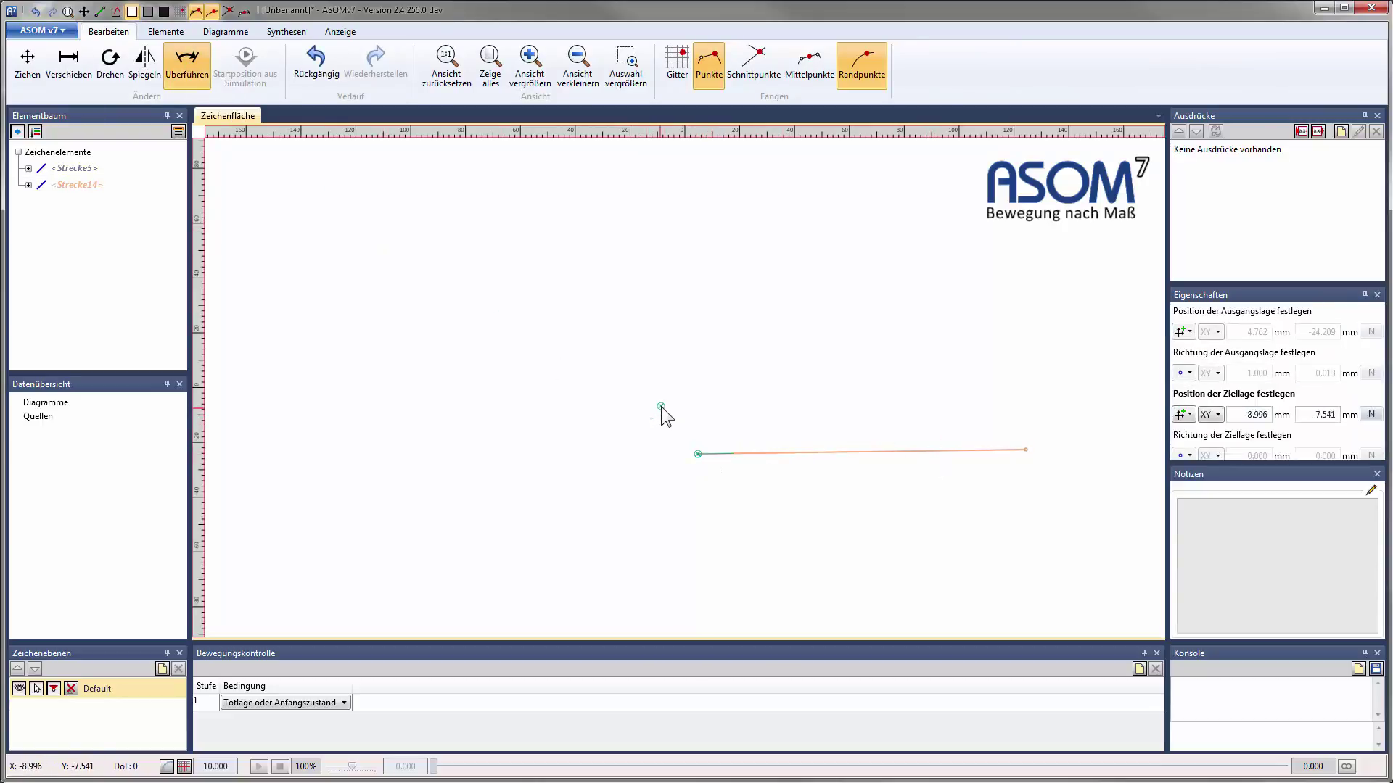
left_click(660, 407)
left_click(628, 176)
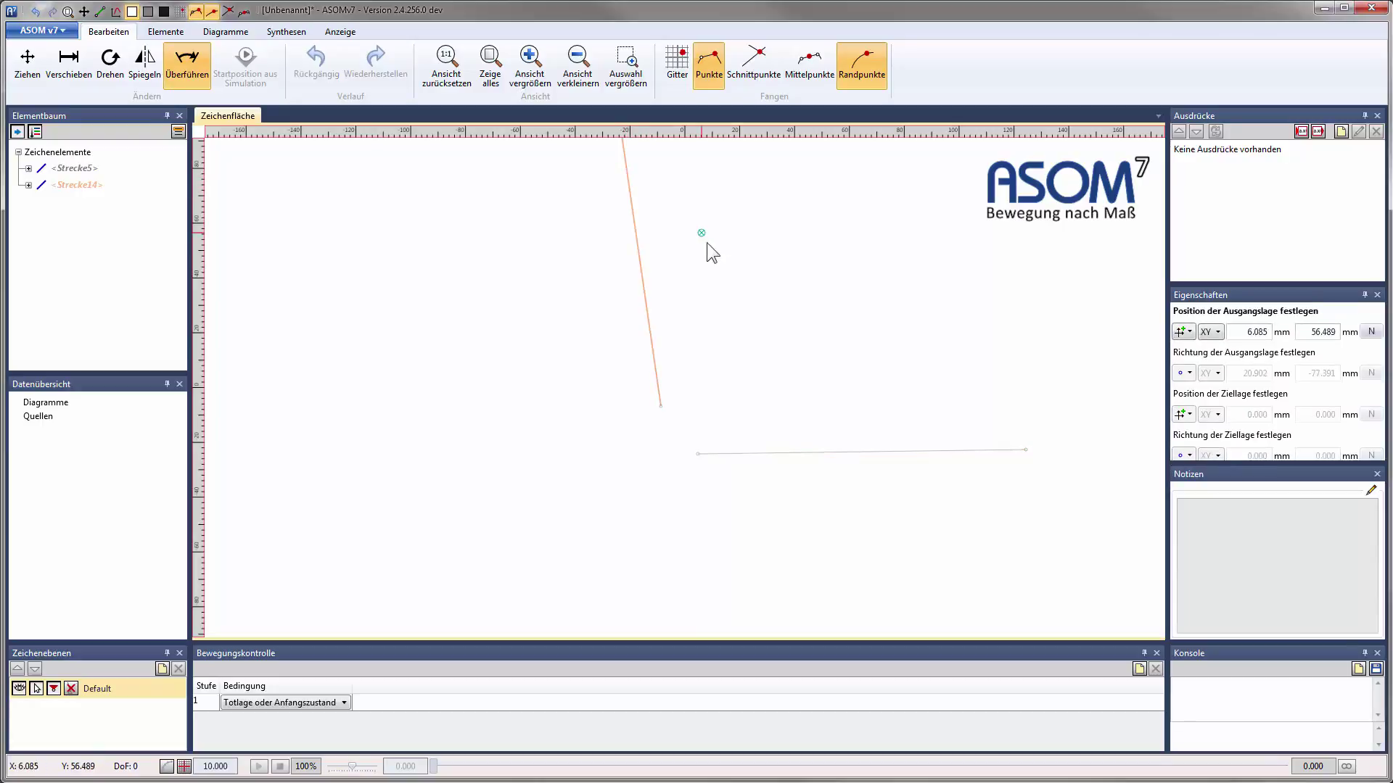
key("Escape")
middle_click_drag(768, 377, 700, 466)
left_click(612, 432)
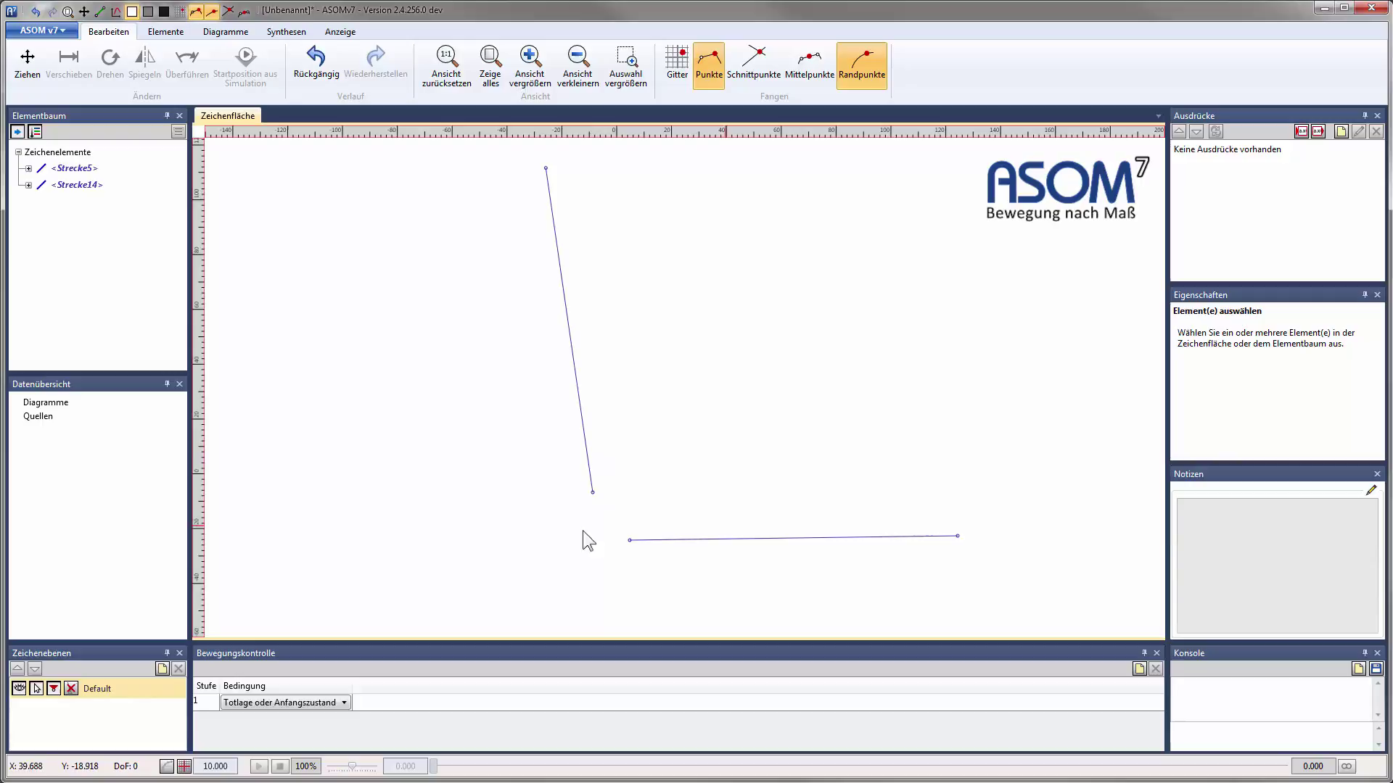
Start a two-point four-bar synthesis in global coordinates, with synthesis points at the horizontal line's left end and the upright line's lower end.
left_click(286, 32)
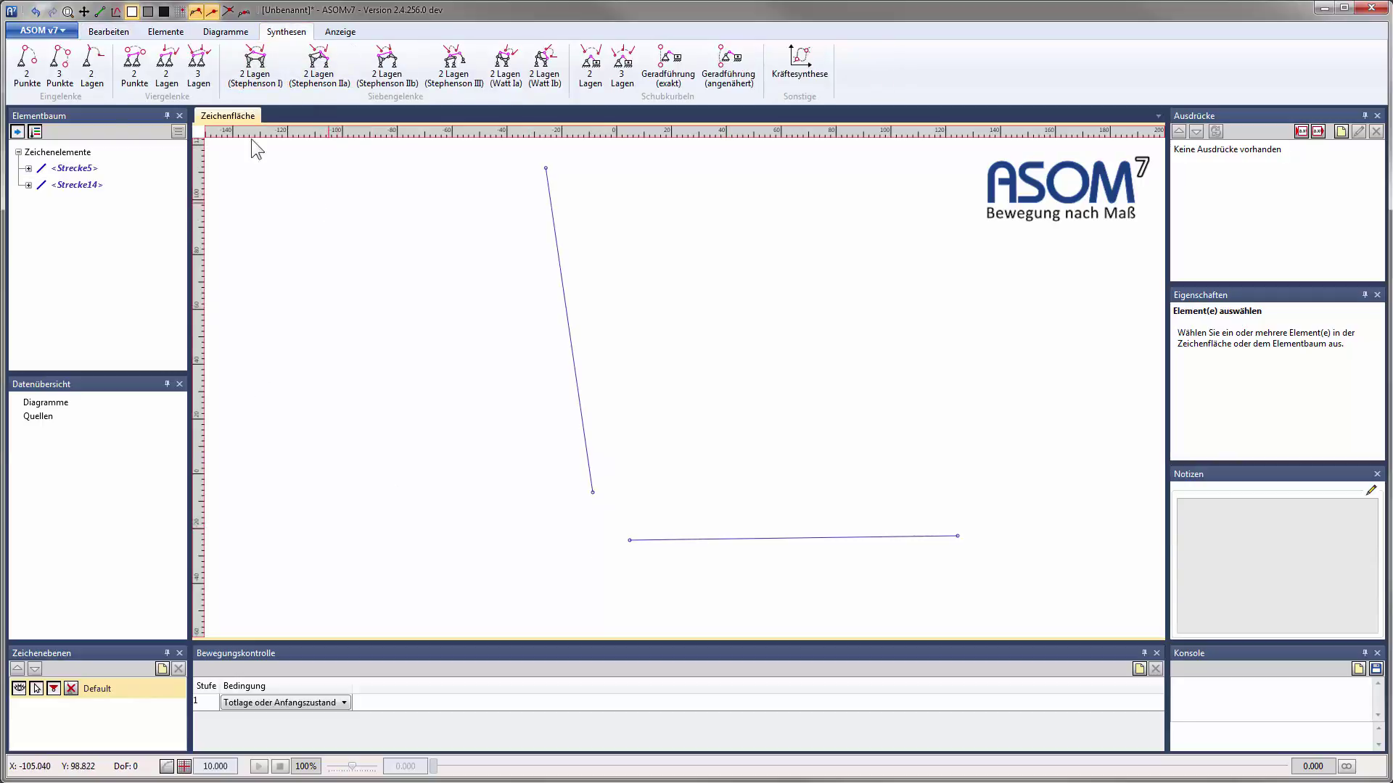
left_click(150, 69)
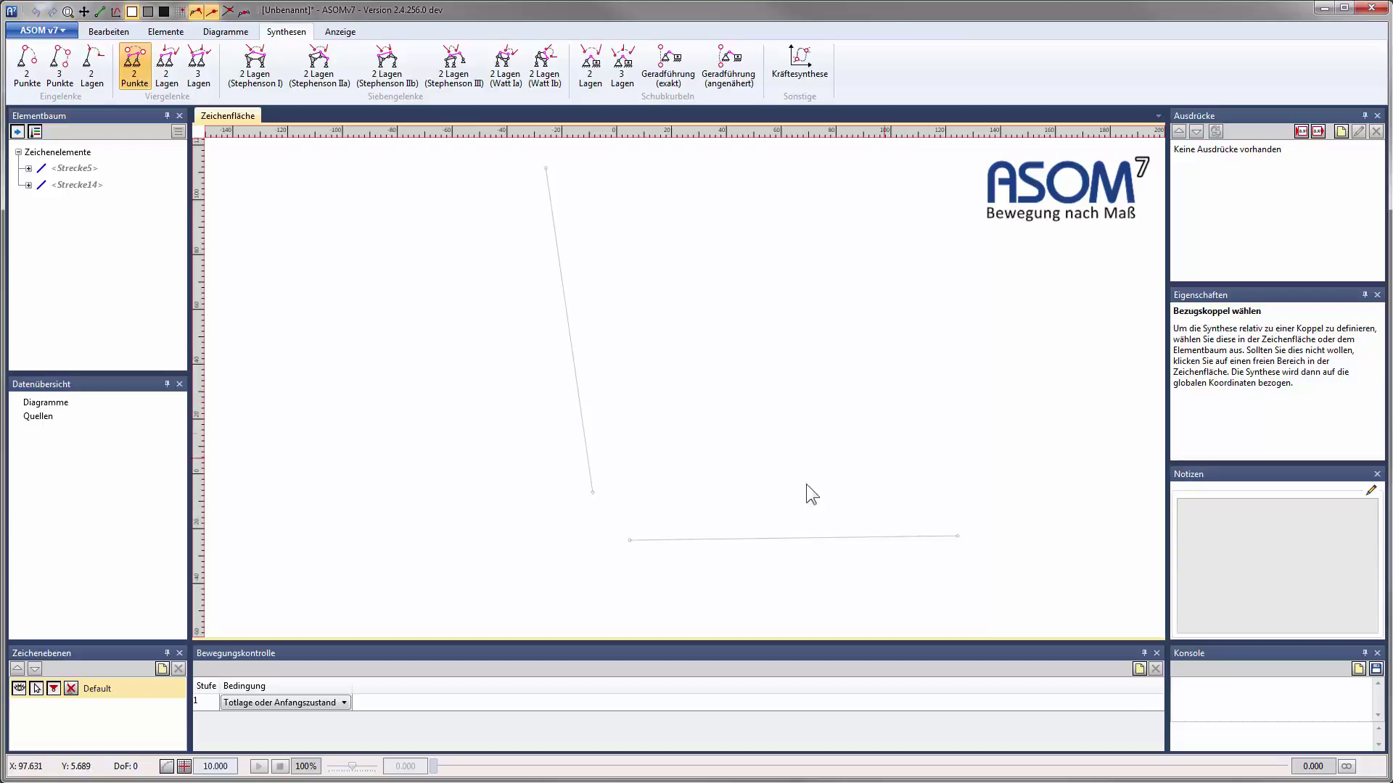
left_click(957, 282)
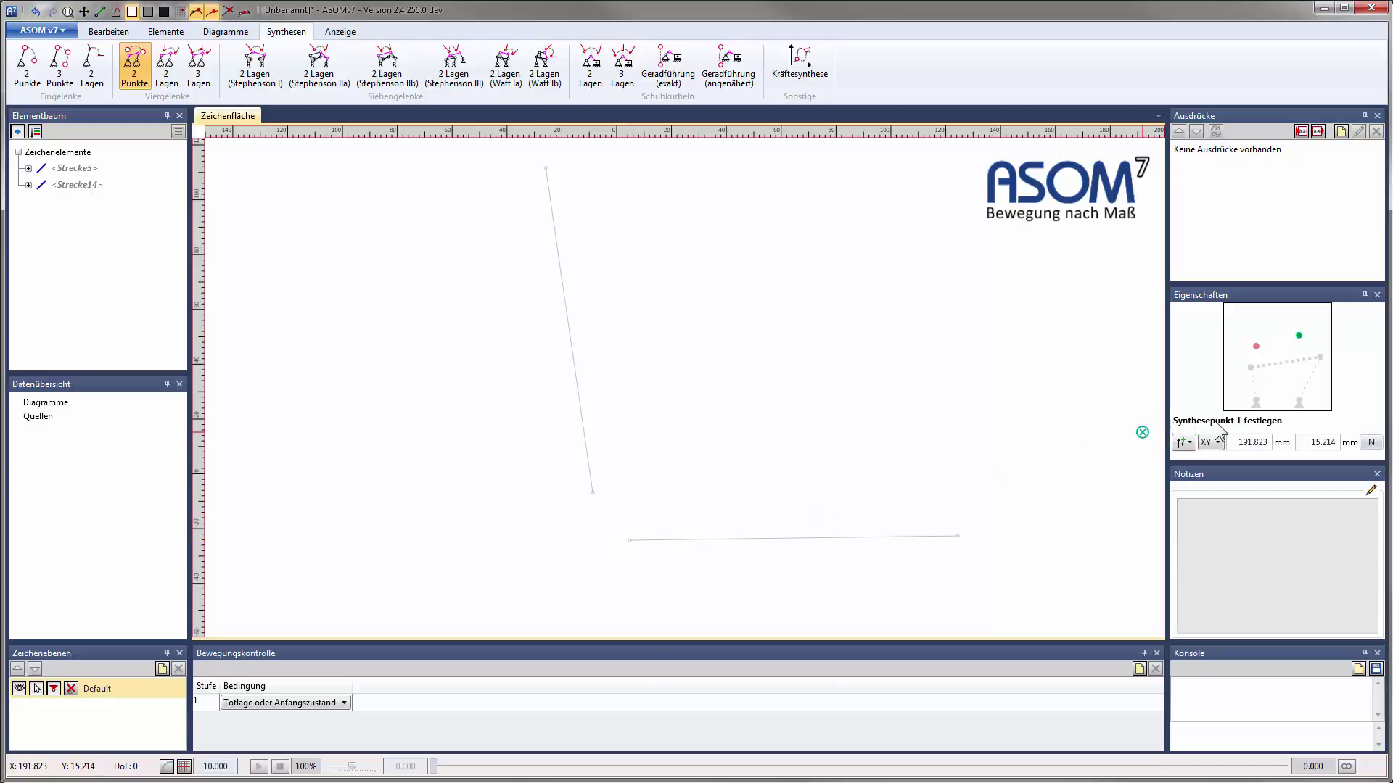
left_click(629, 540)
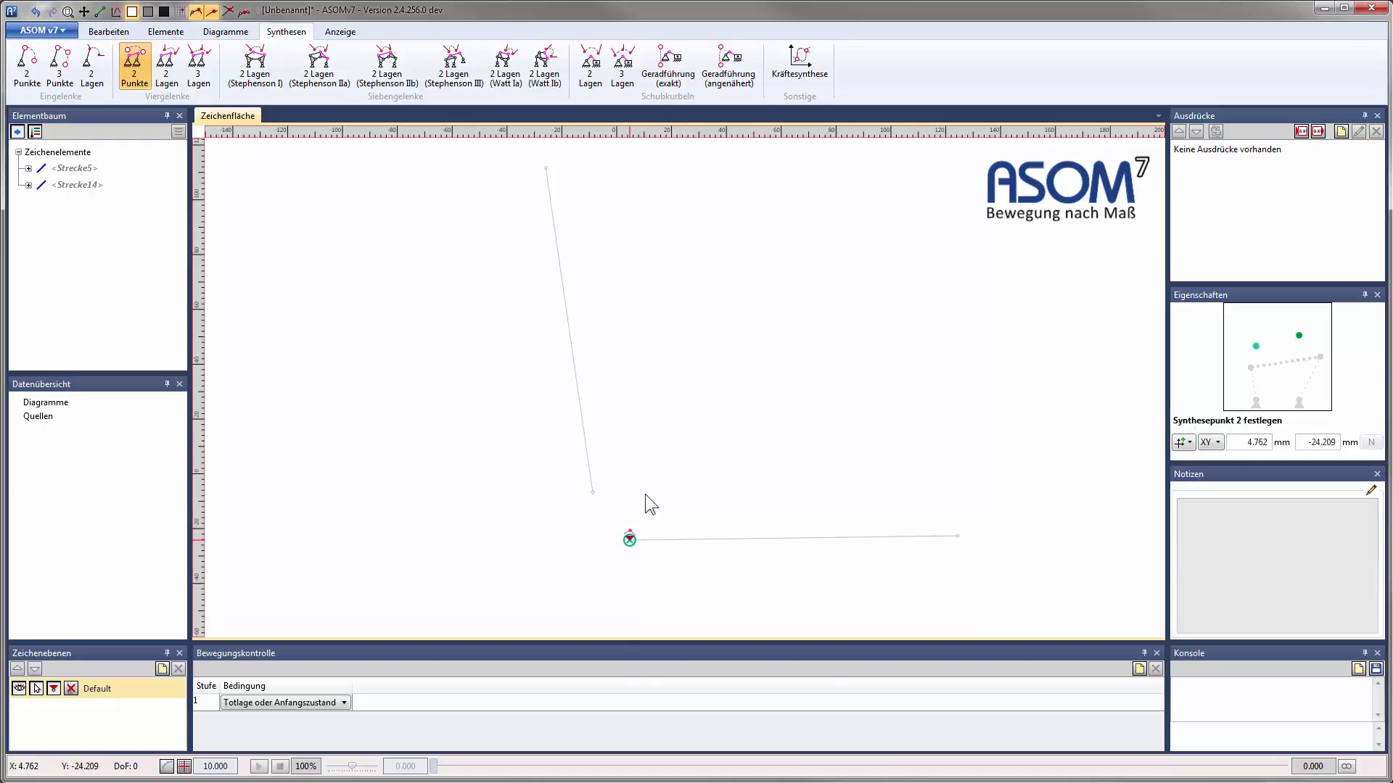
left_click(593, 493)
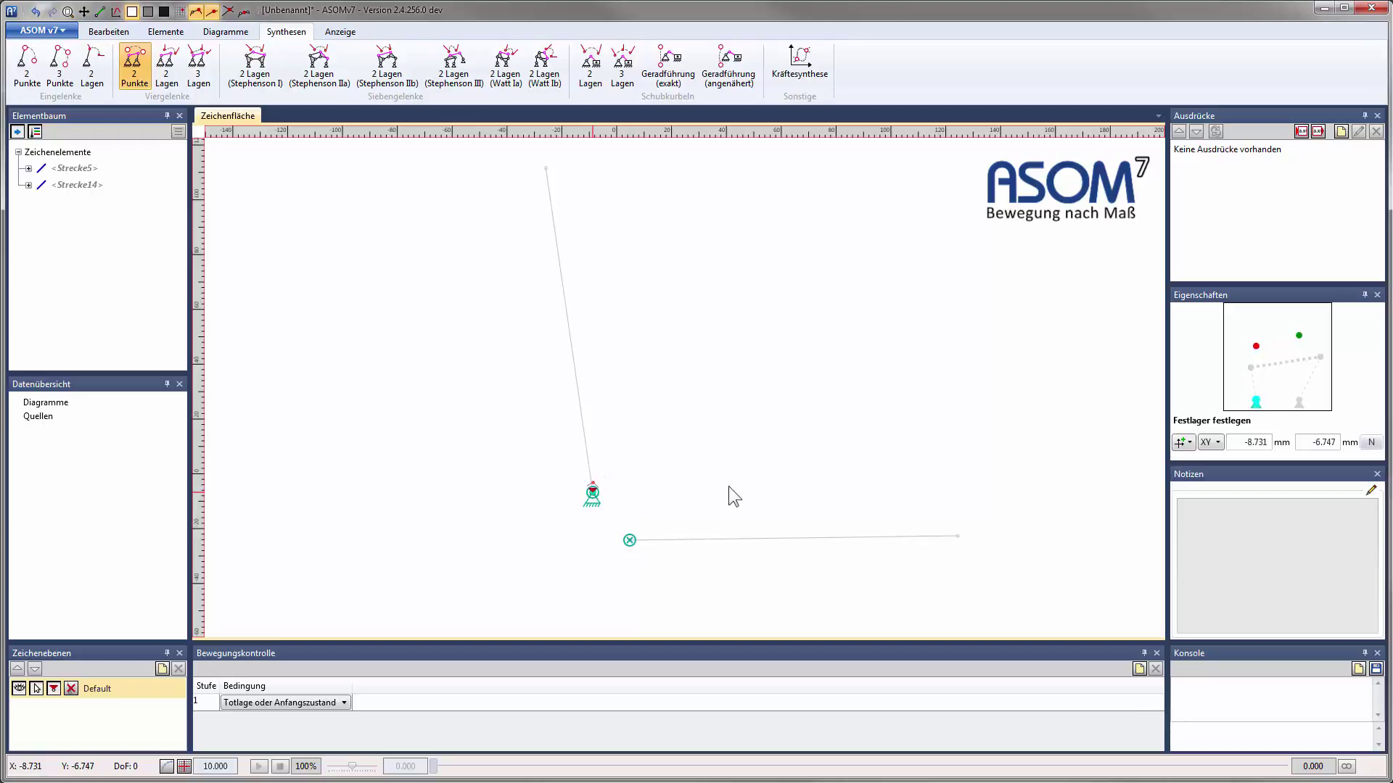
middle_click_drag(814, 464, 784, 435)
scroll(784, 435, "down", 1)
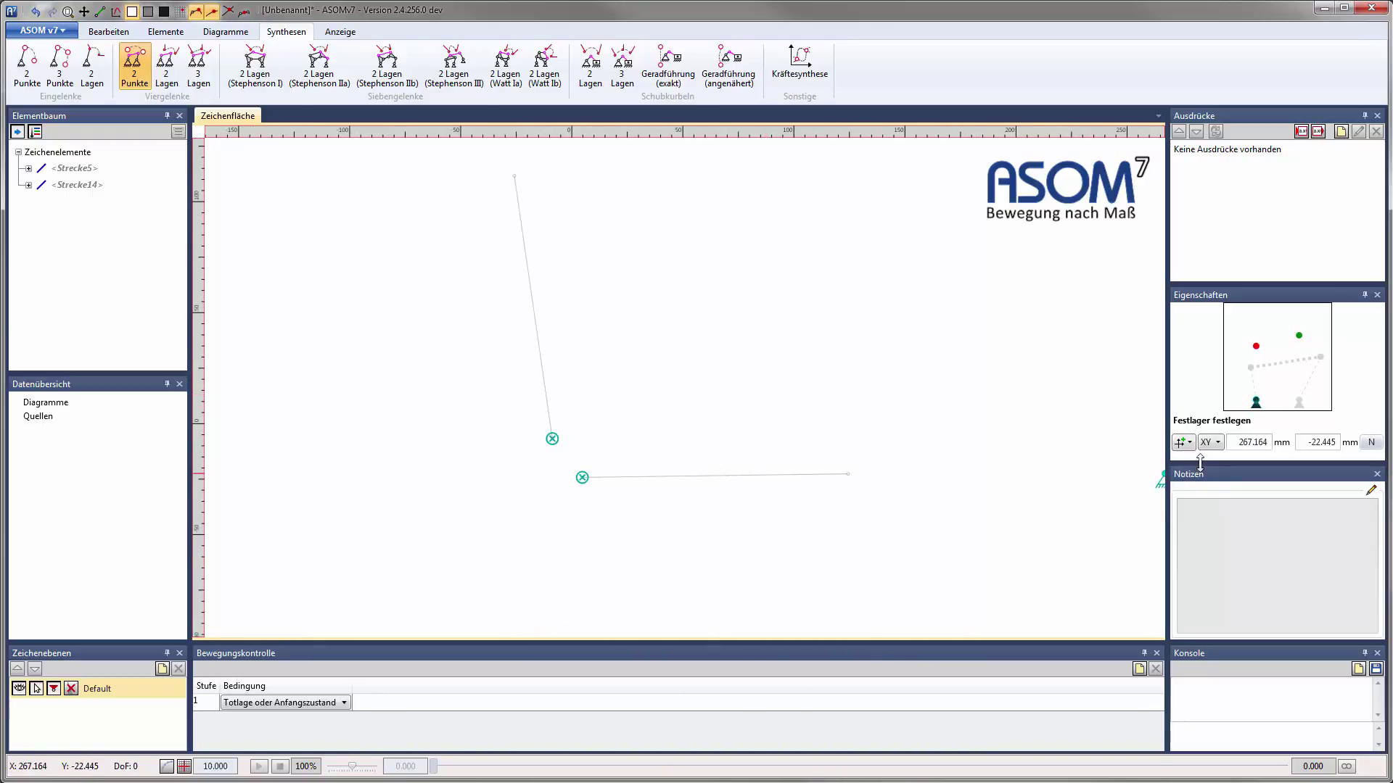
left_click_drag(1203, 462, 1204, 477)
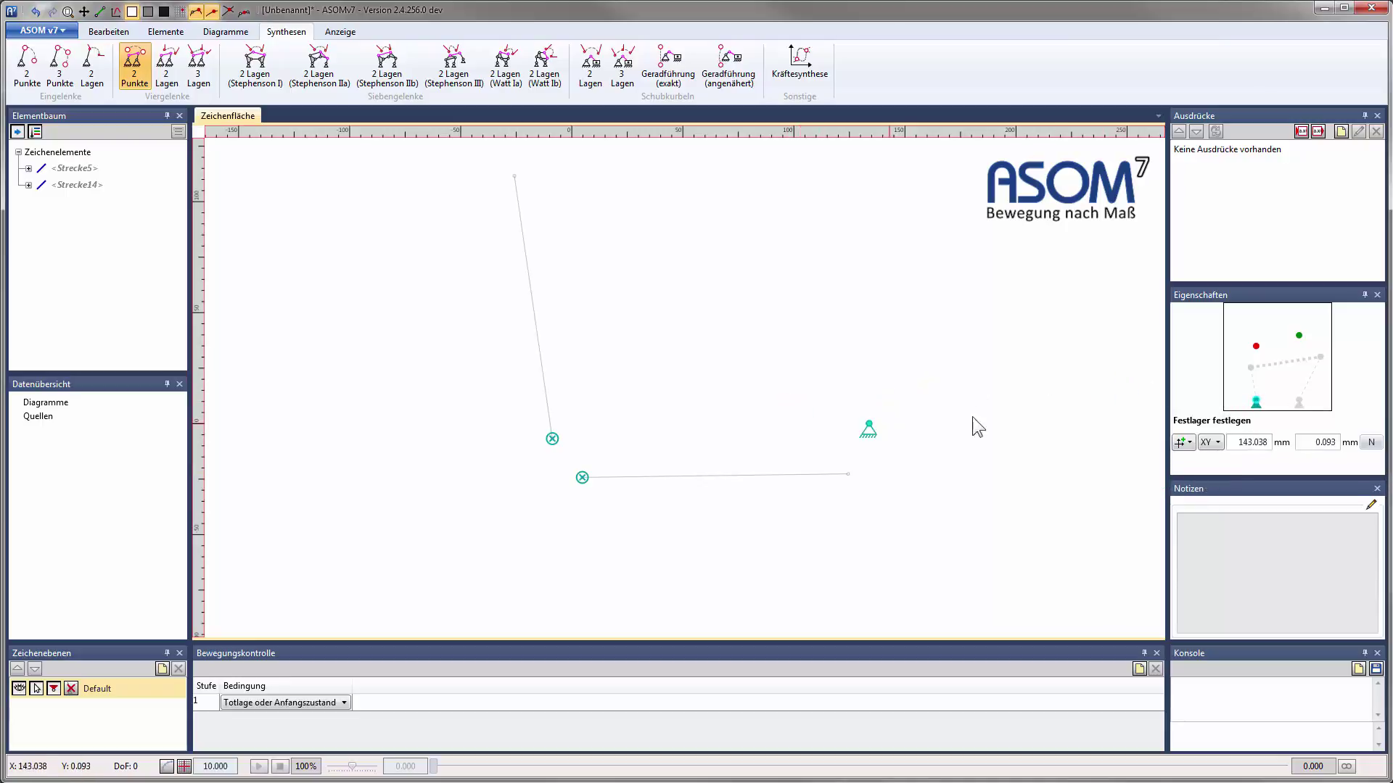
left_click(932, 455)
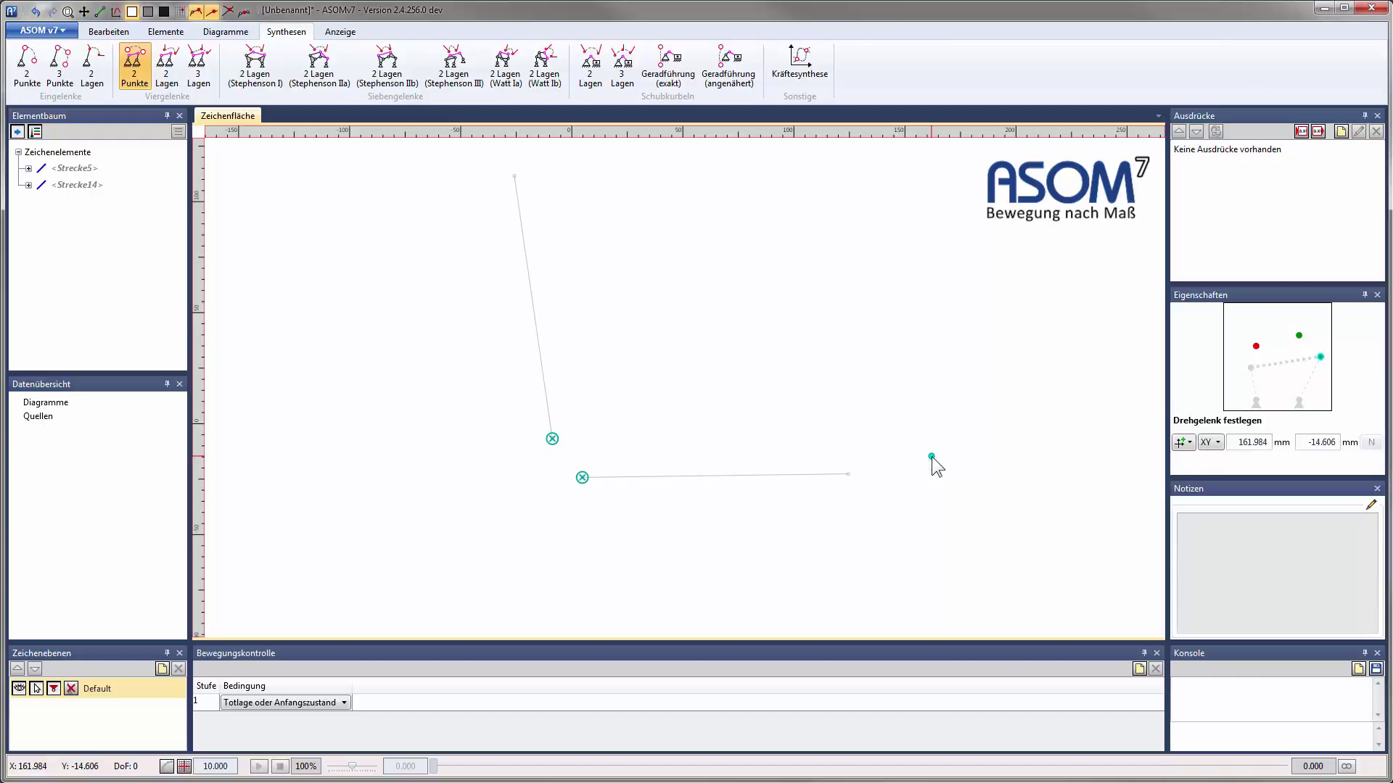
key("Tab")
key("Tab")
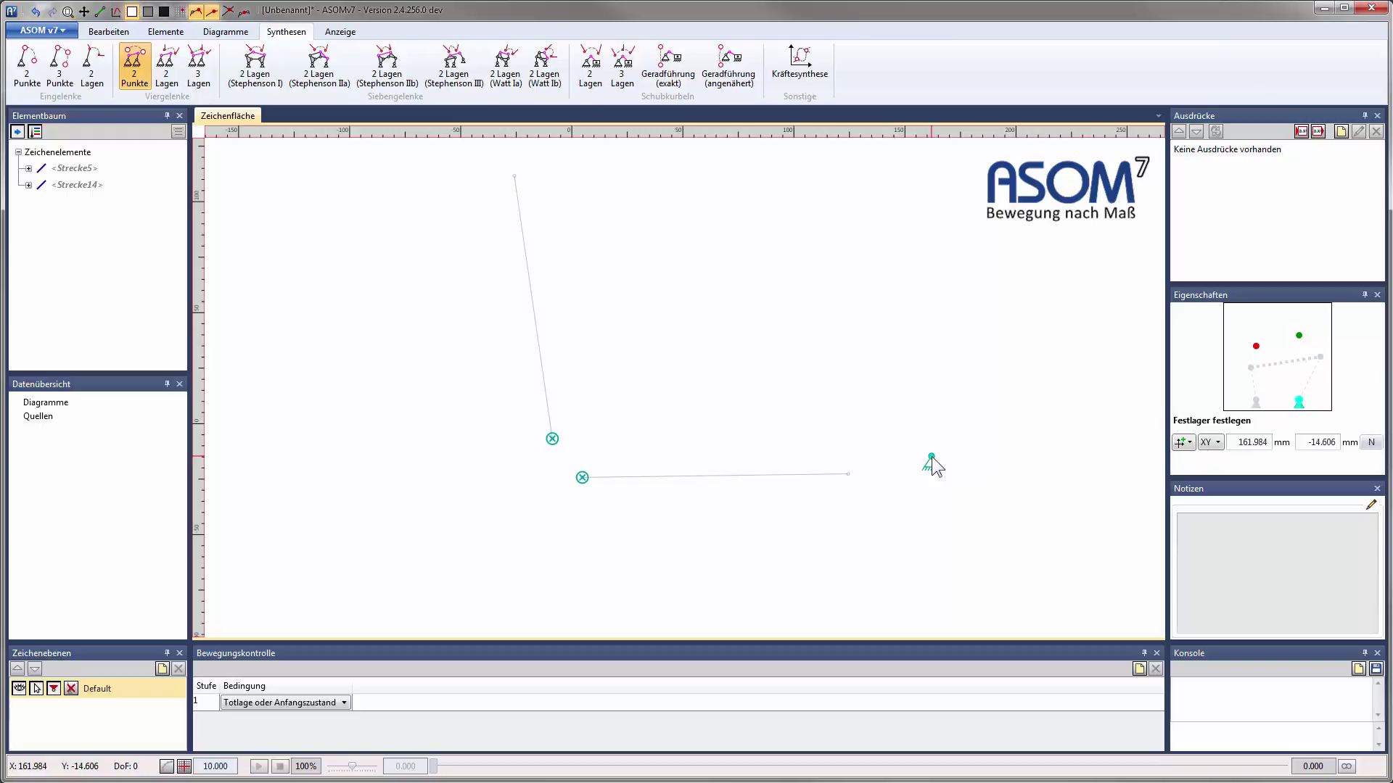
left_click(931, 456)
key("ctrl+z")
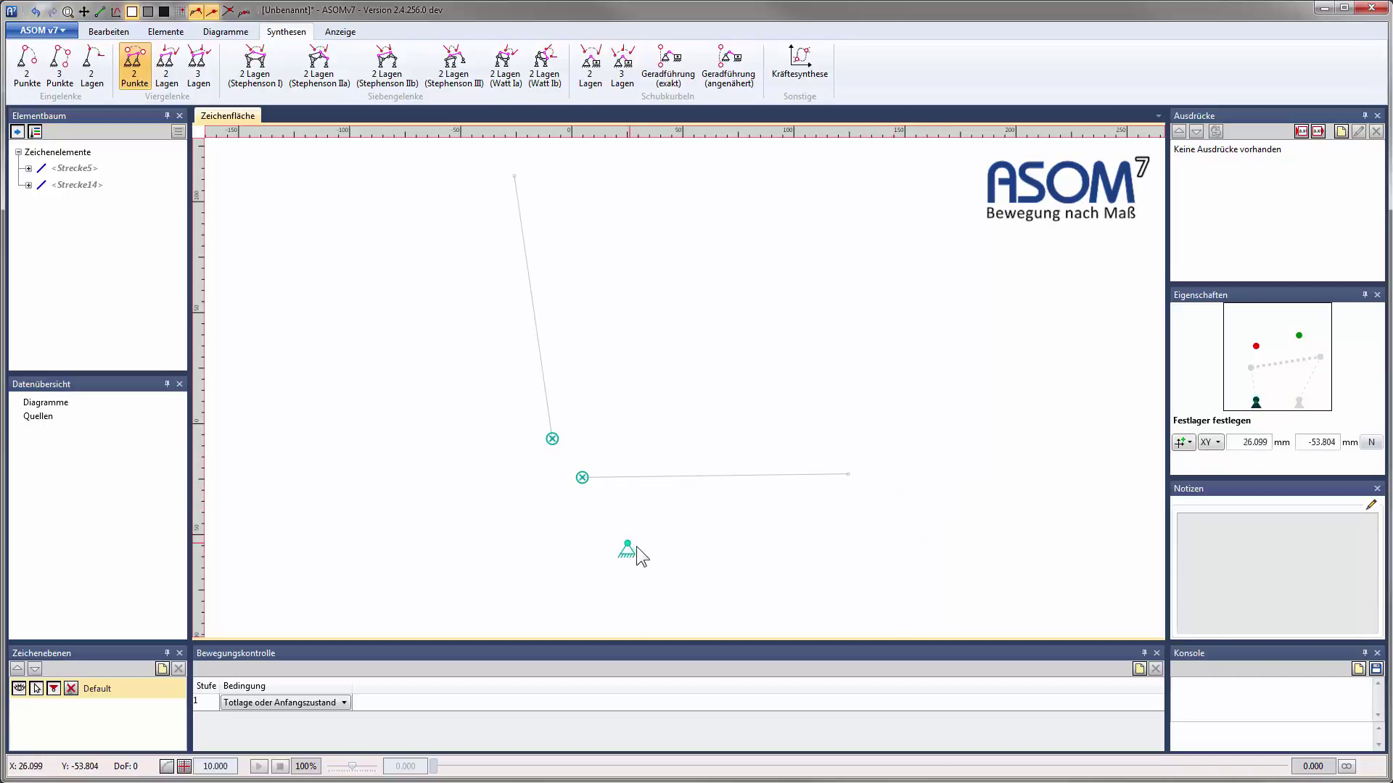
Place two fixed bearings below the synthesis points and two rotary joints above the left bearing to complete the four-bar linkage.
left_click(630, 554)
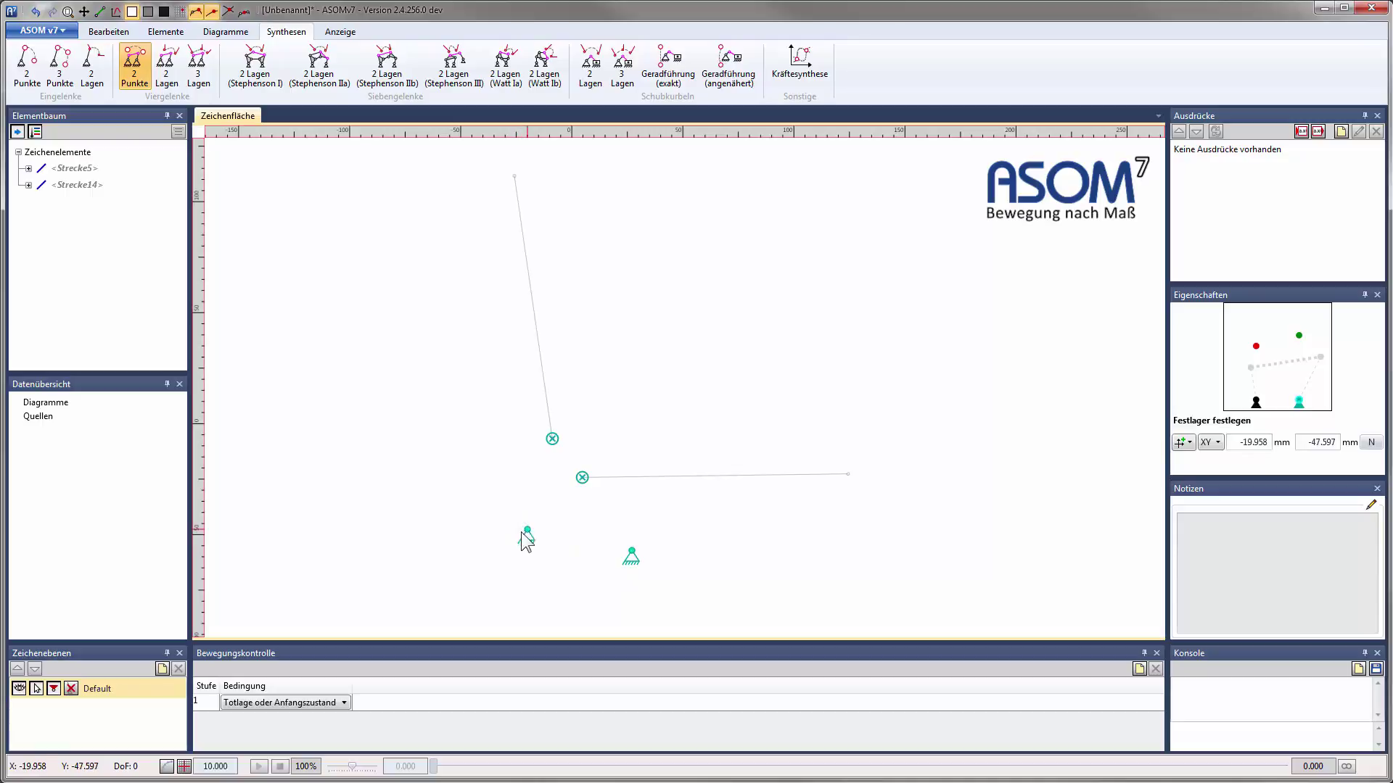
left_click(521, 534)
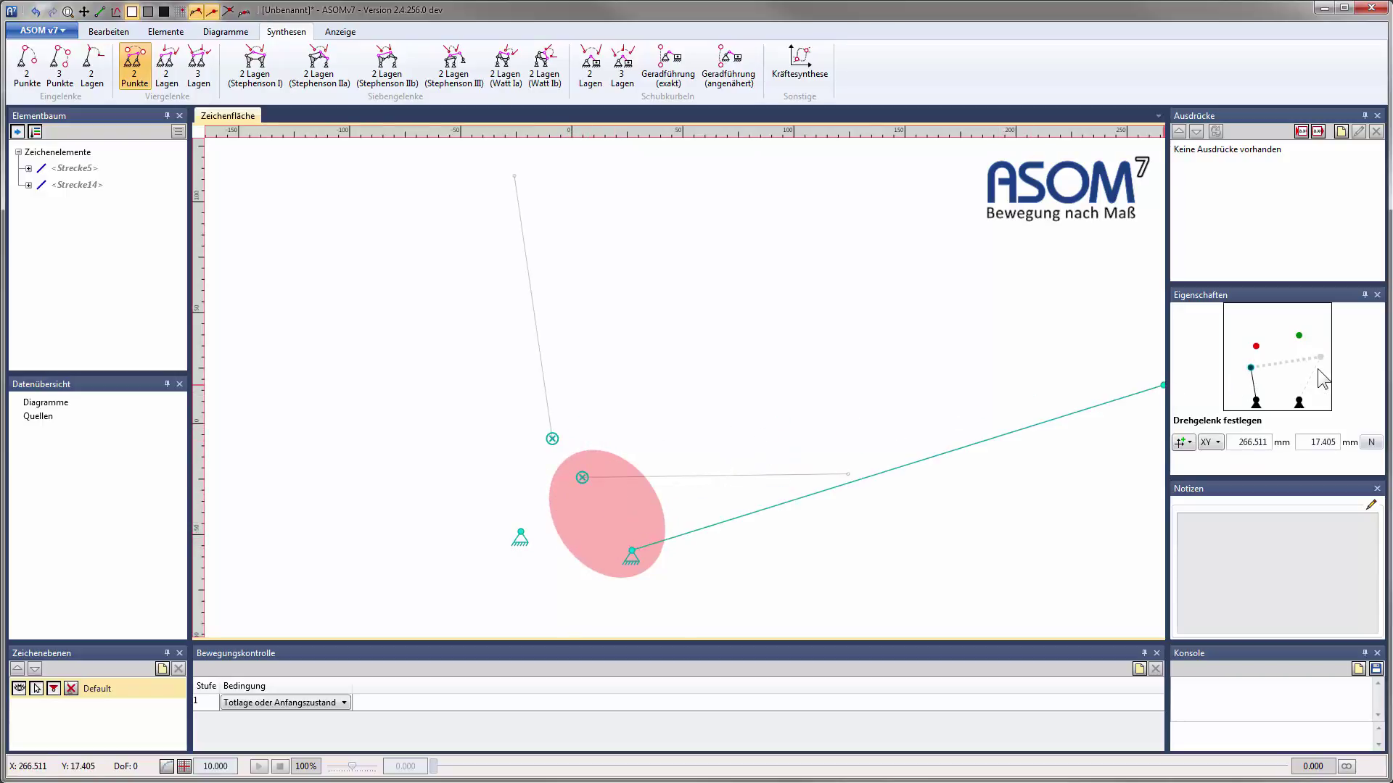
left_click(1294, 372)
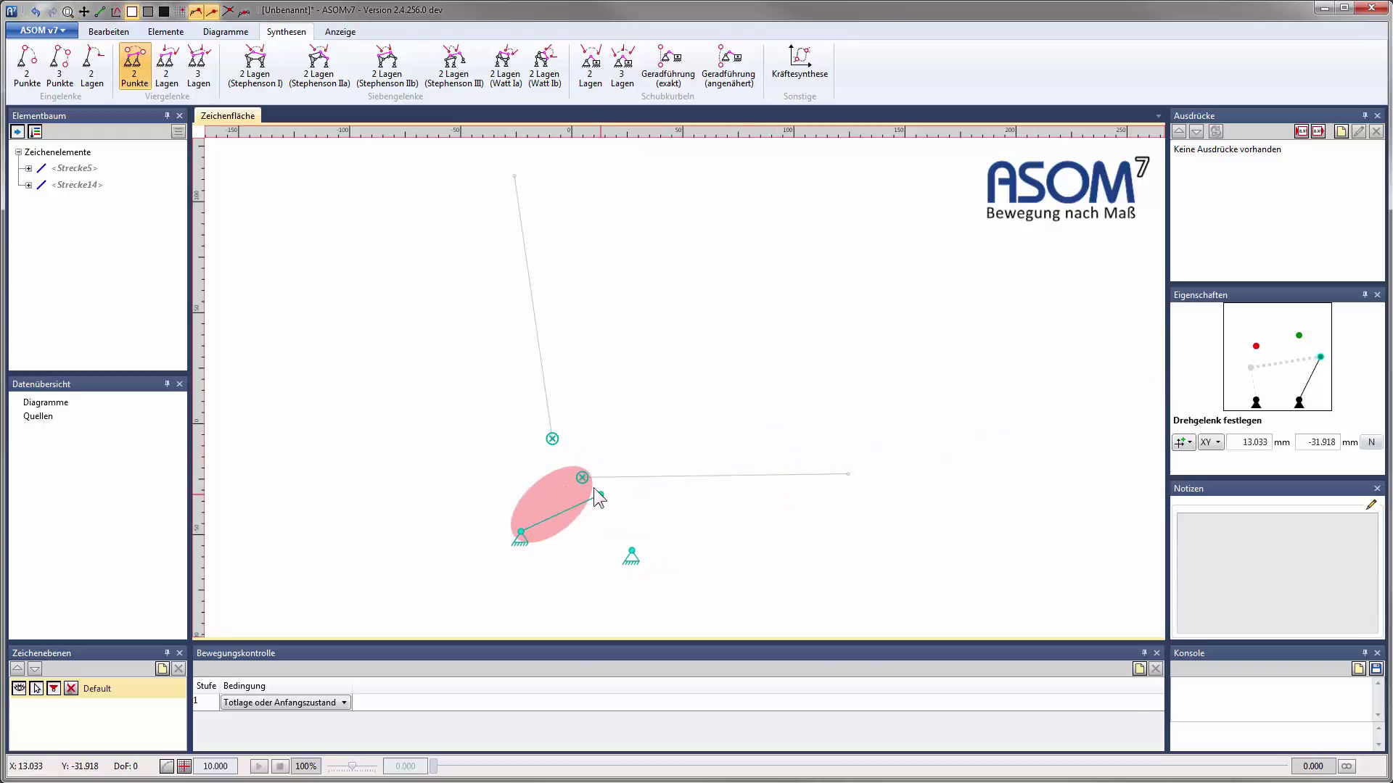
key("Tab")
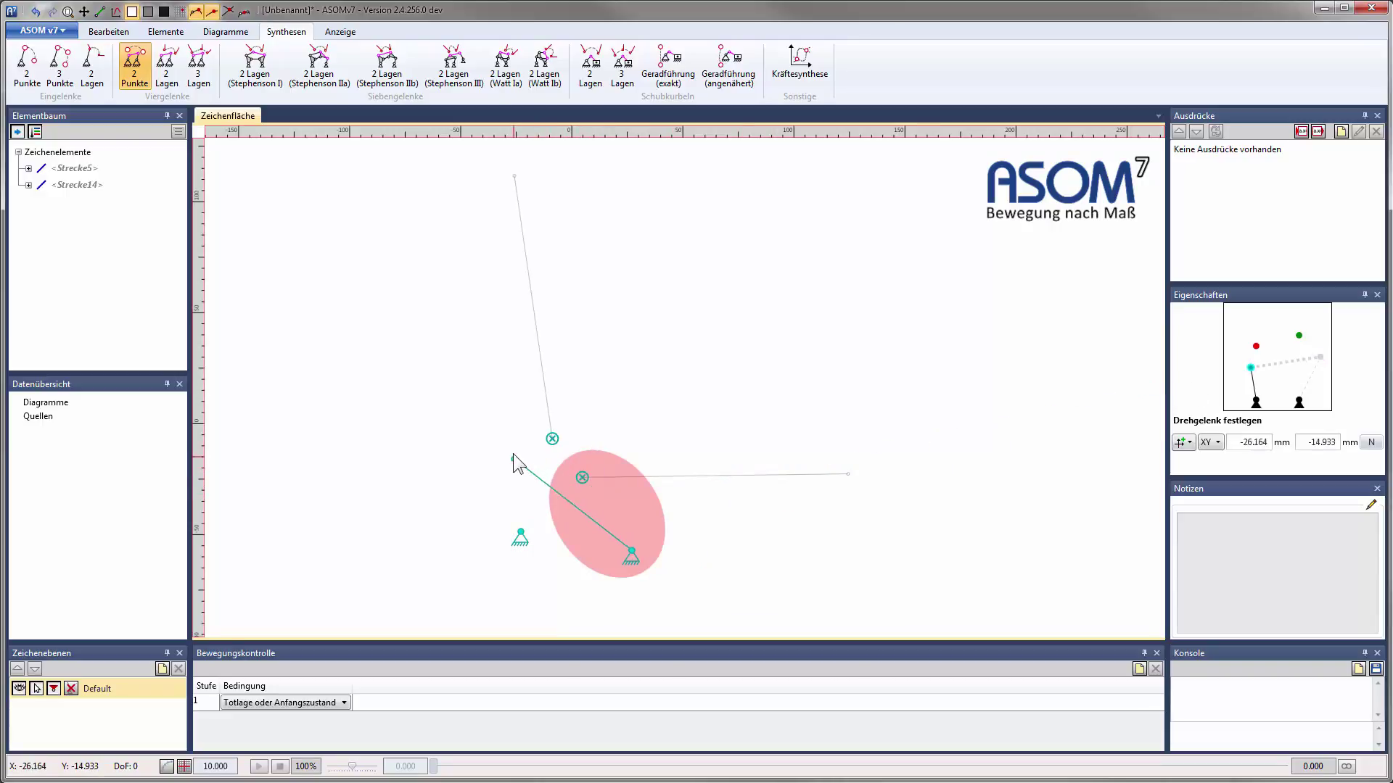
left_click(516, 451)
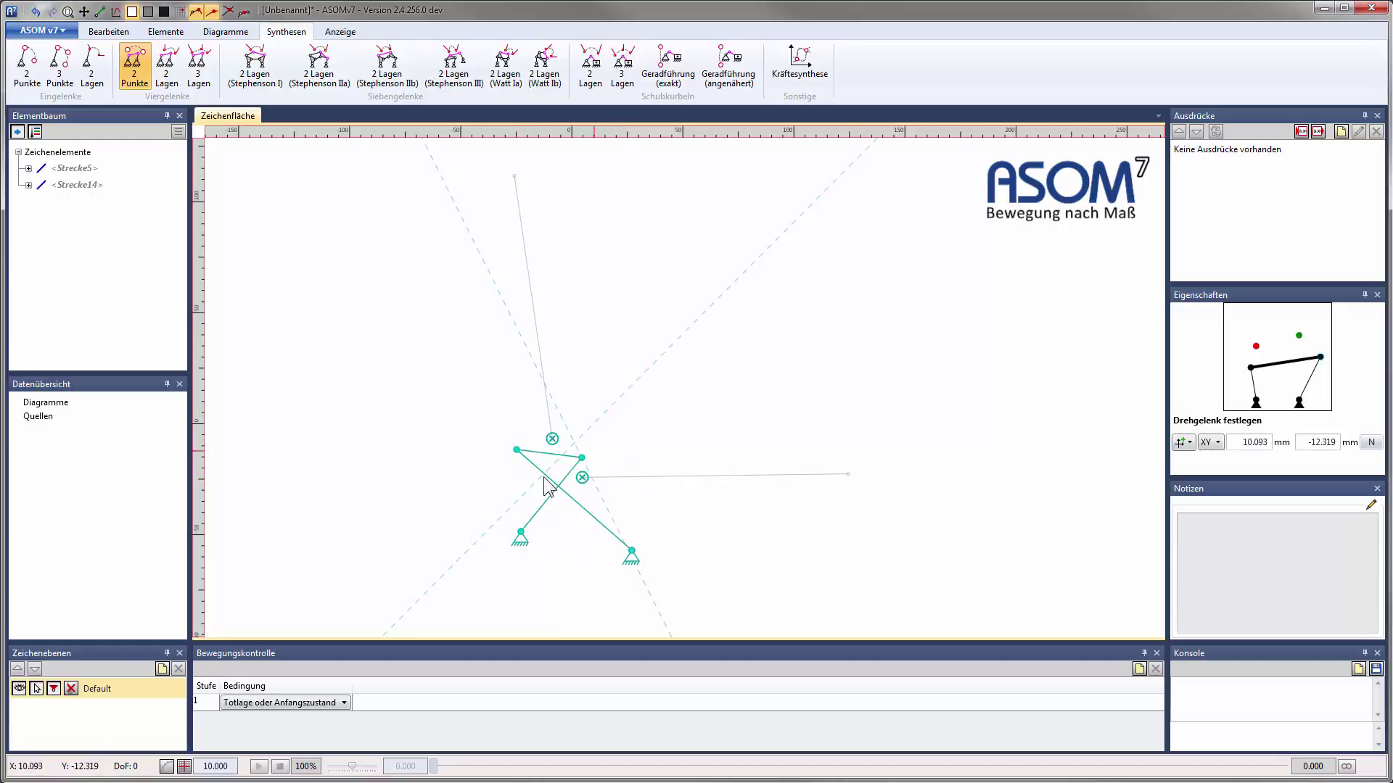
left_click(534, 484)
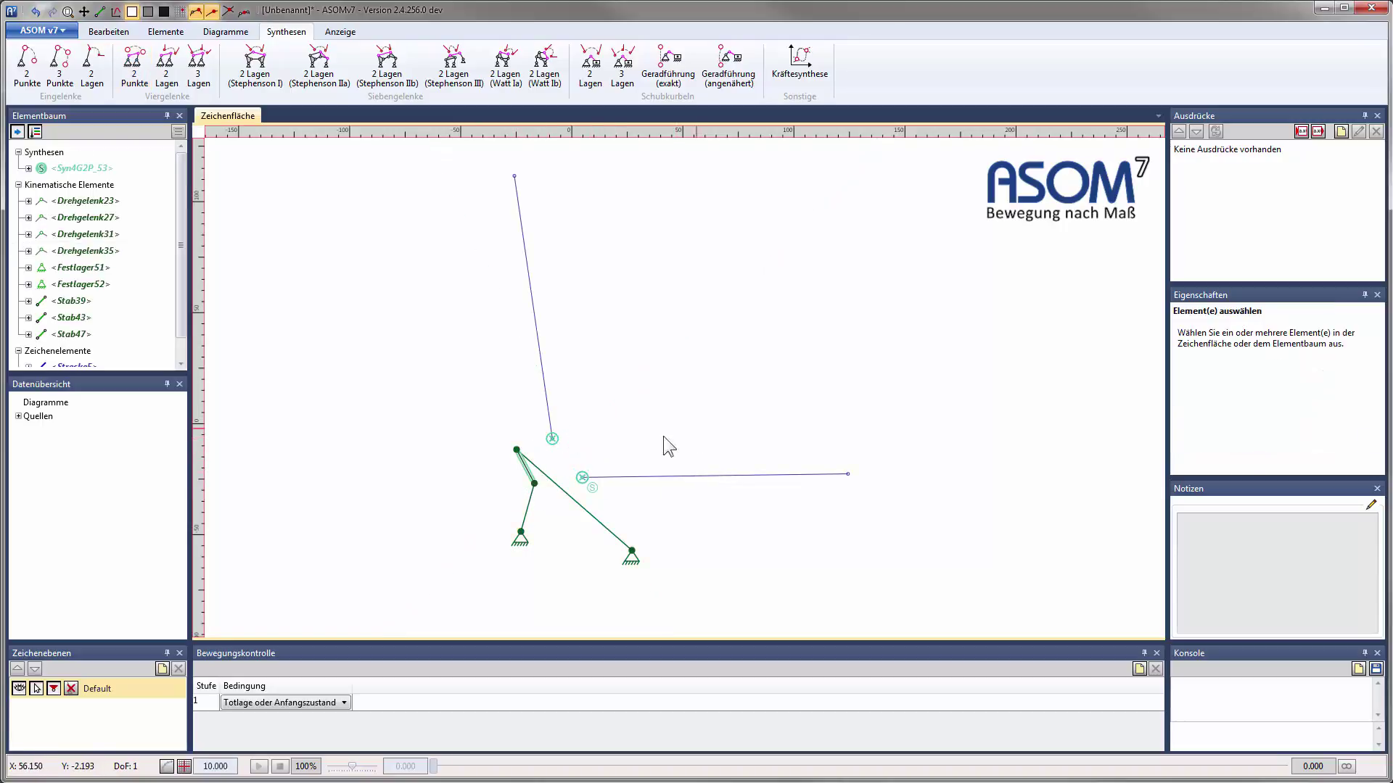
Add an absolute rotary drive to the short coupler bar of the four-bar linkage.
left_click(220, 33)
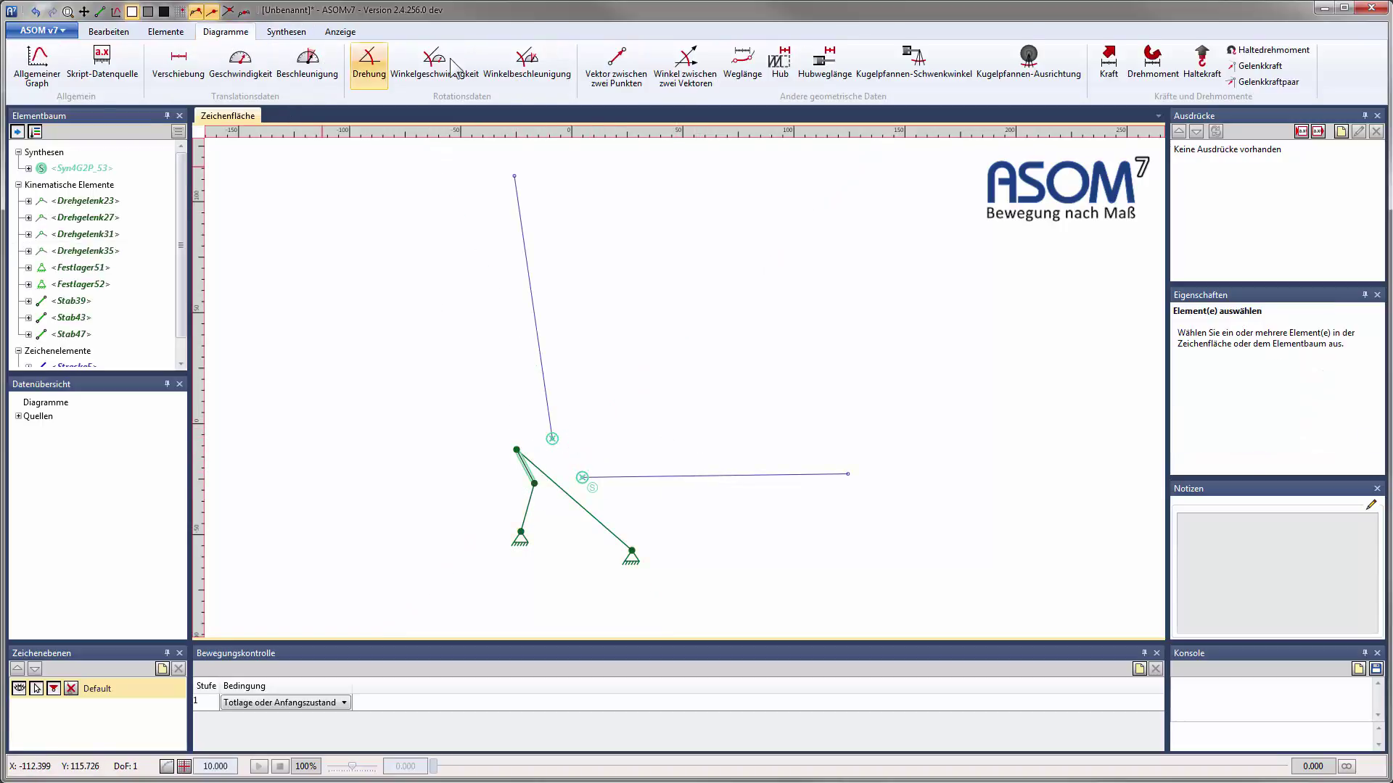
left_click(174, 32)
left_click(539, 61)
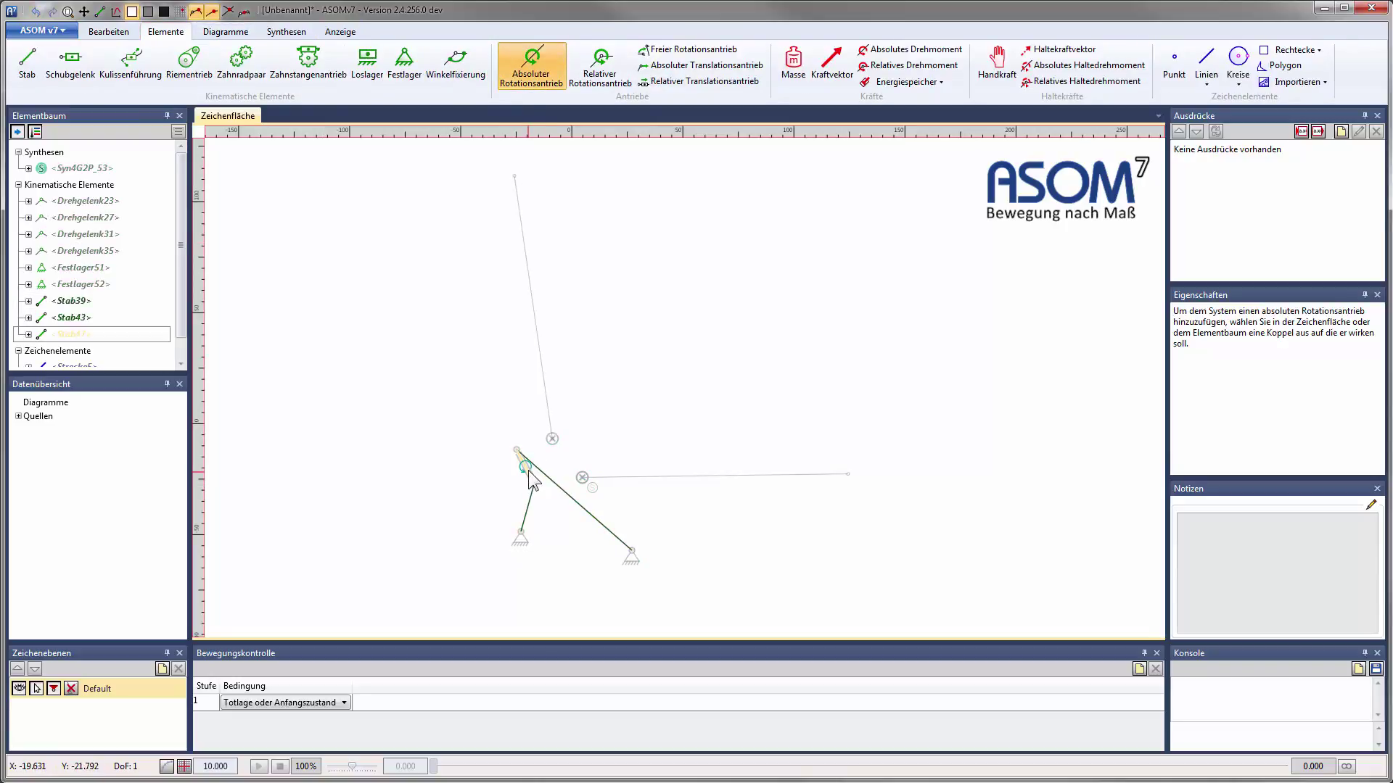
left_click(529, 473)
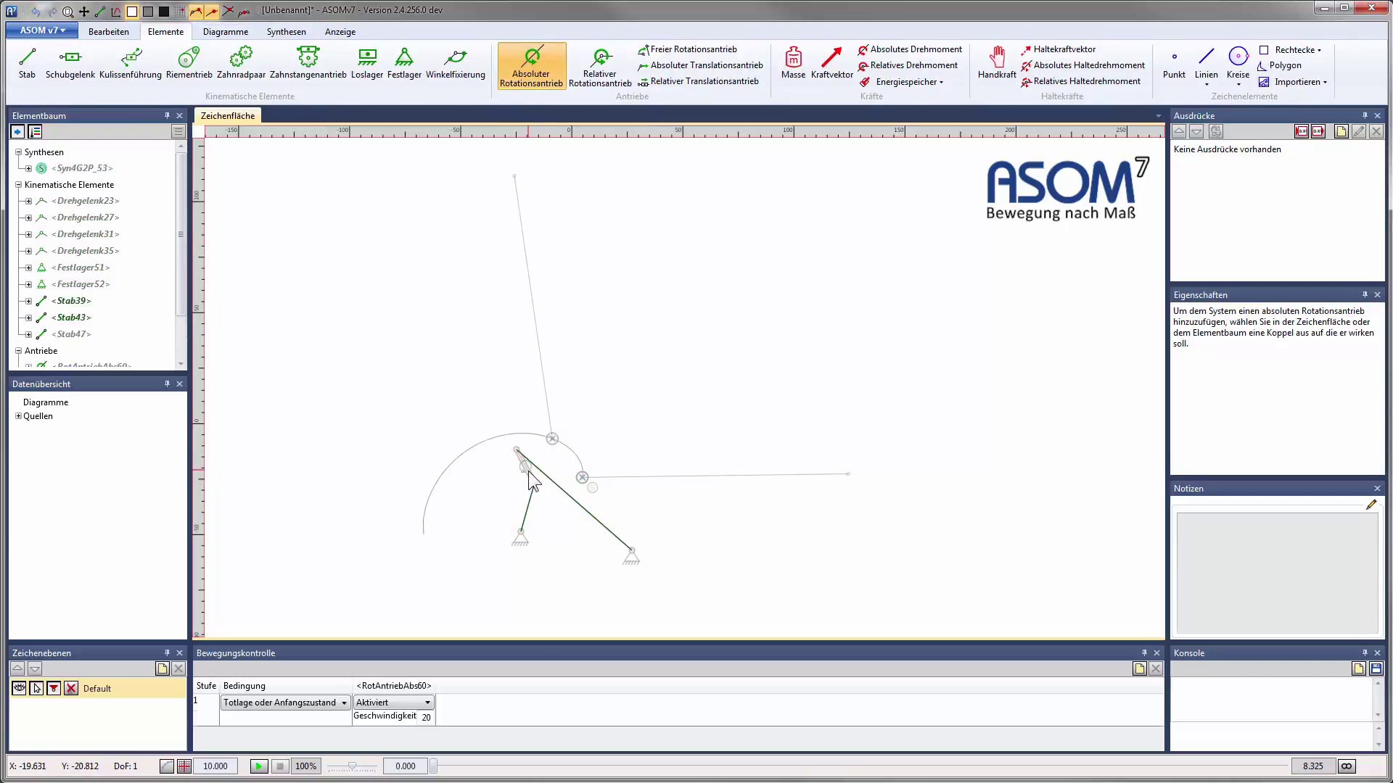
Set the motion condition of stage 1 to "Totlage oder Syntheselage" and scrub through the linkage's movement.
left_click(320, 703)
left_click(320, 771)
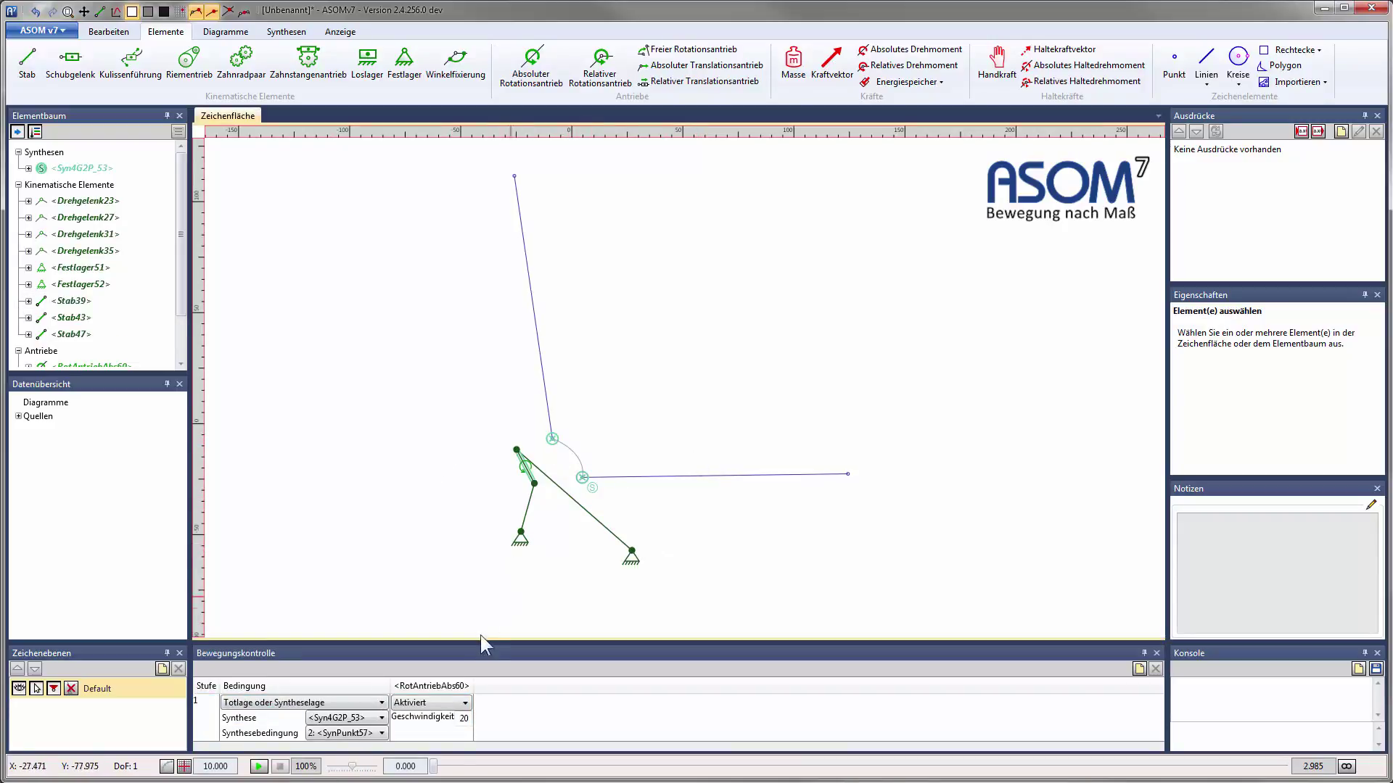
left_click_drag(434, 766, 333, 736)
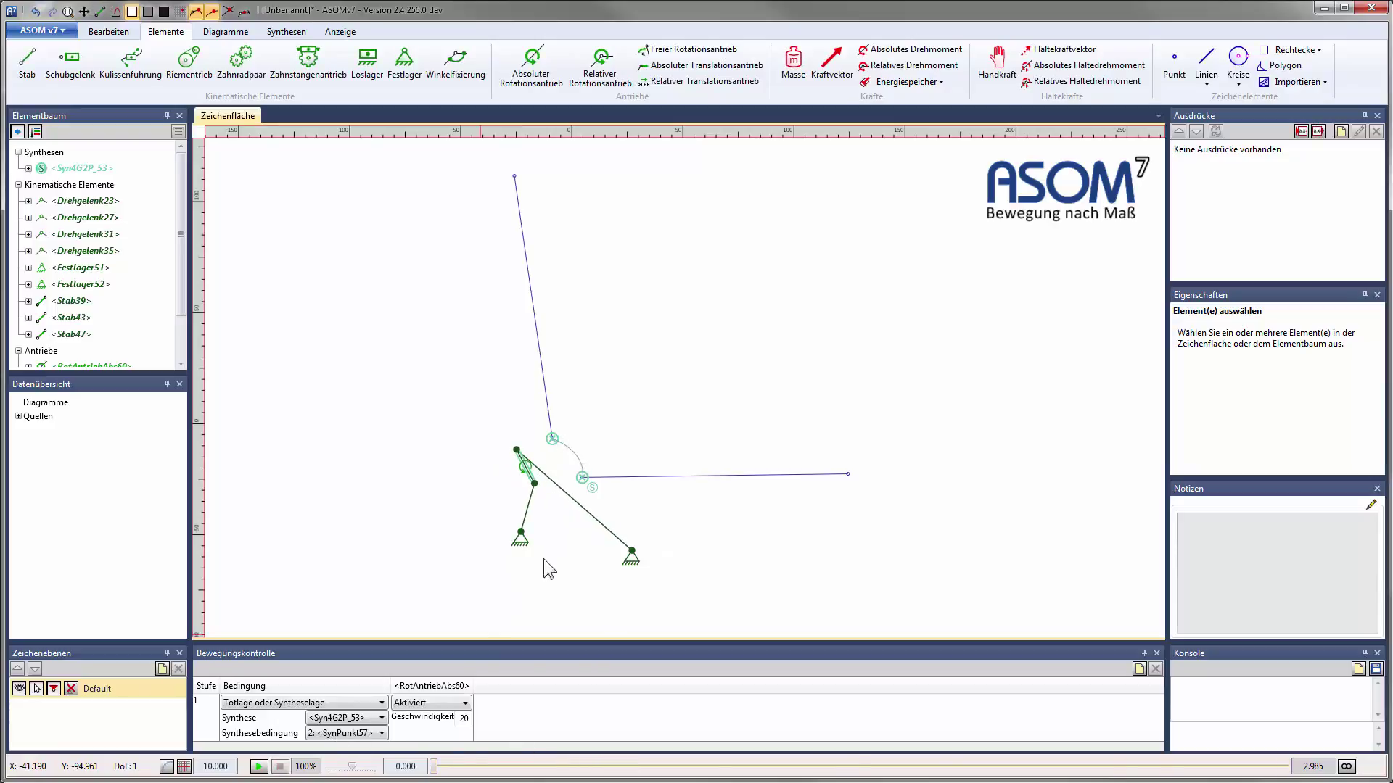
Attach the nearly horizontal line to the linkage's short coupler bar.
left_click(672, 477)
right_click(672, 476)
left_click(703, 483)
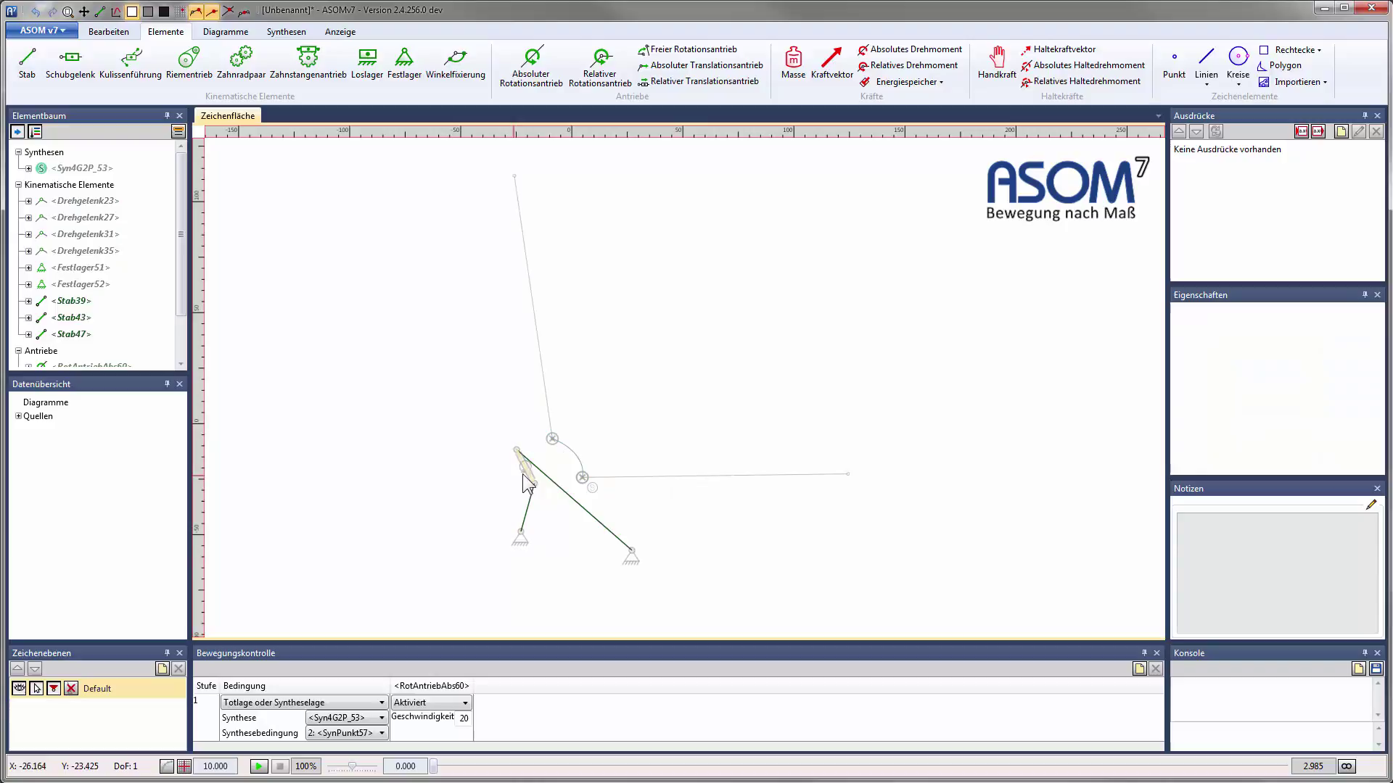
left_click(528, 473)
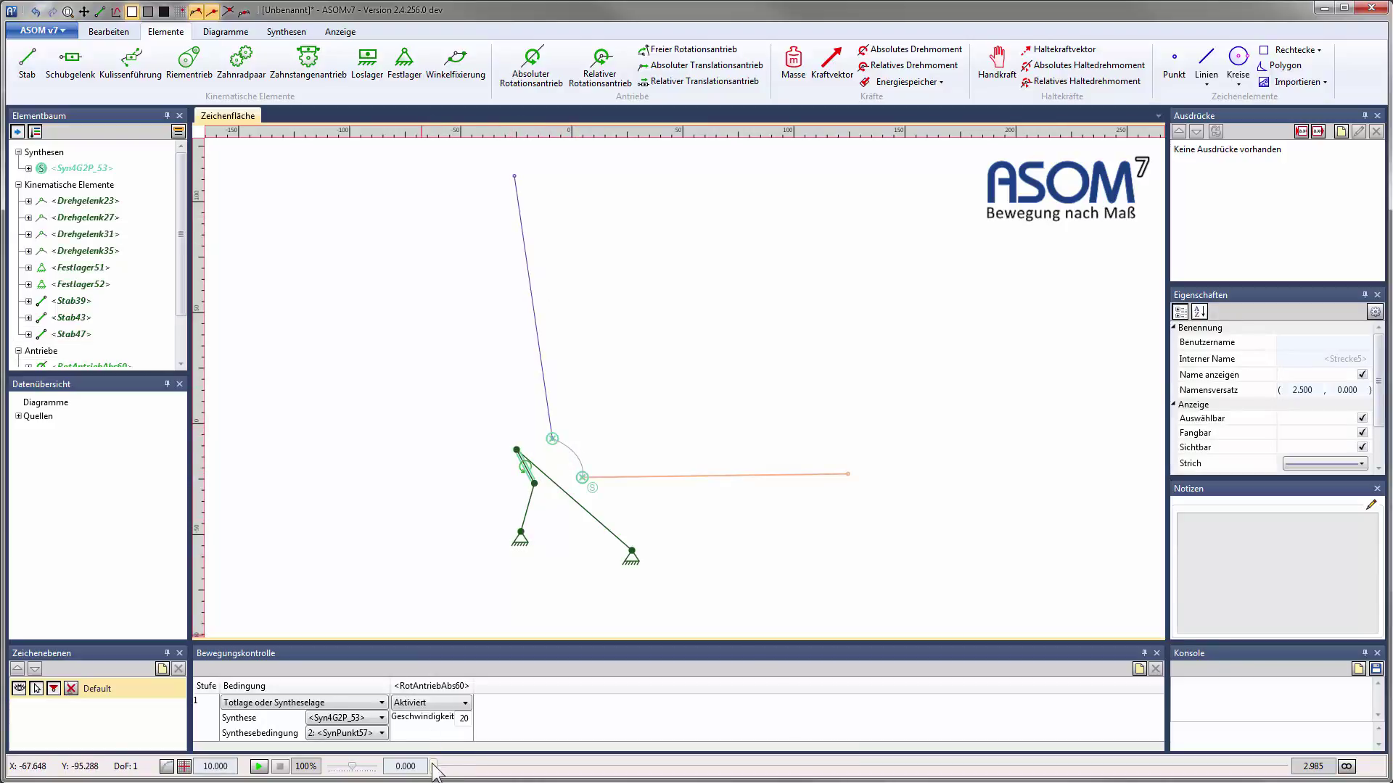
Scrub through the attached line's movement, then delete the four-bar linkage and its synthesis, keeping only the two lines.
left_click_drag(433, 767, 1209, 767)
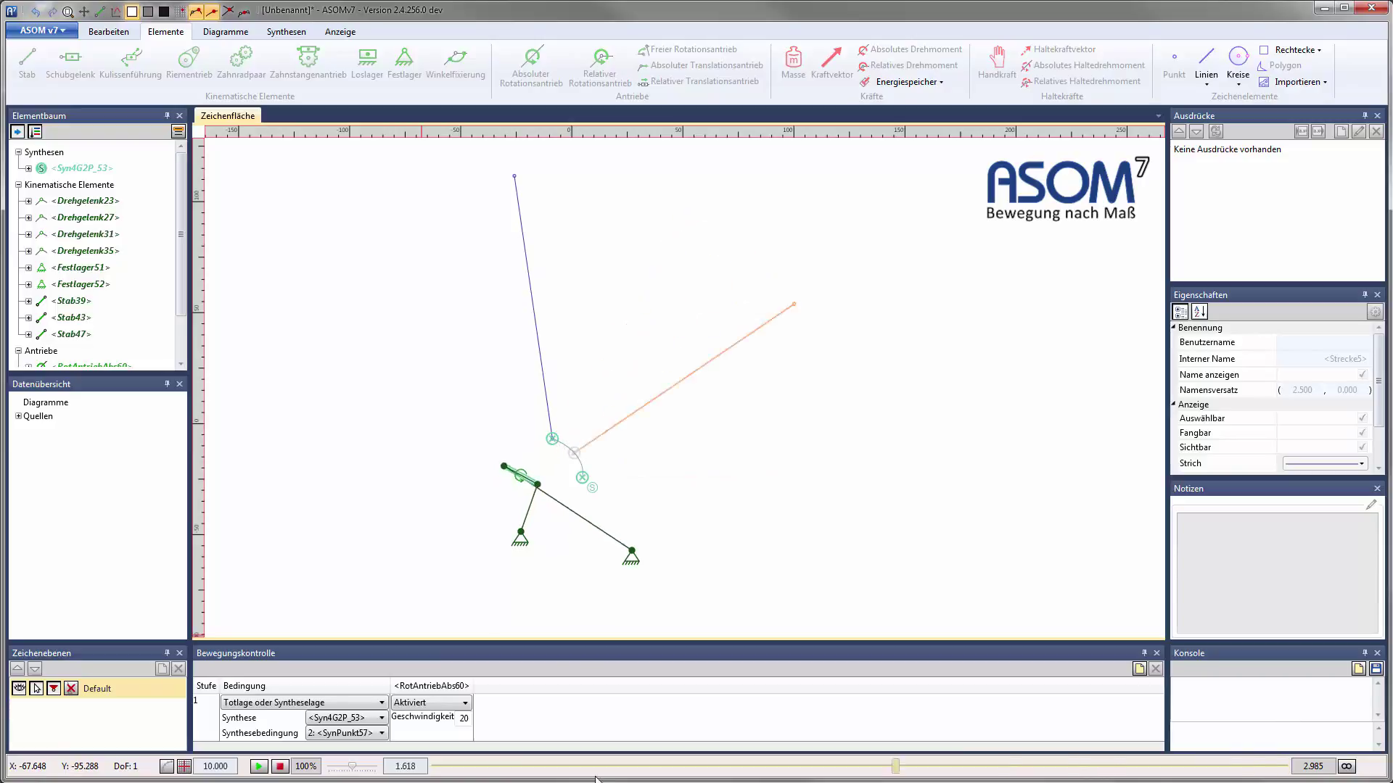
left_click_drag(496, 439, 551, 563)
key("Delete")
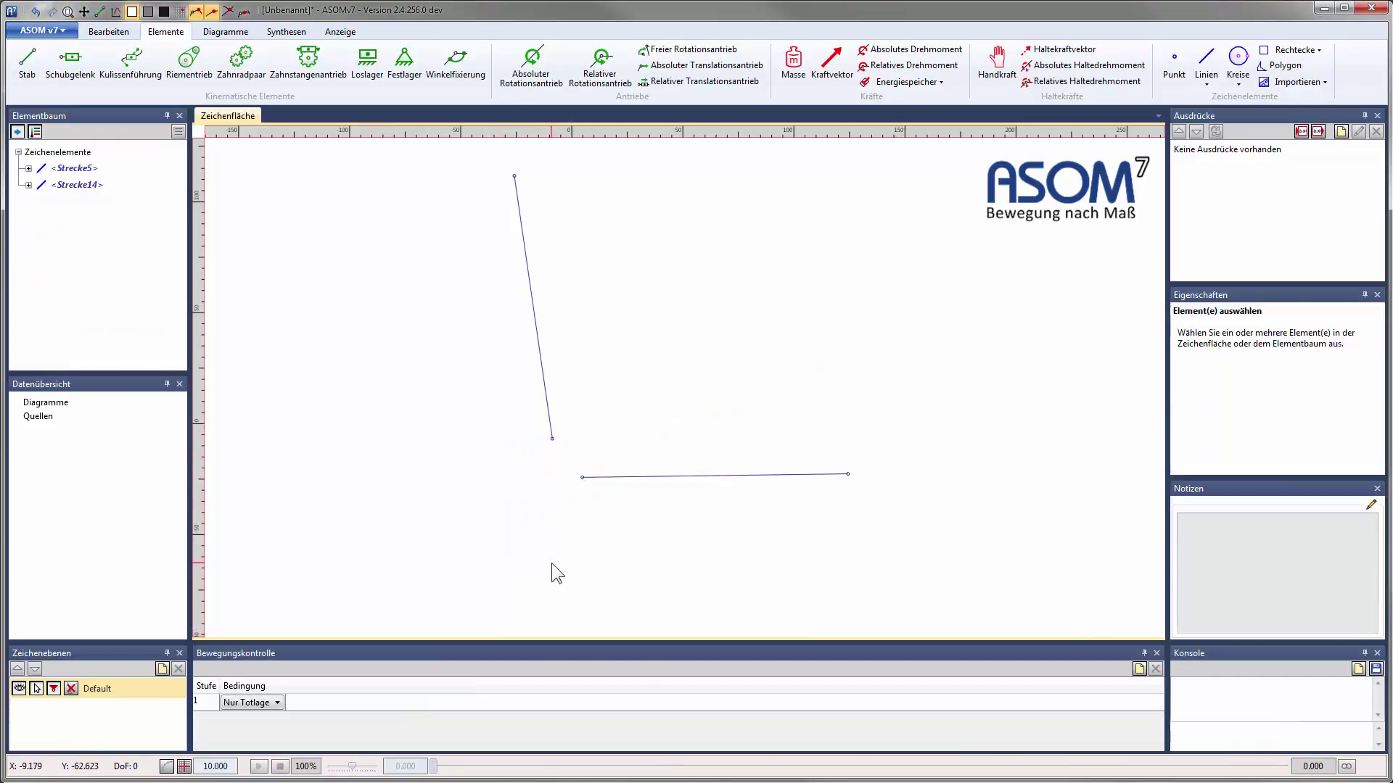
Start a two-position four-bar synthesis in global coordinates, defining the positions at the lines' near ends with directions along the horizontal and upright lines.
left_click(282, 32)
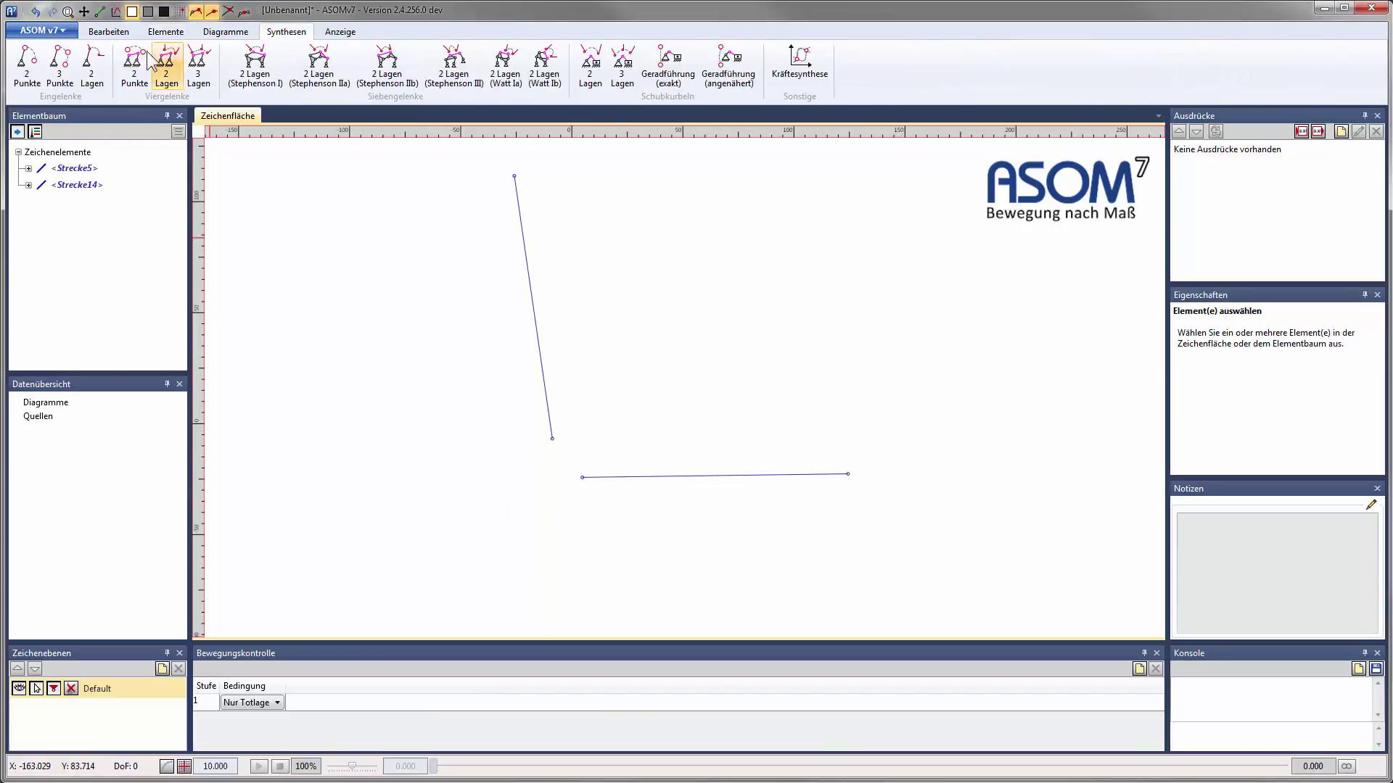
left_click(174, 72)
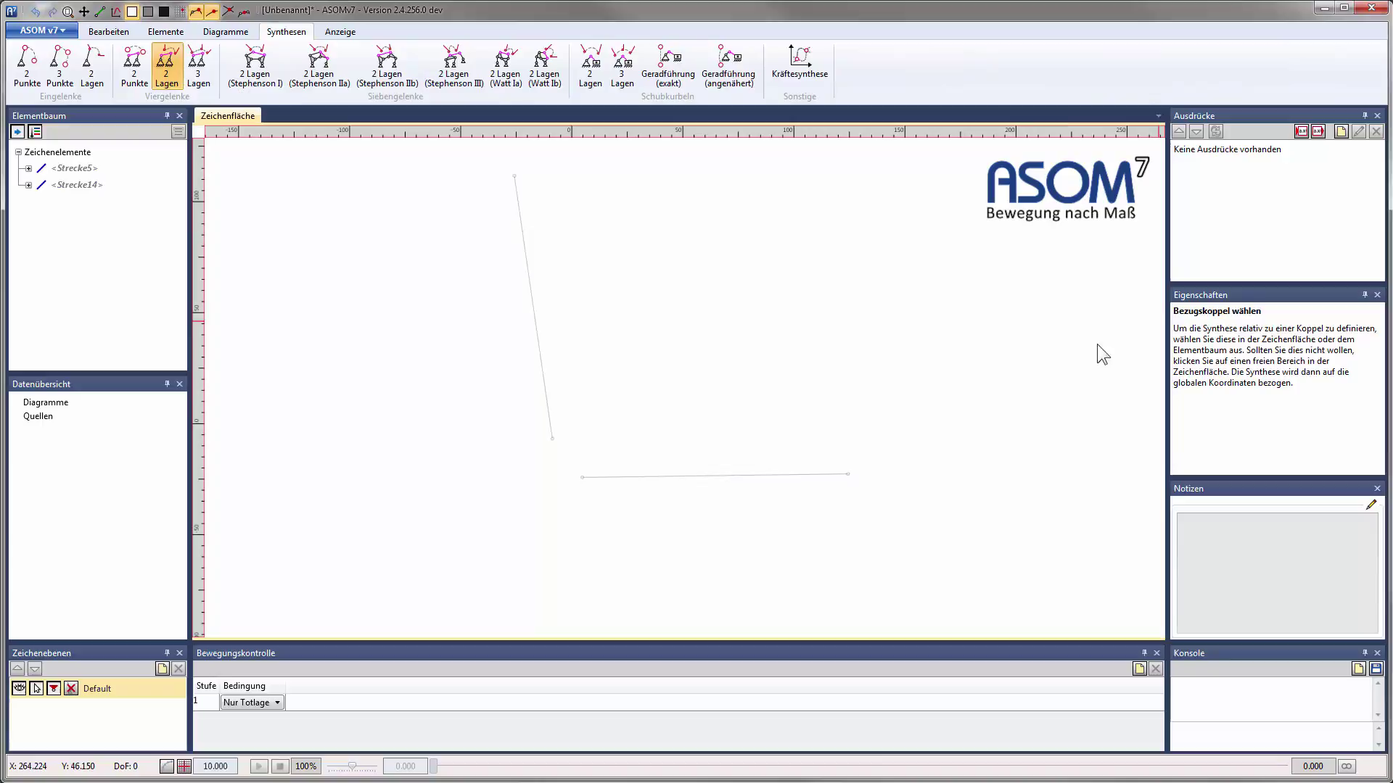
left_click(834, 275)
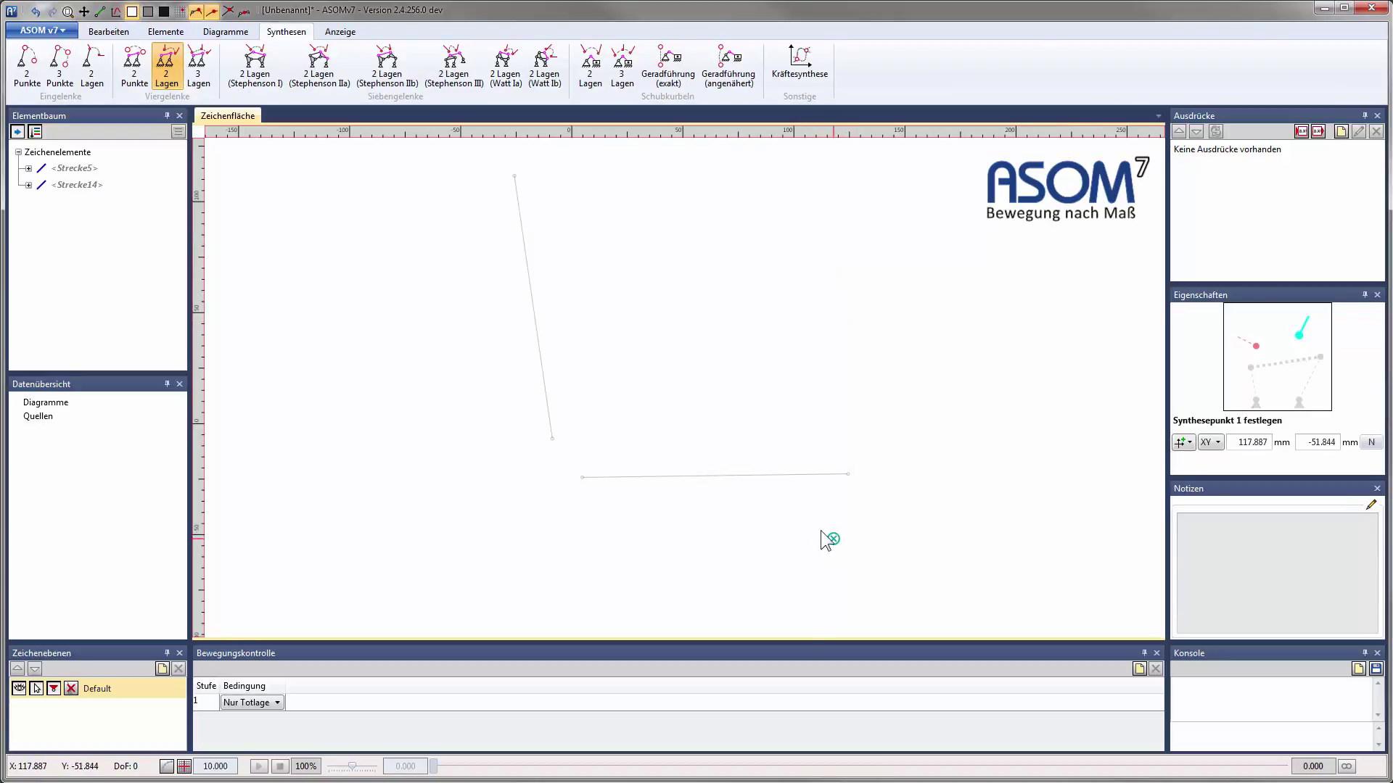
left_click(582, 477)
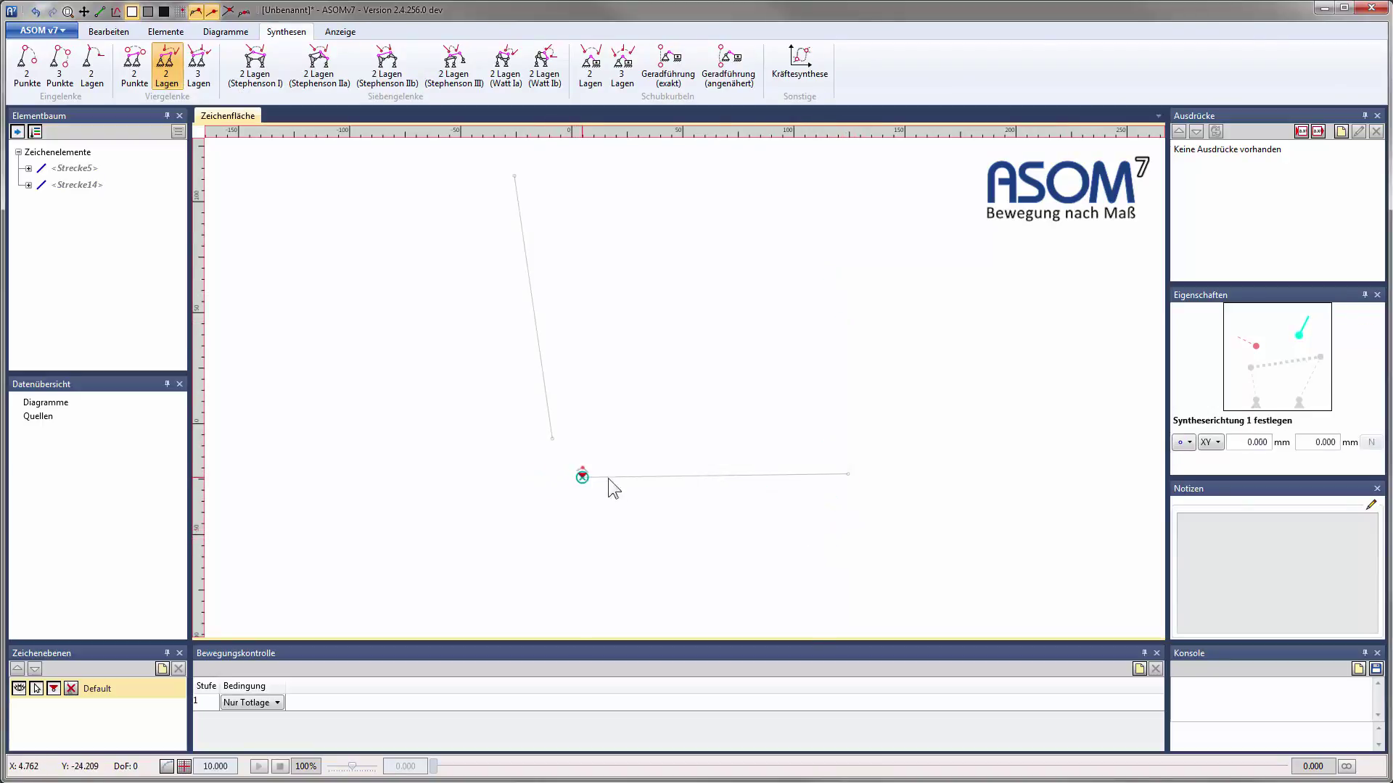
left_click(796, 471)
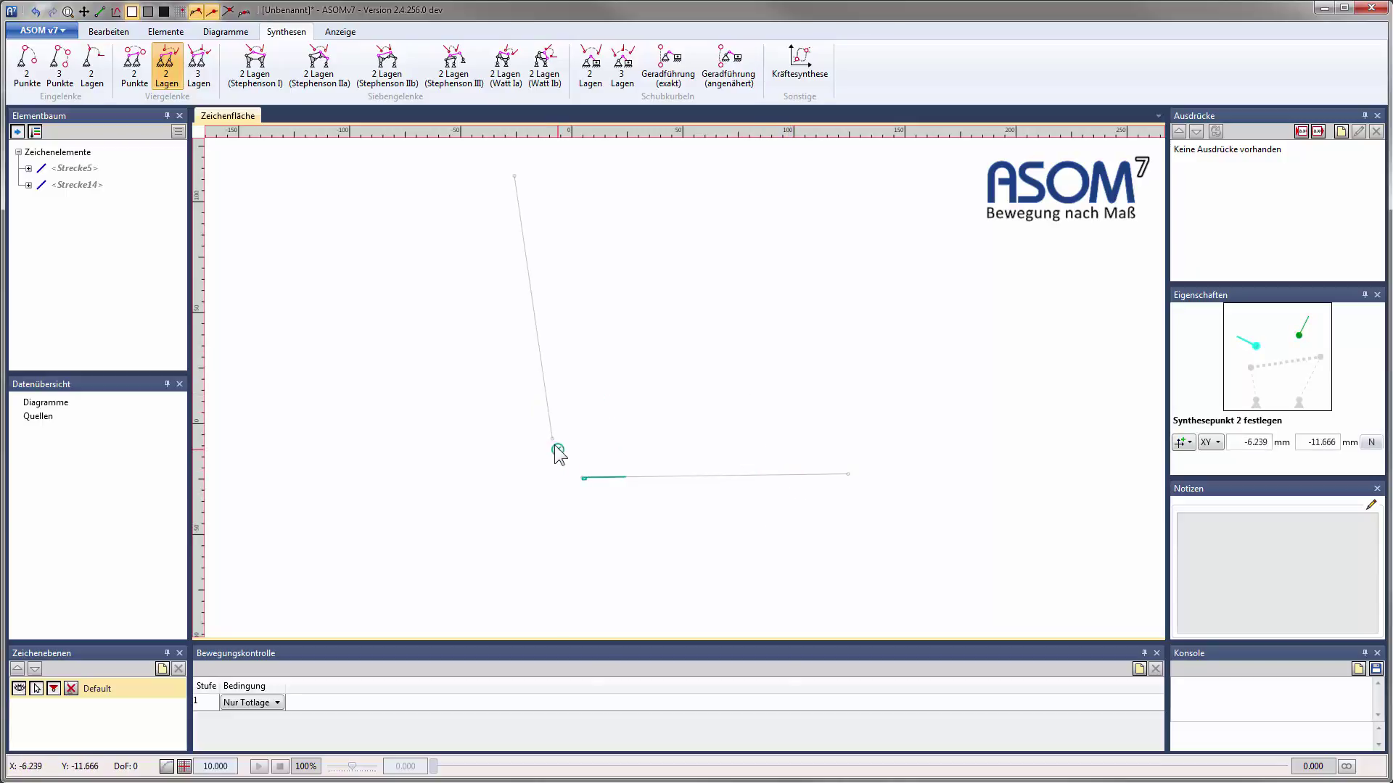
left_click(553, 439)
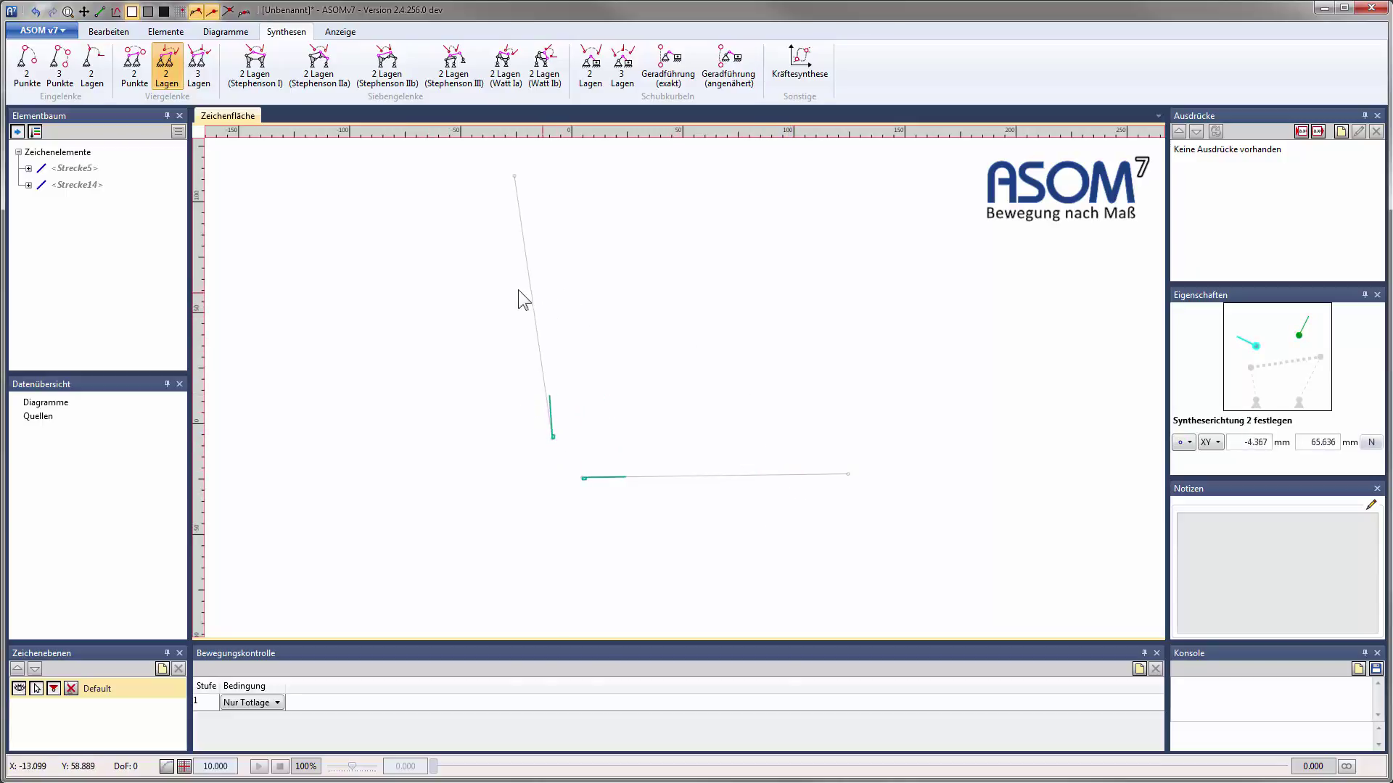
left_click(530, 257)
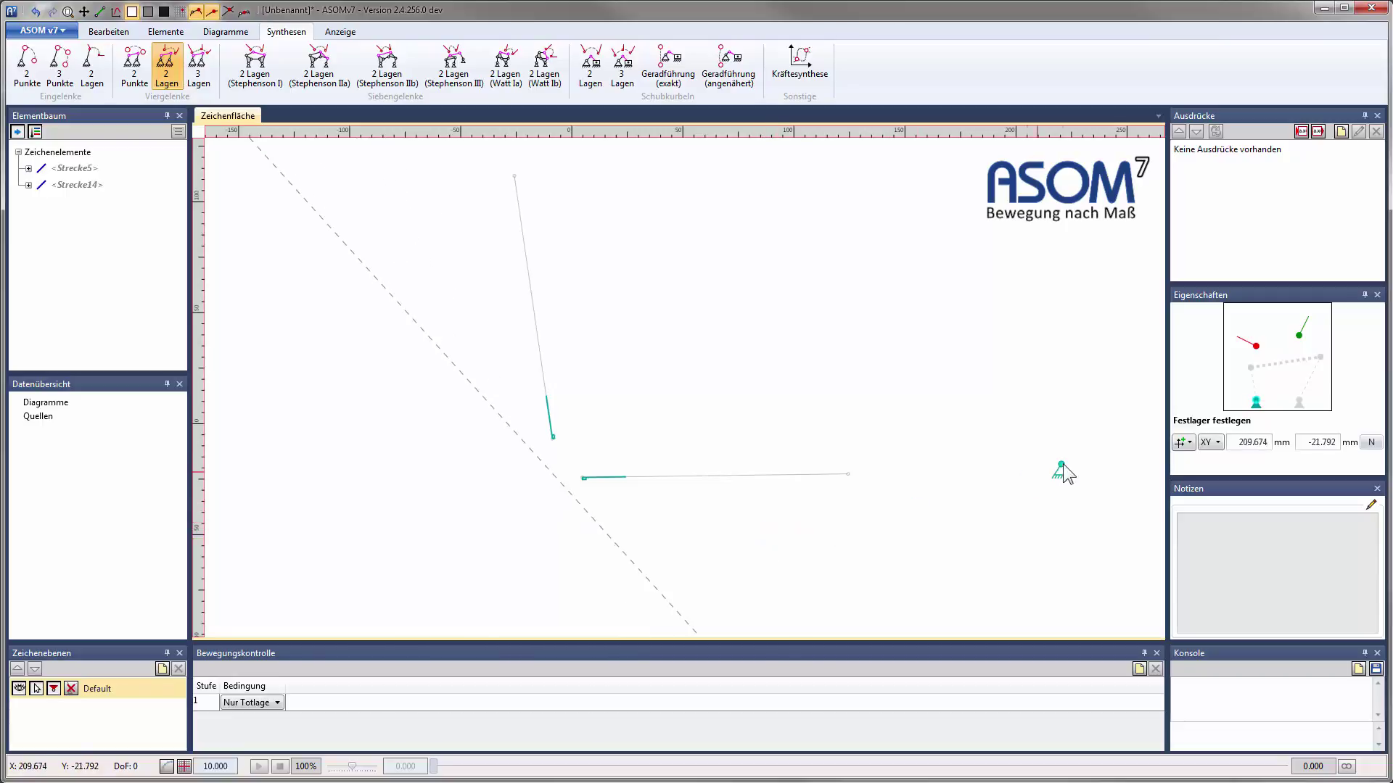
Place two fixed bearings below the synthesis positions and two closely spaced rotary joints above and left of them to complete the linkage.
left_click(1062, 465)
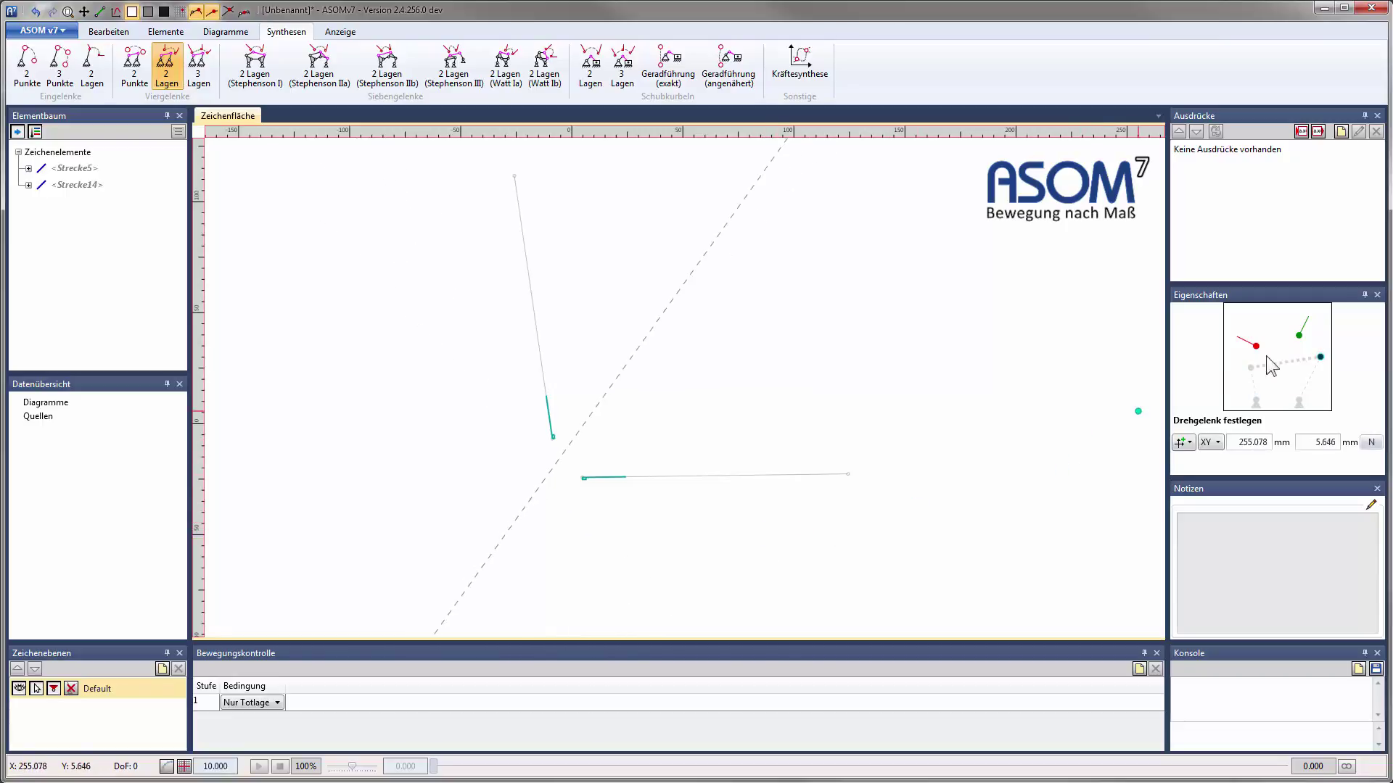
left_click(654, 552)
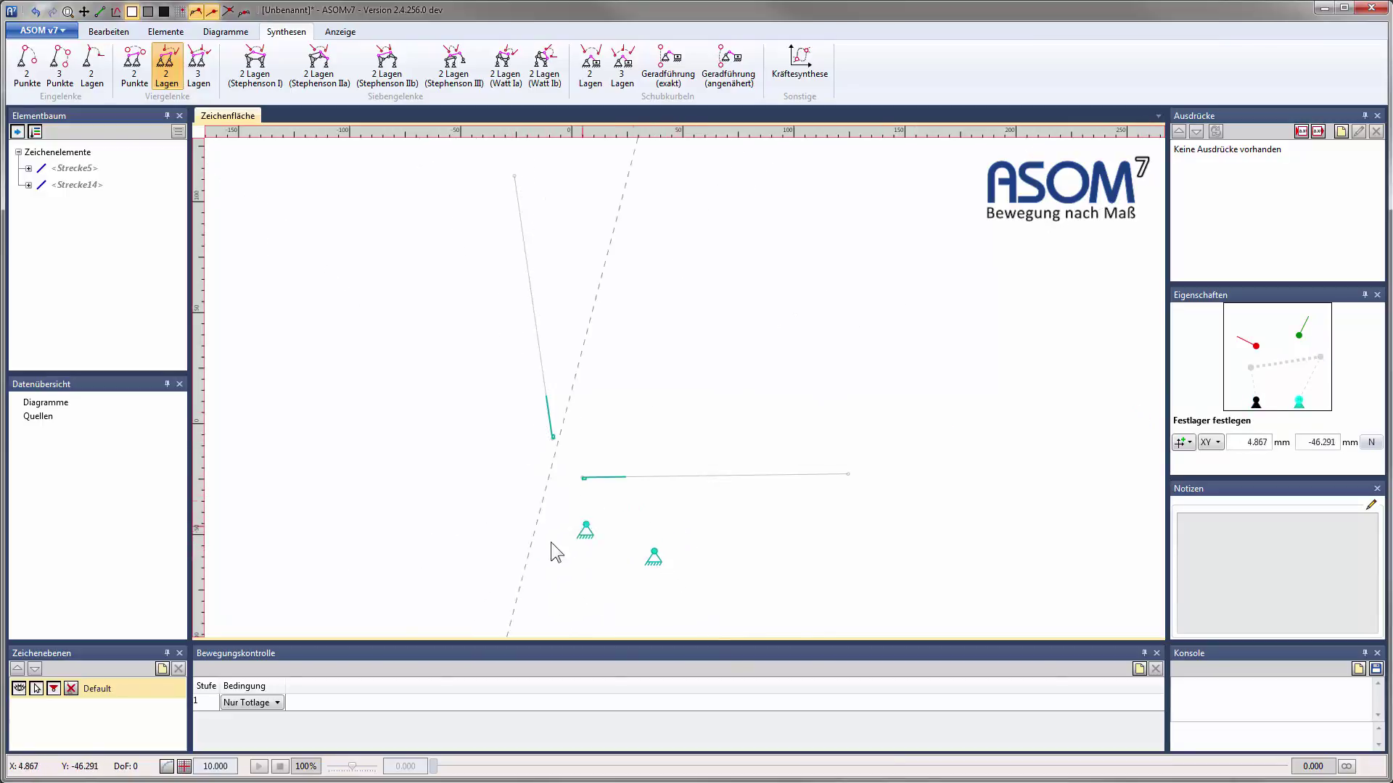
left_click(573, 555)
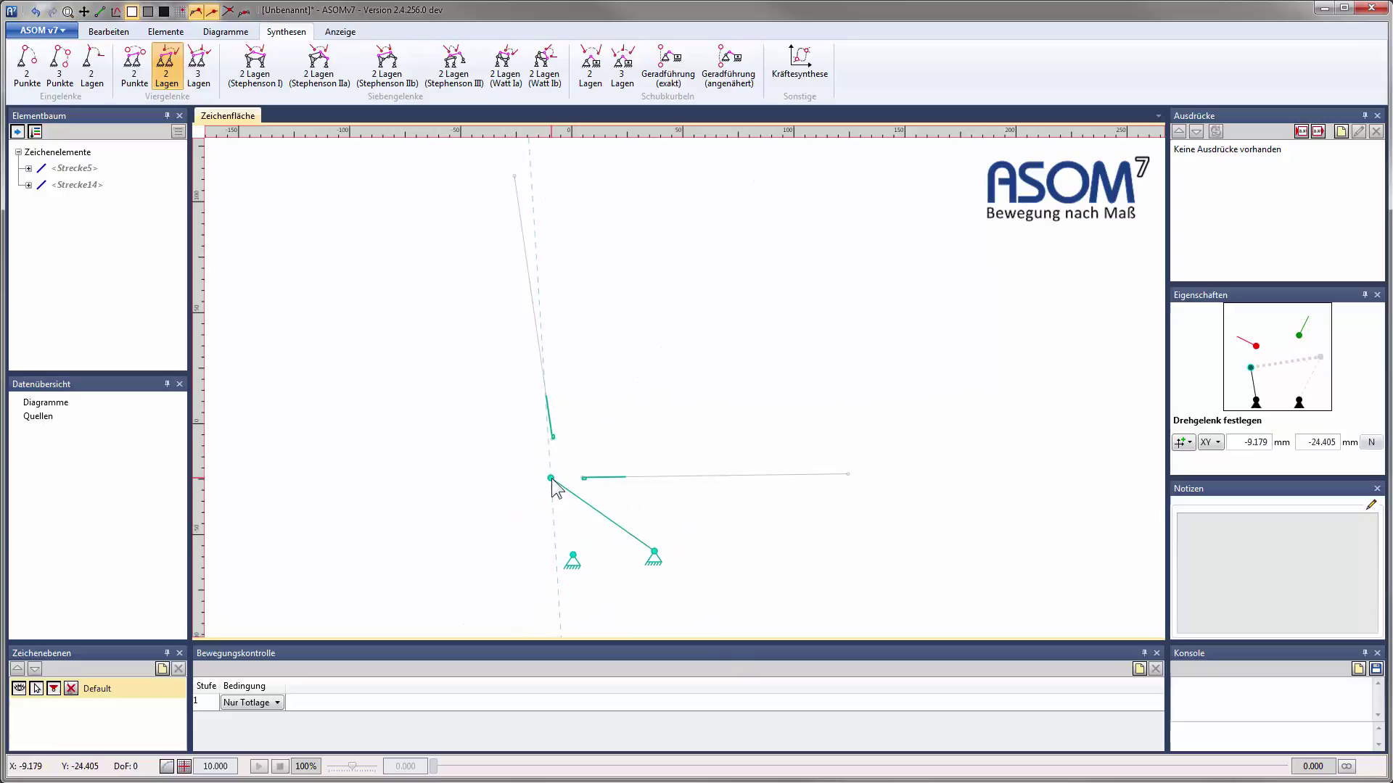
left_click(550, 478)
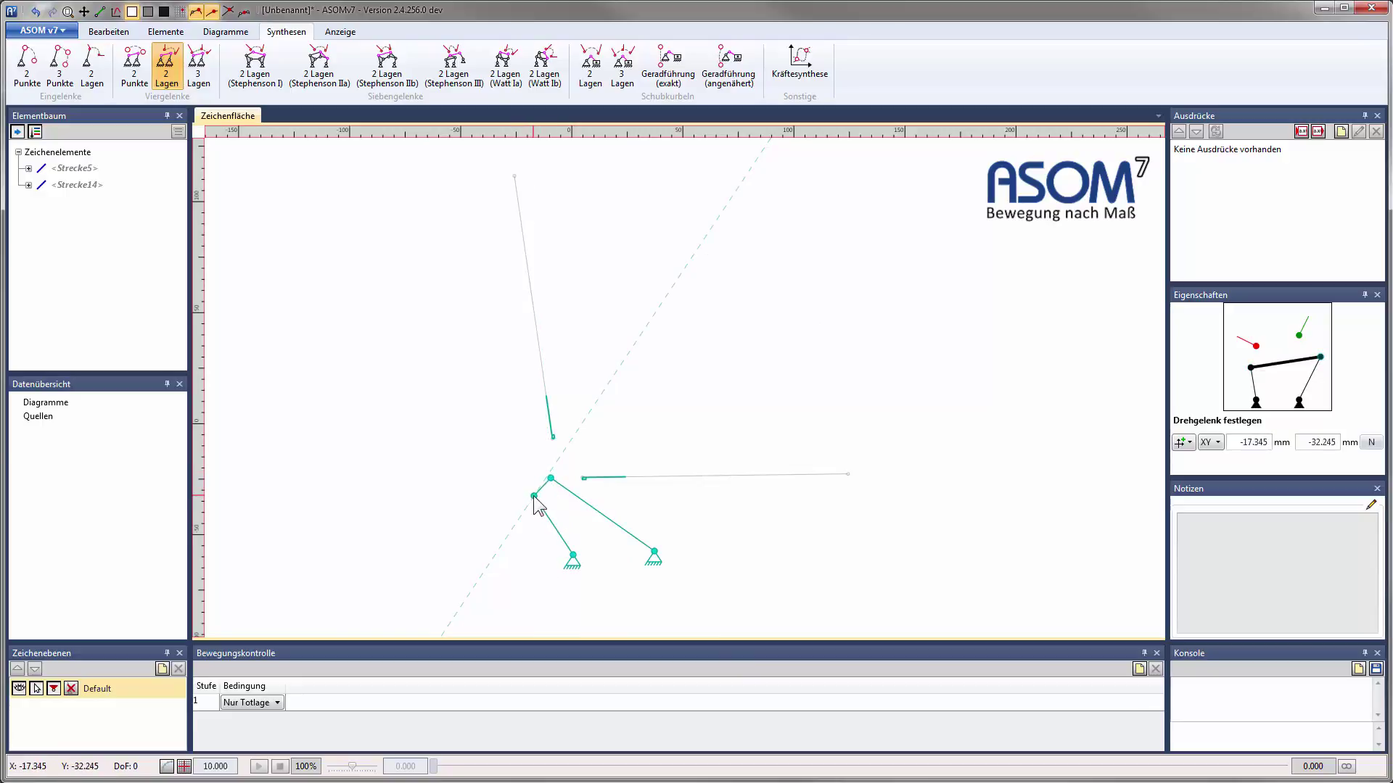
left_click(535, 497)
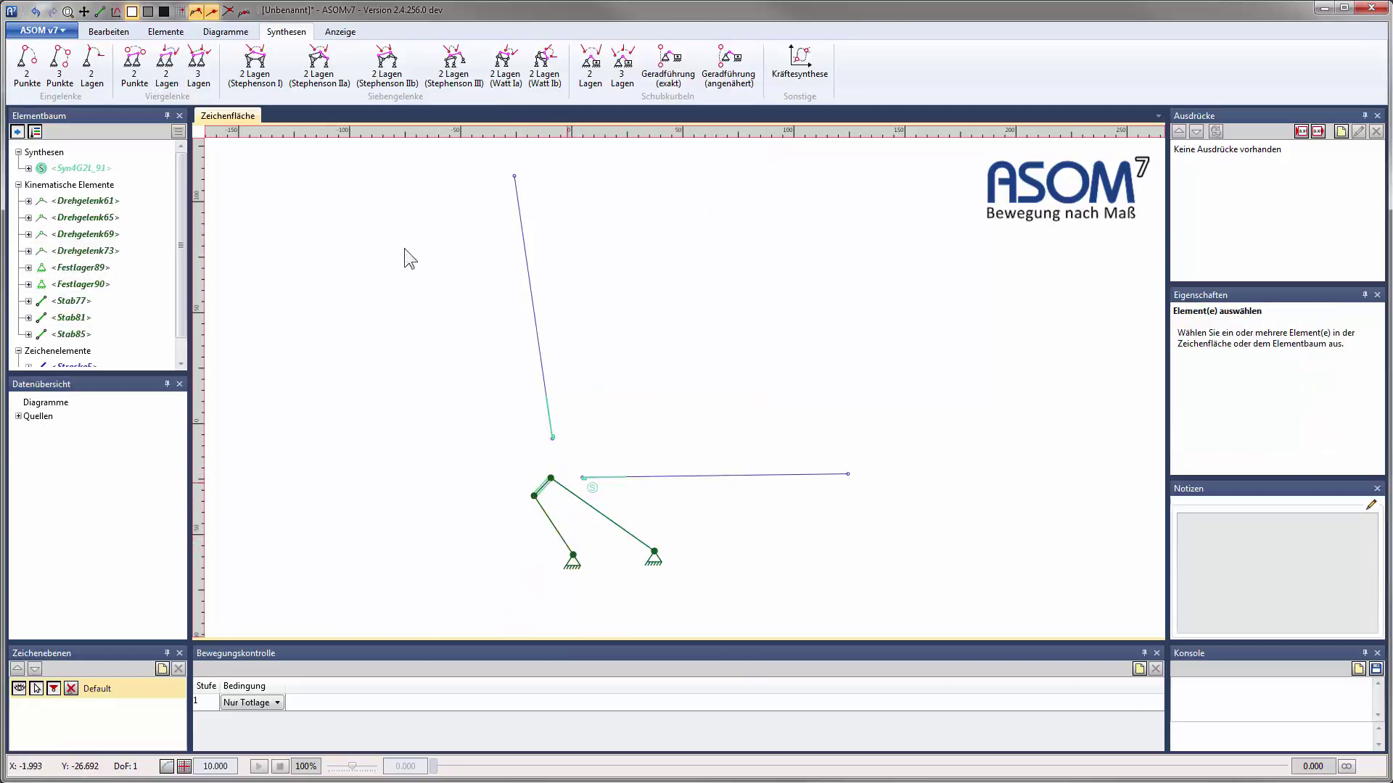
Add a relative rotary drive between the short coupler bar and the left bar of the linkage.
left_click(165, 31)
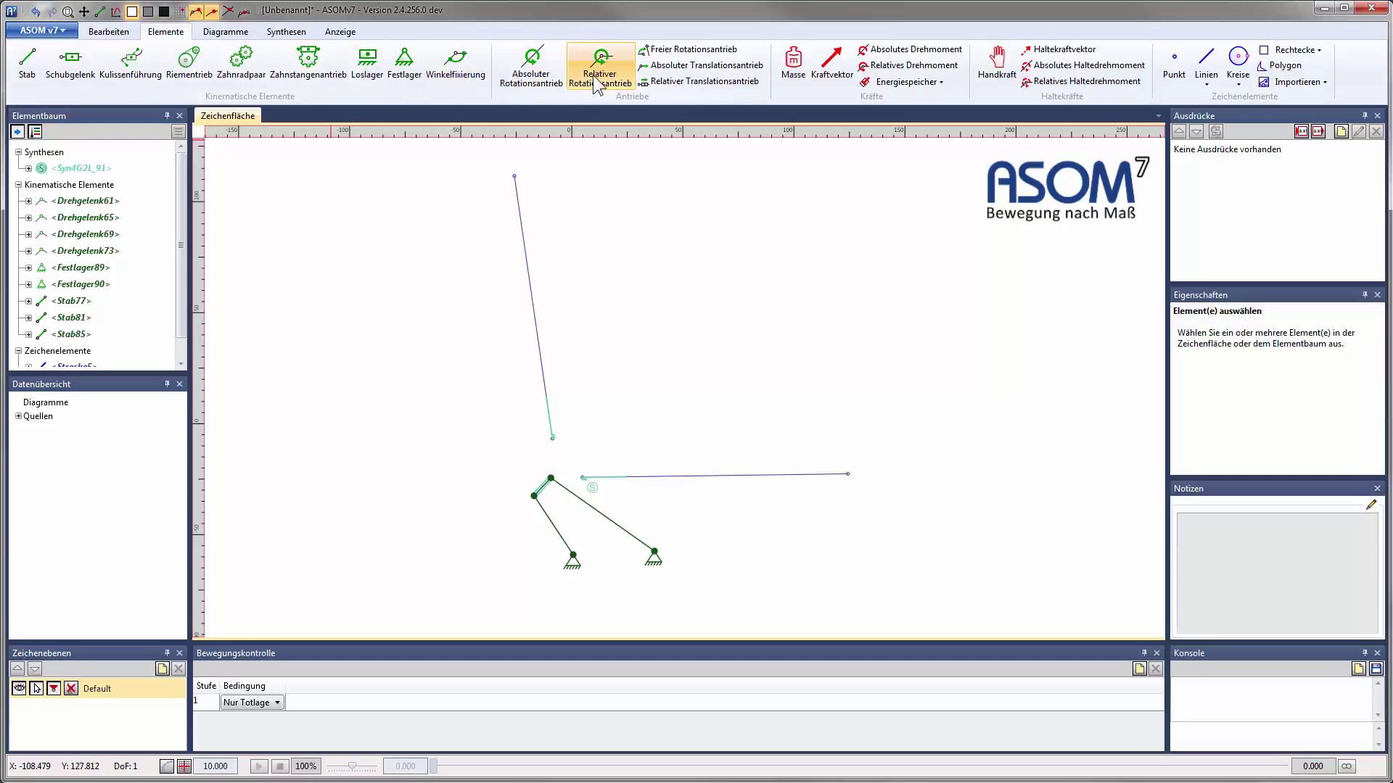
left_click(570, 89)
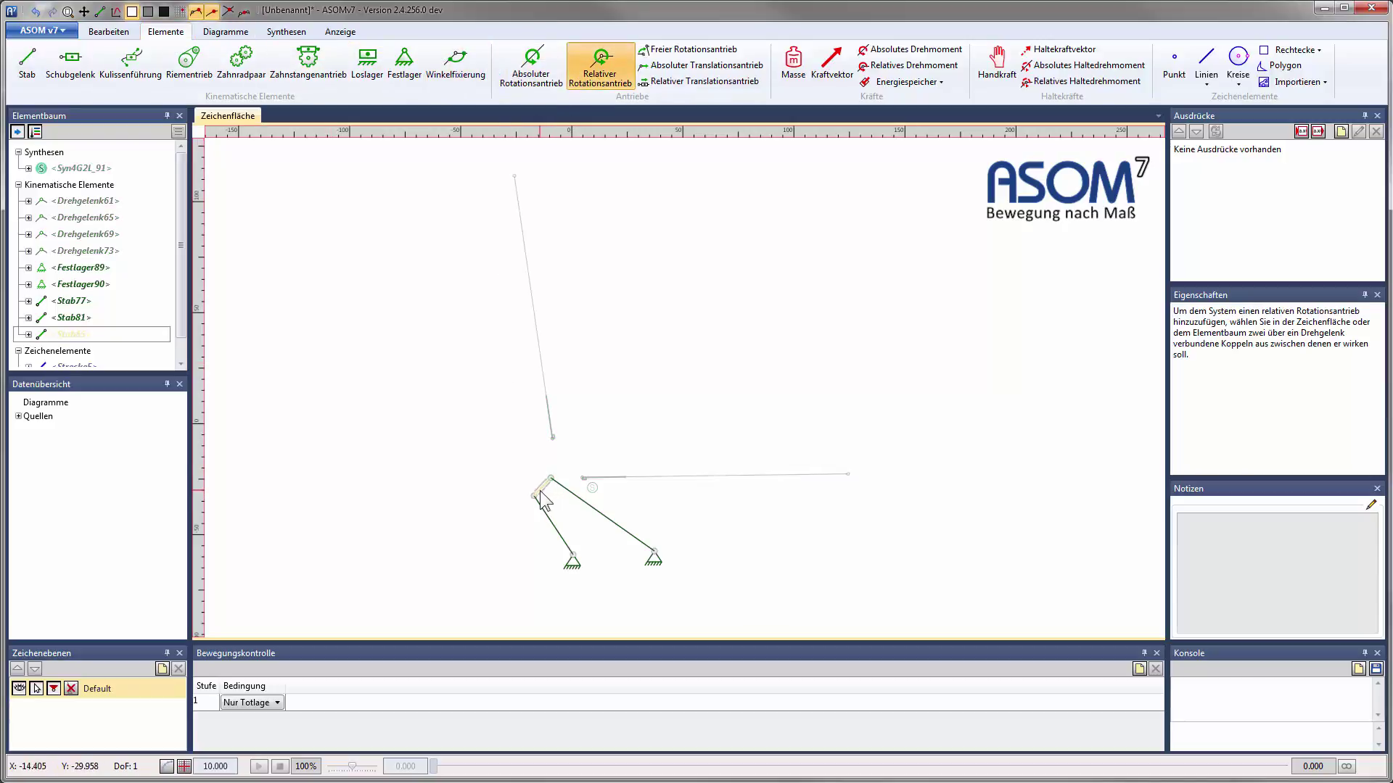
left_click(542, 511)
key("Escape")
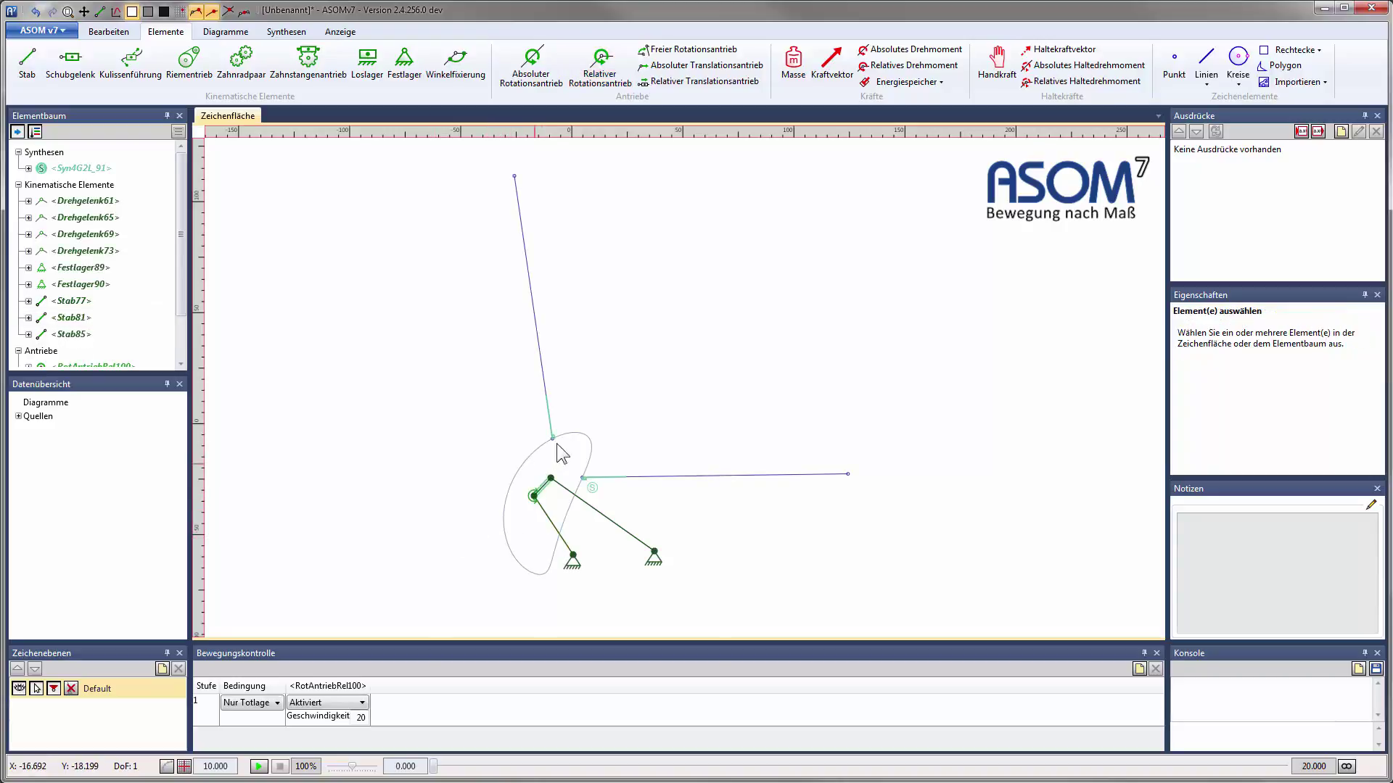
Set the stage 1 motion condition to "Totlage oder Syntheselage" and the relative rotary drive's speed to -20.
left_click(248, 704)
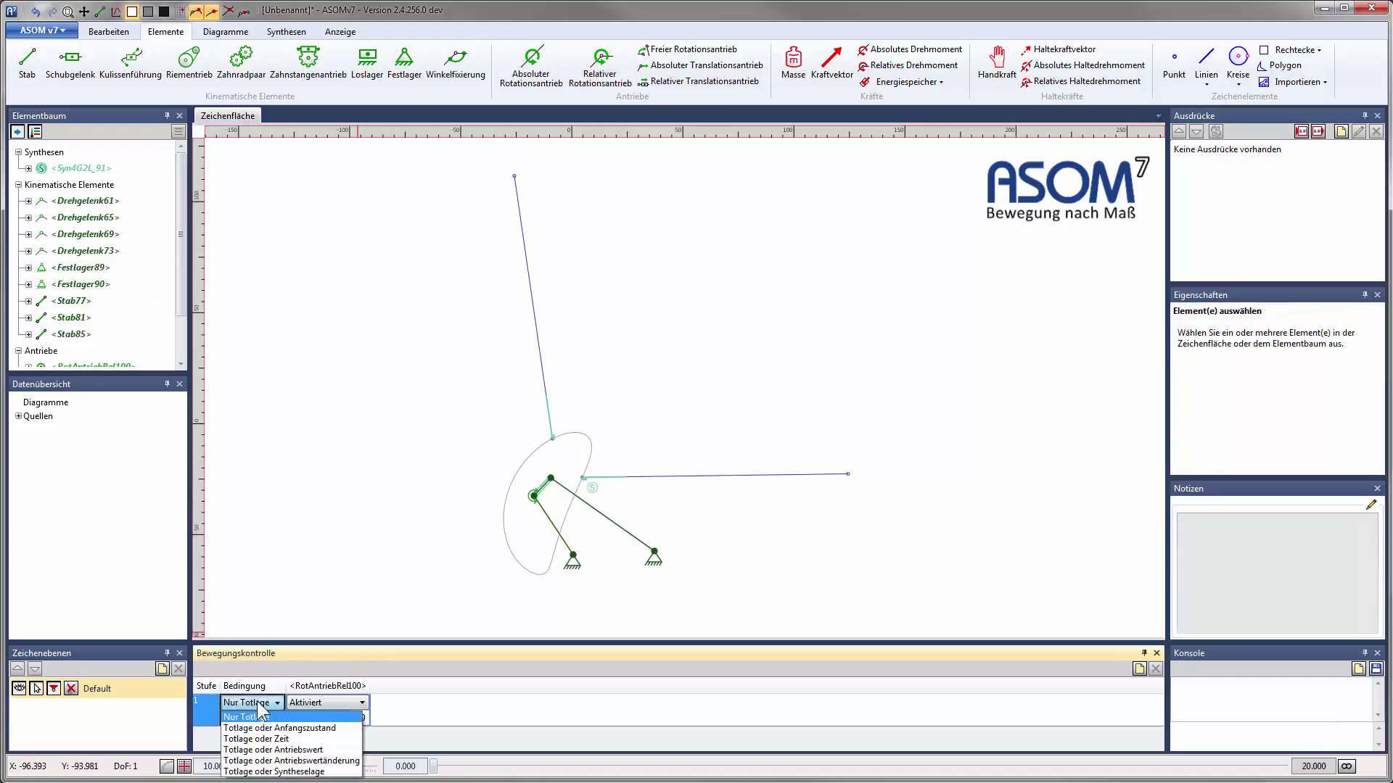
left_click(289, 771)
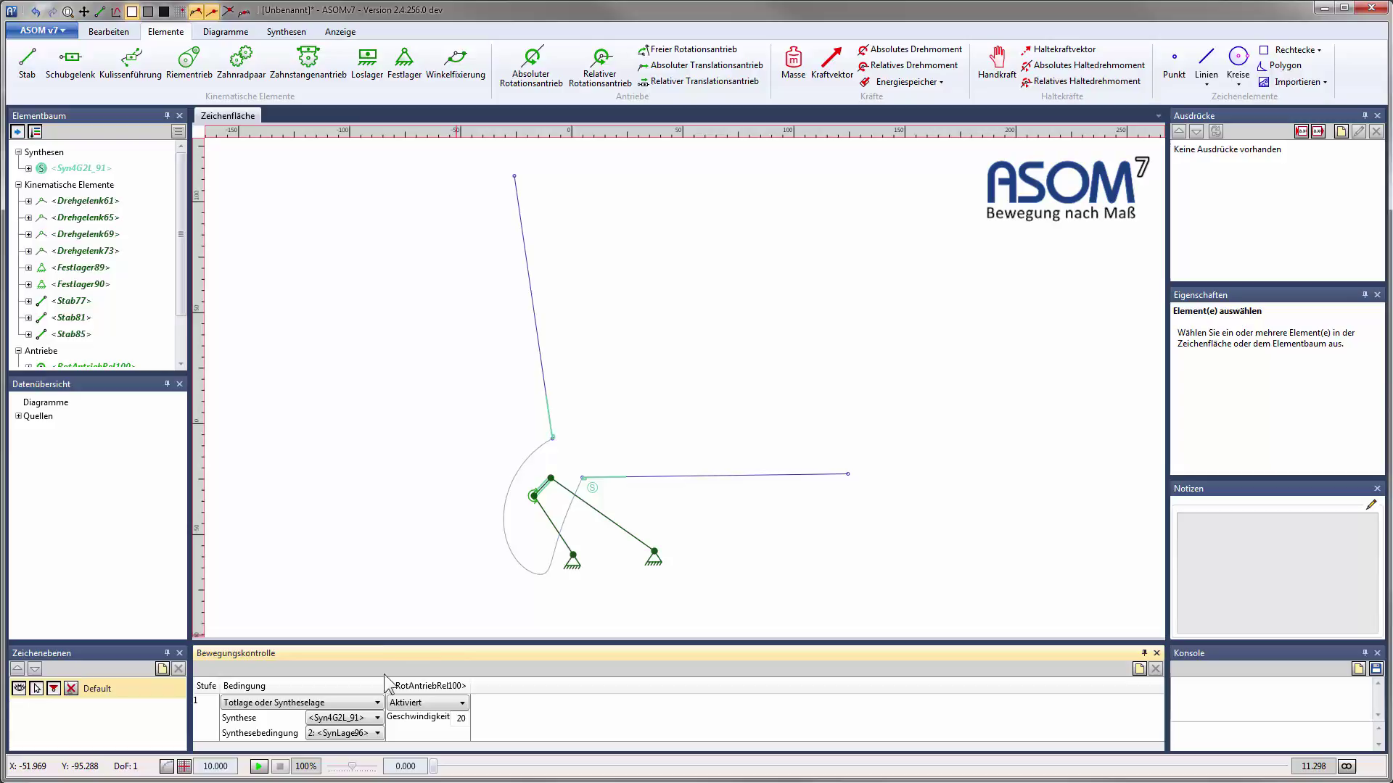
left_click_drag(412, 639, 412, 568)
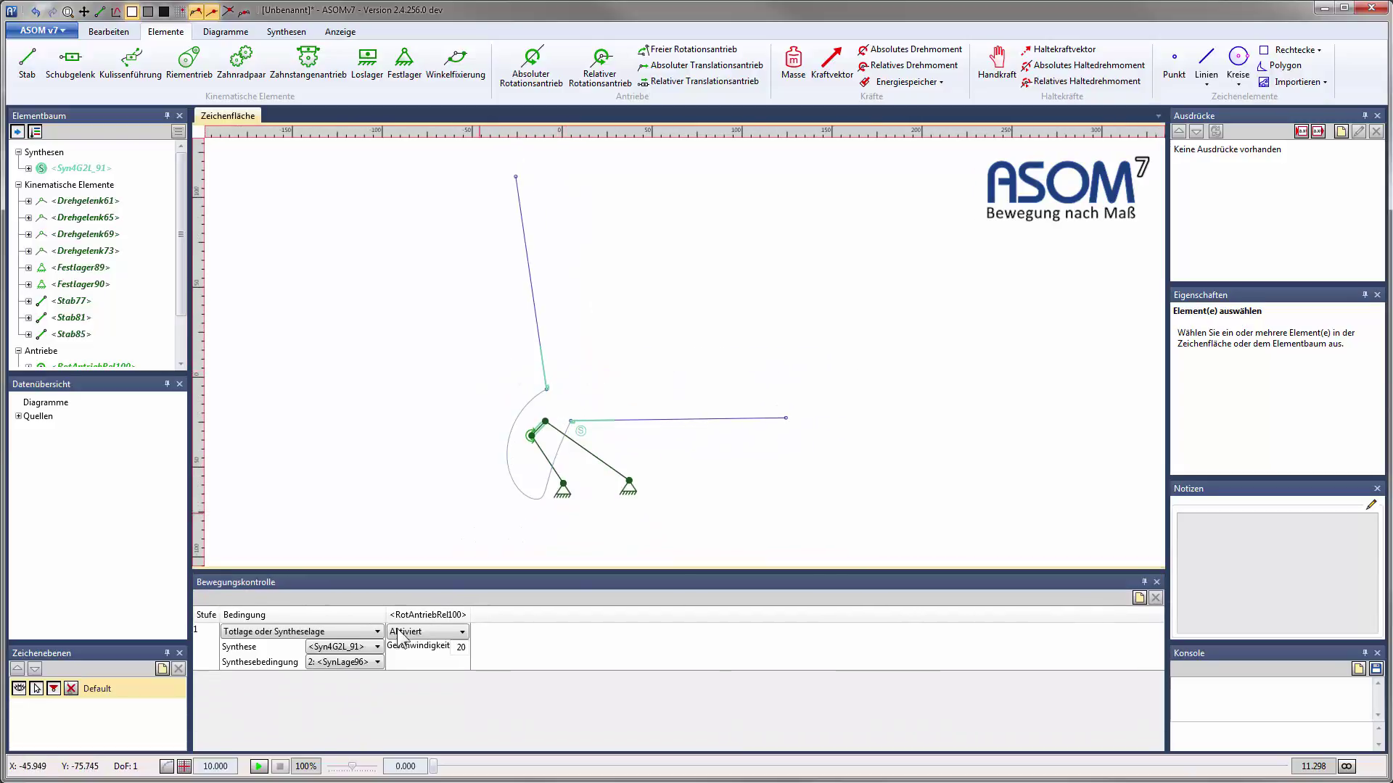
left_click(458, 648)
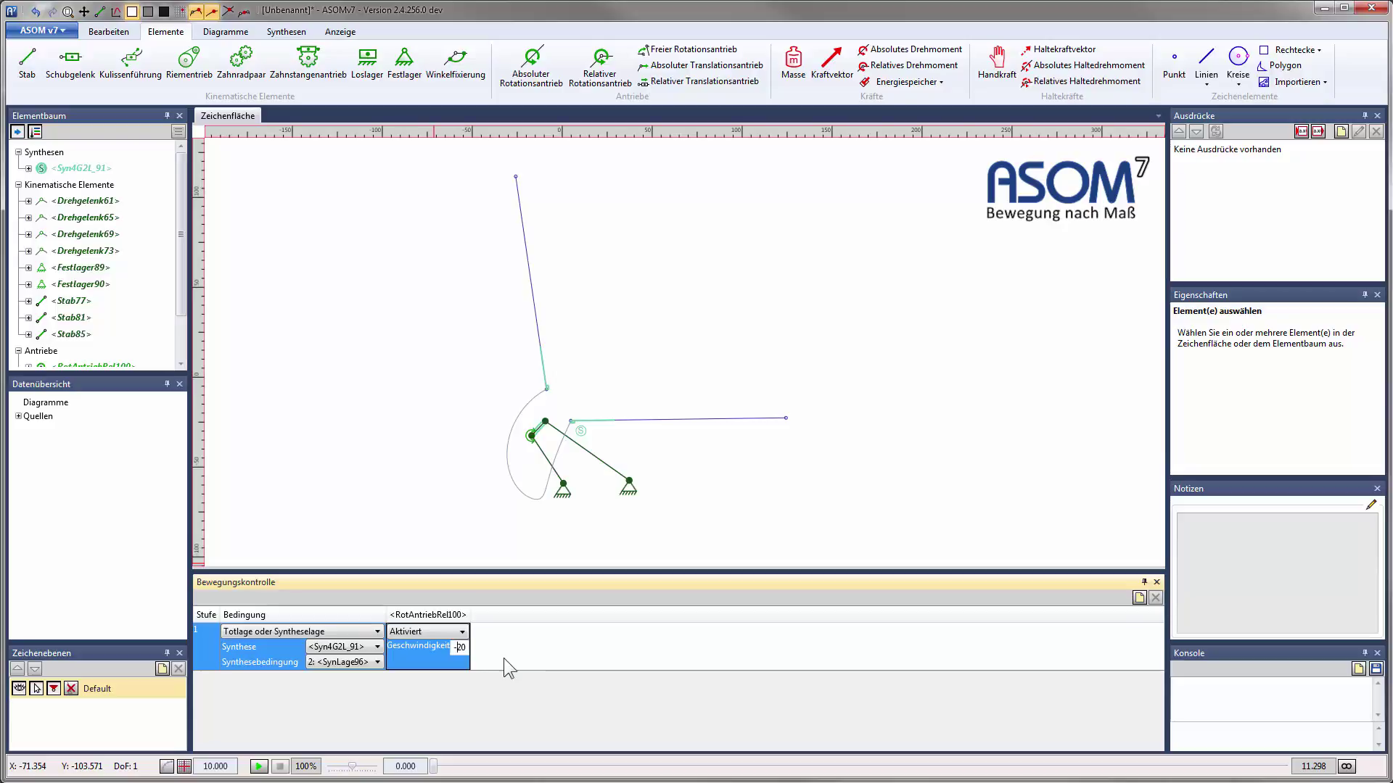
type("-")
key("Return")
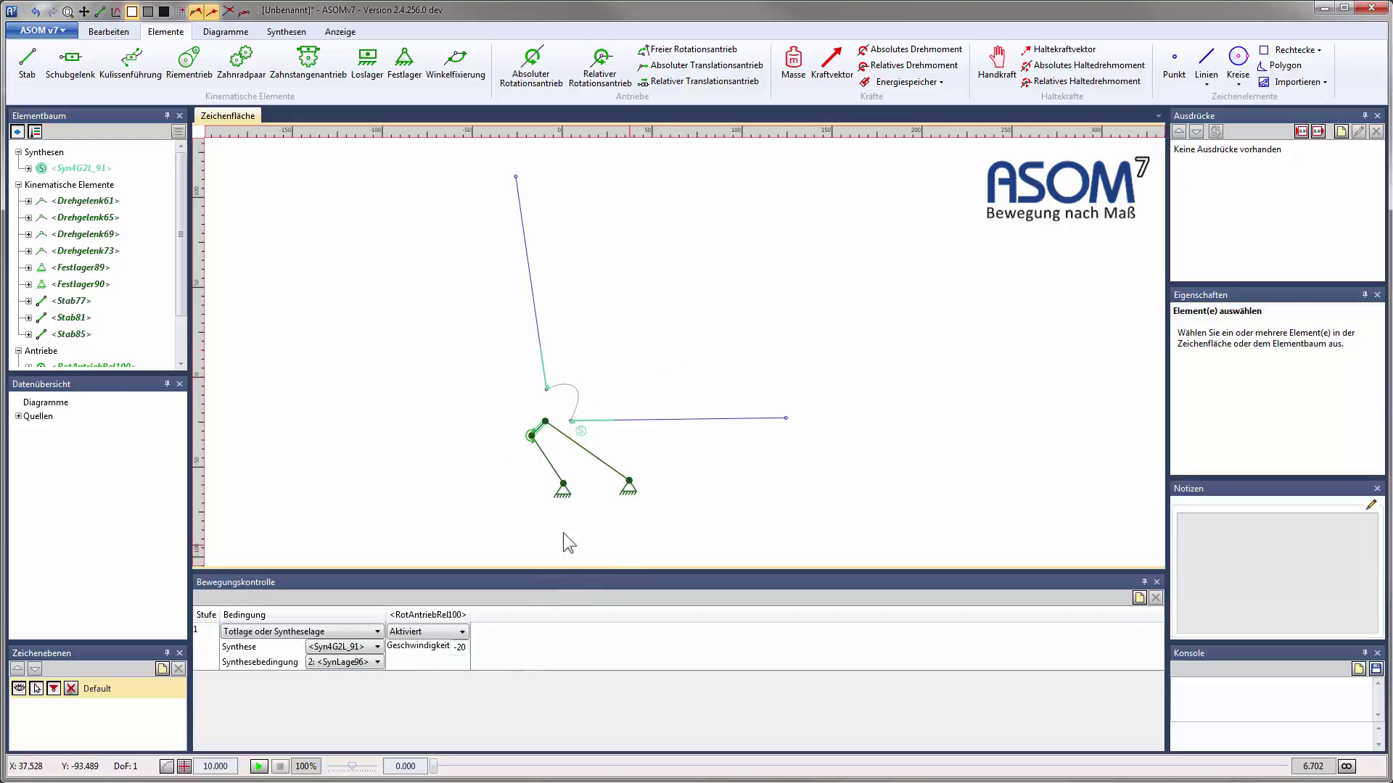
Scrub through the linkage's movement and attach the nearly horizontal line to the short coupler bar.
left_click_drag(435, 766, 1279, 781)
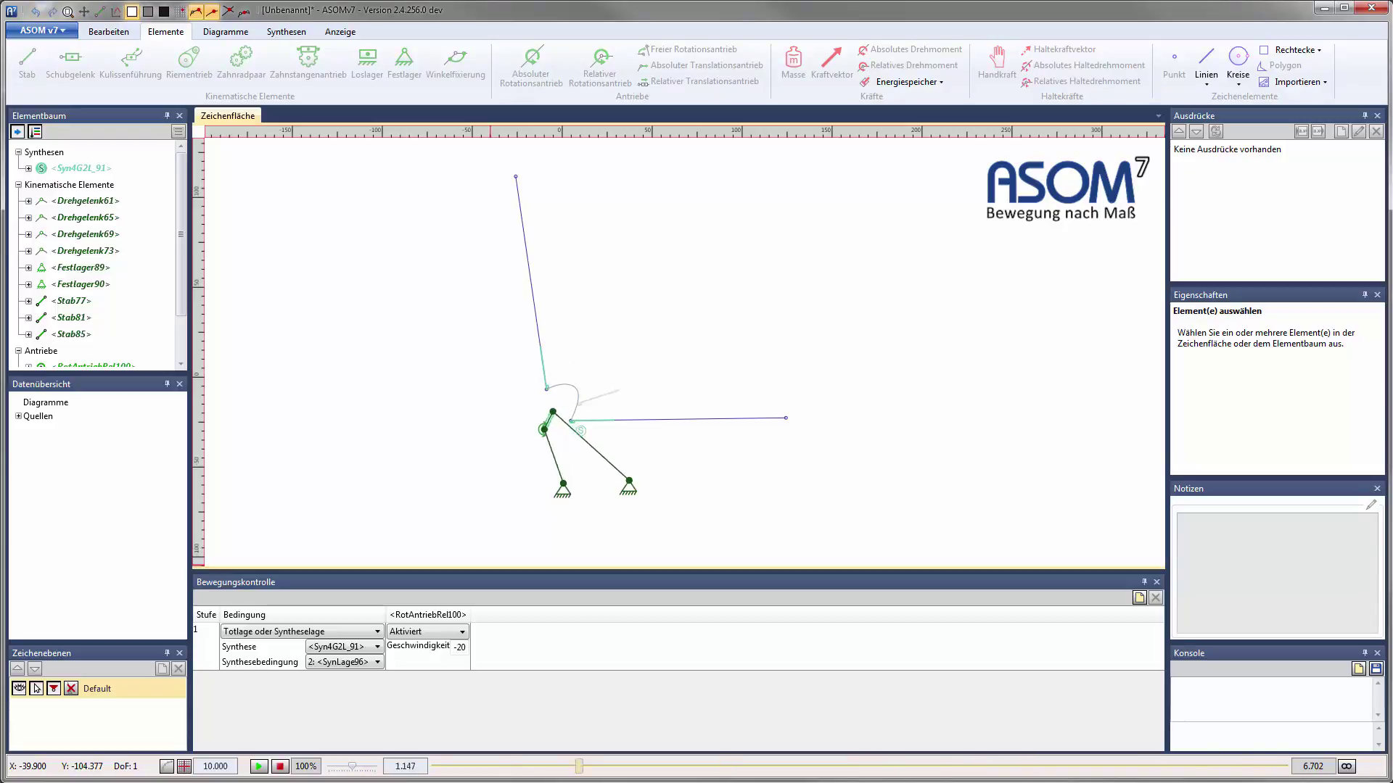
left_click(679, 419)
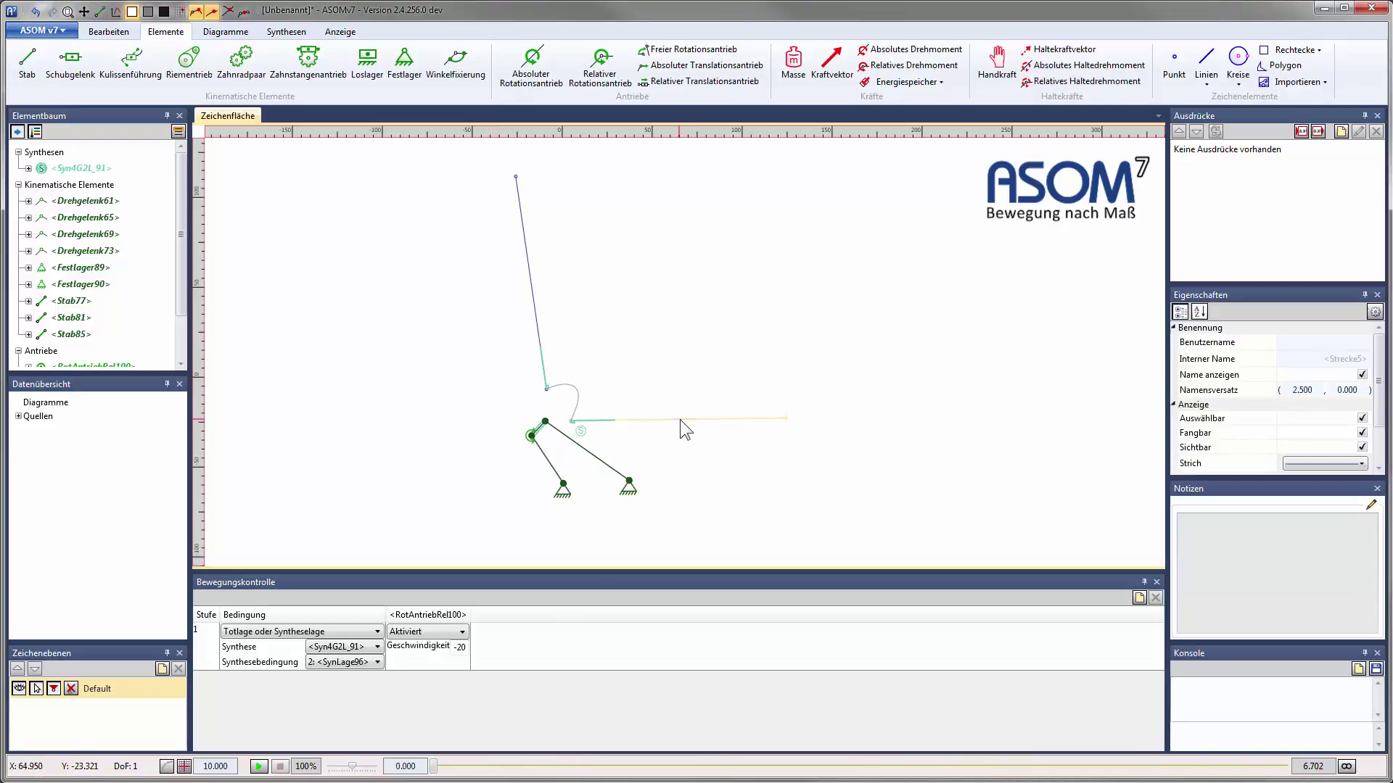
right_click(680, 419)
left_click(705, 426)
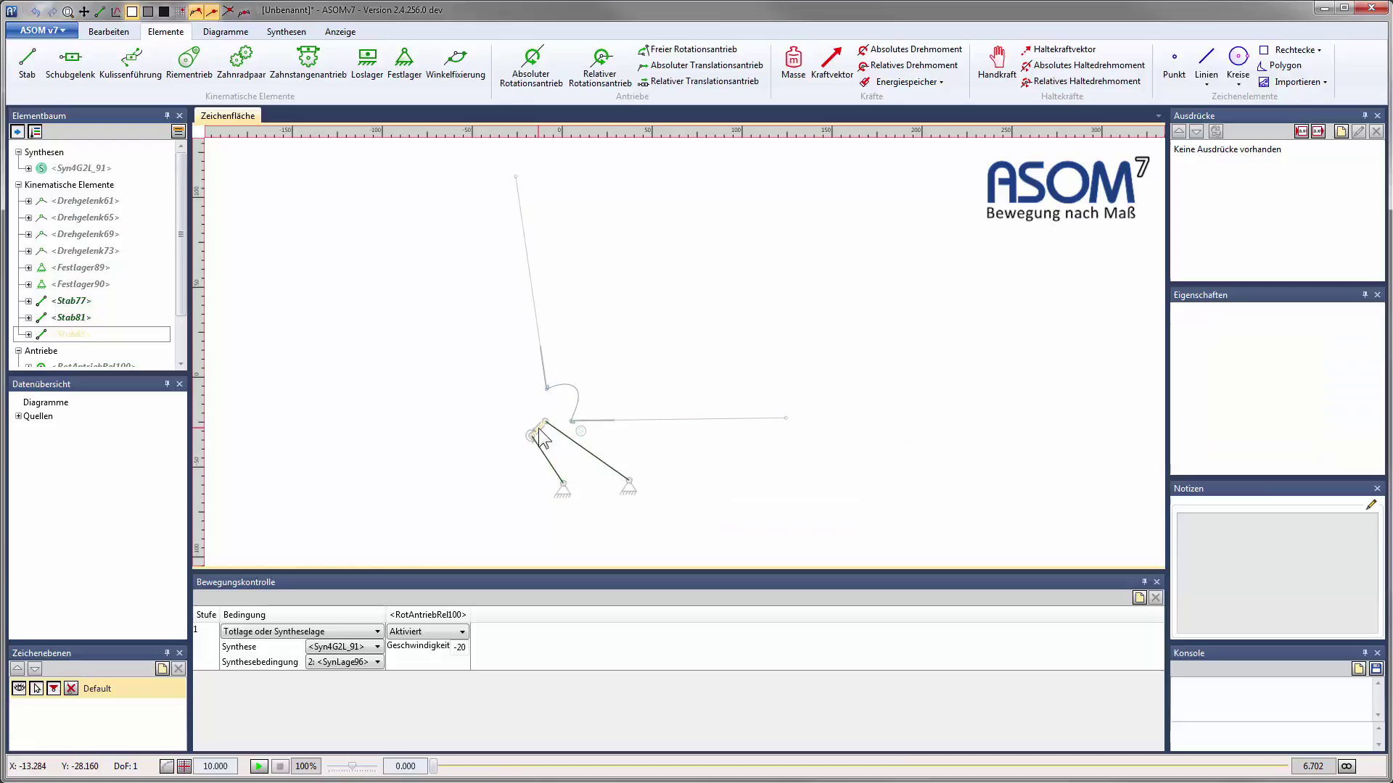
left_click(538, 429)
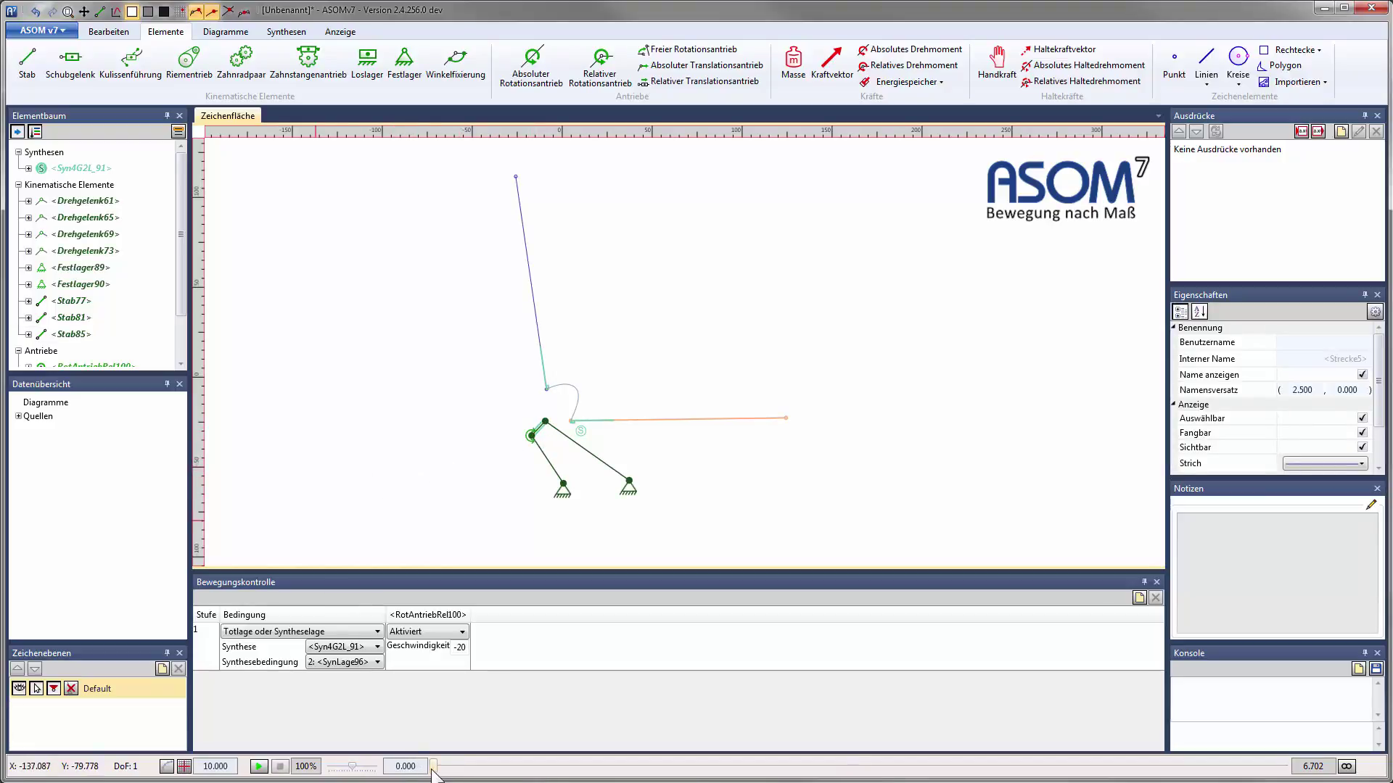
mouse_move(433, 770)
left_mouse_down()
mouse_move(1287, 780)
mouse_move(433, 780)
left_mouse_up()
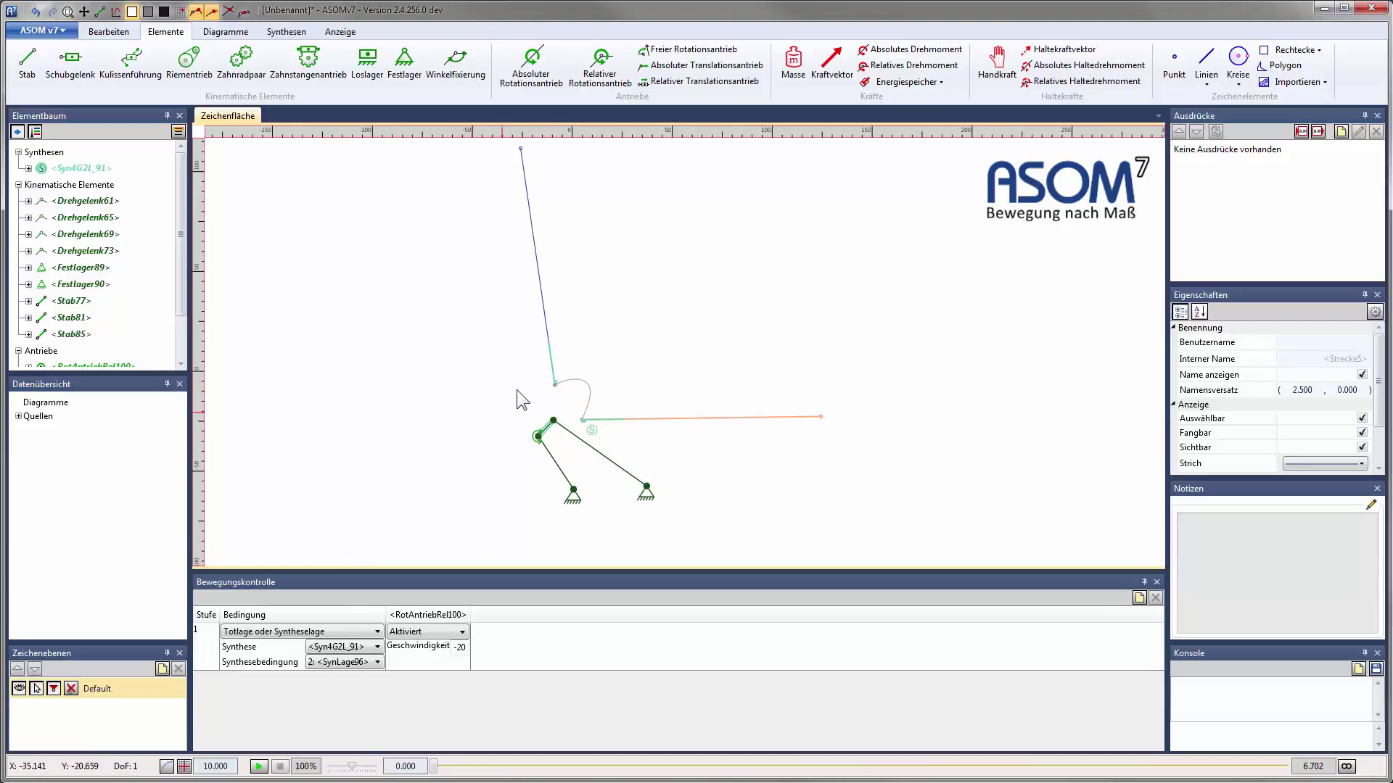
Move the second synthesis position slightly left of the upright line's lower end.
scroll(480, 394, "up", 1)
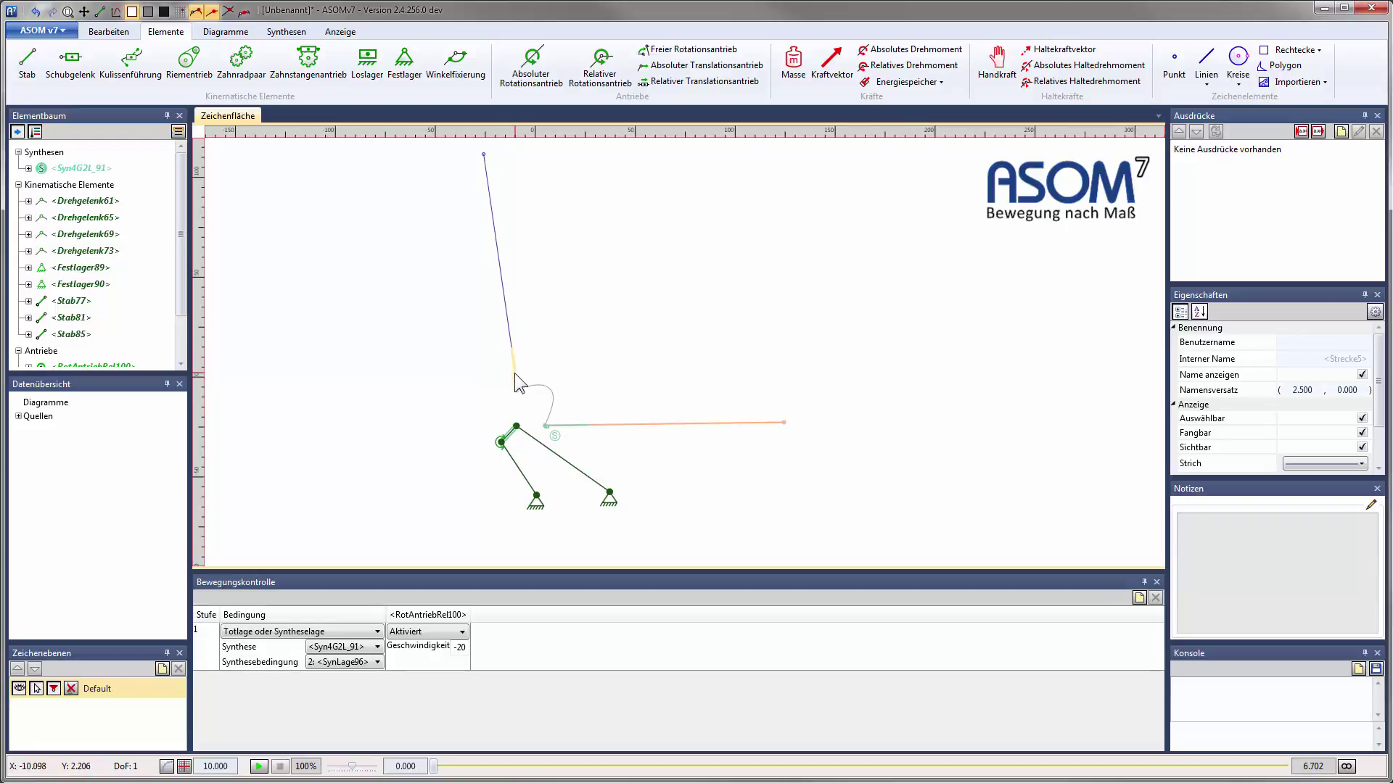
left_click(84, 11)
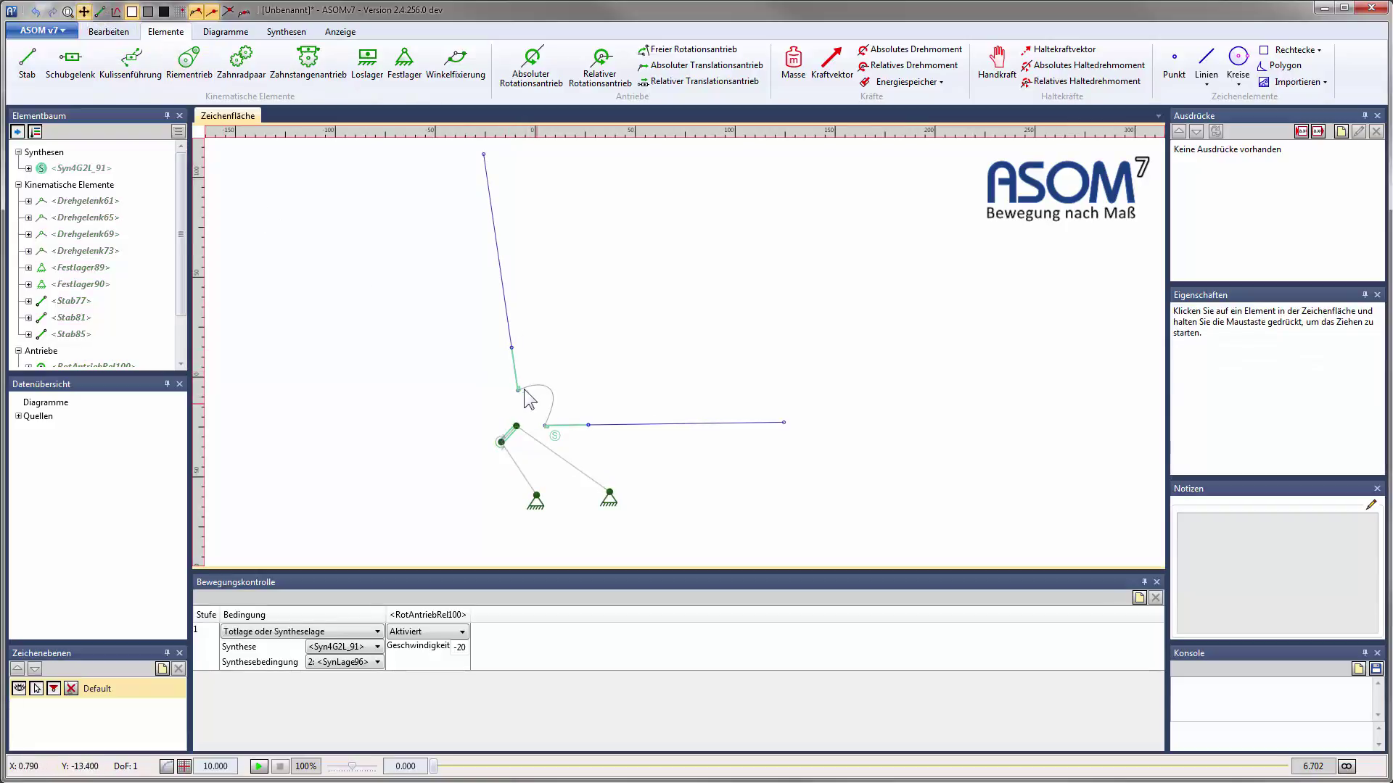
left_click_drag(515, 372, 505, 395)
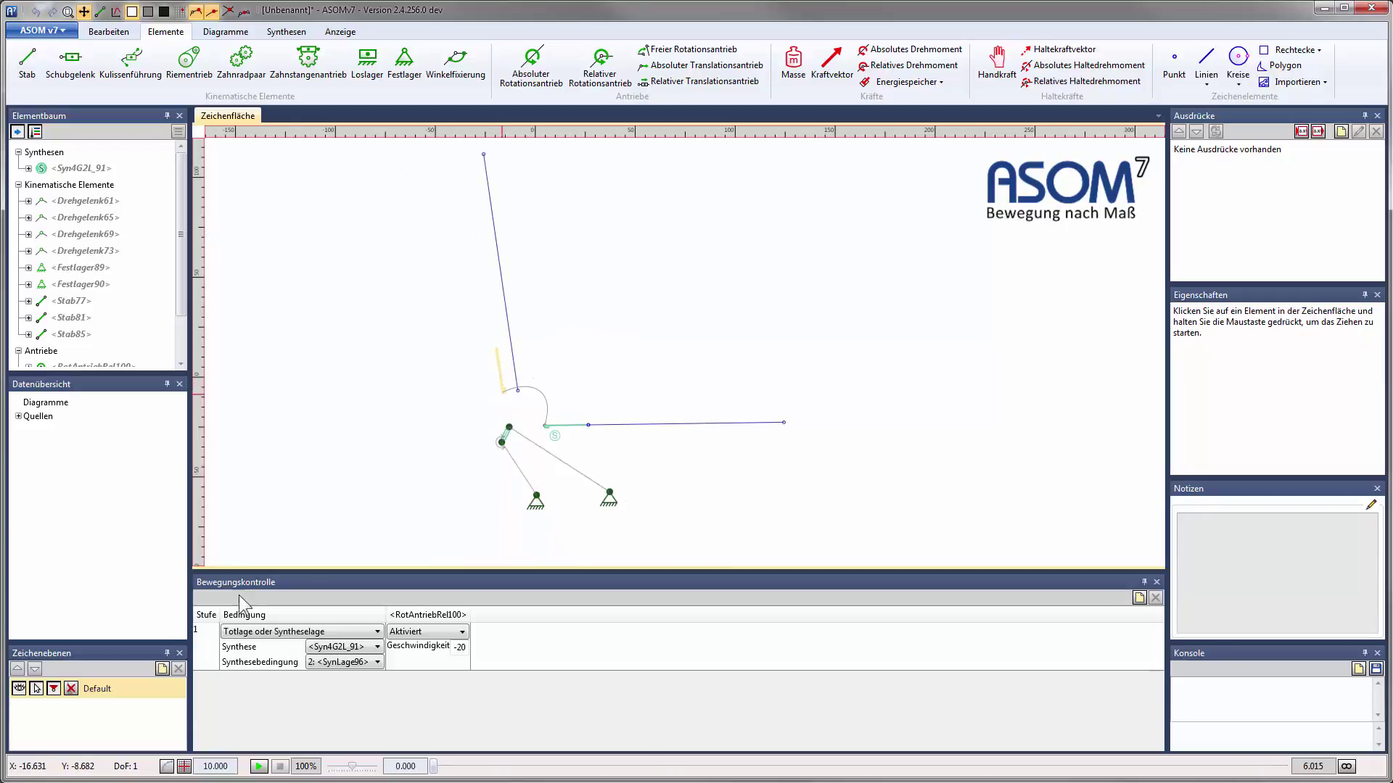
Display the end position for the Default drawing layer and tilt the second synthesis direction further to the left.
left_click(72, 689)
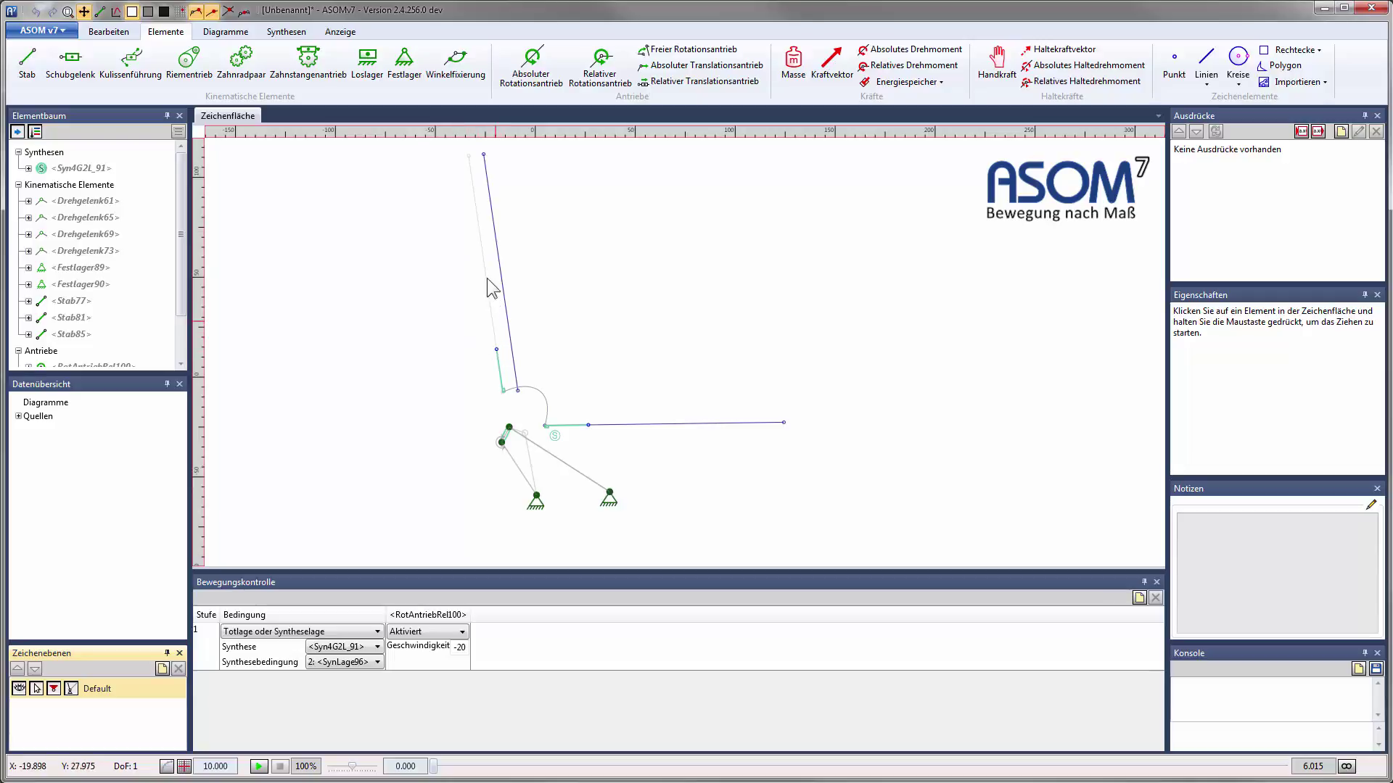
left_click_drag(434, 767, 377, 756)
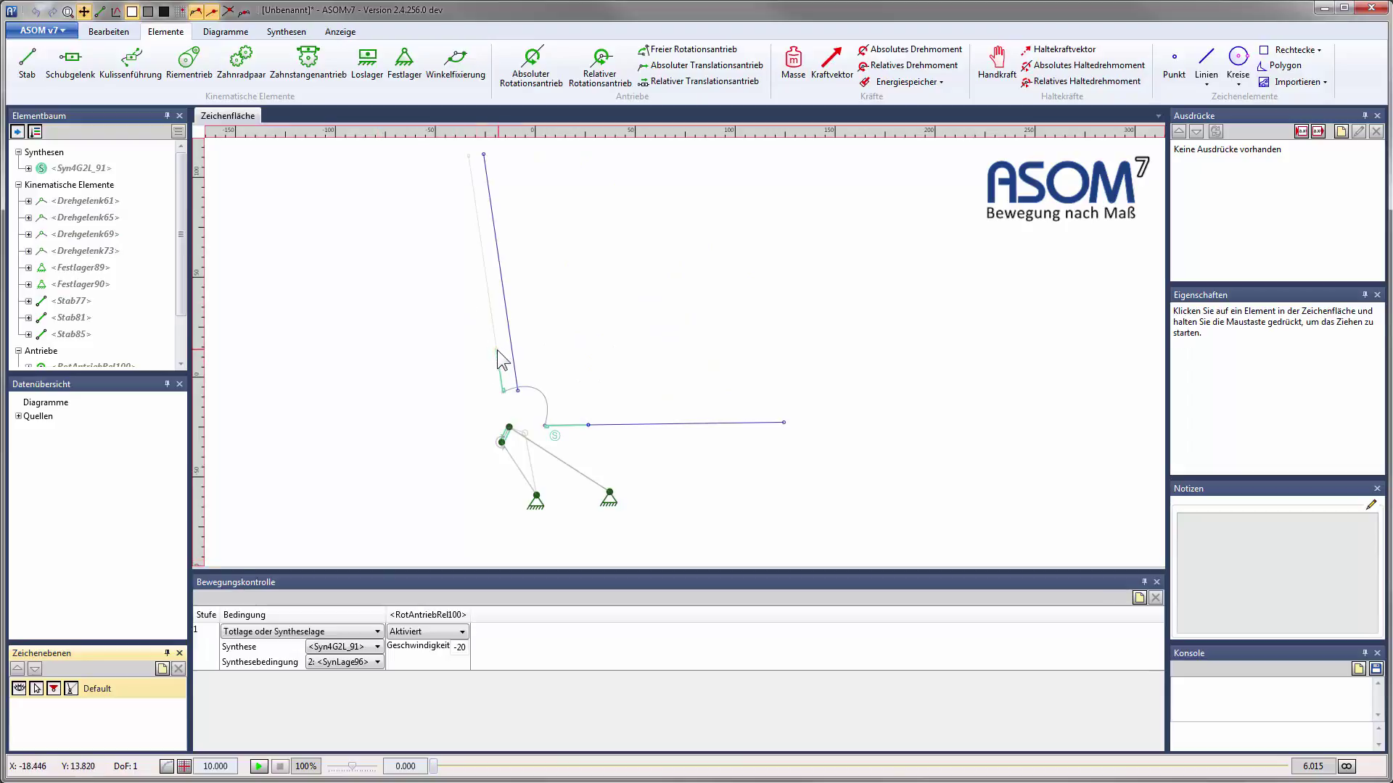
left_click_drag(501, 350, 489, 361)
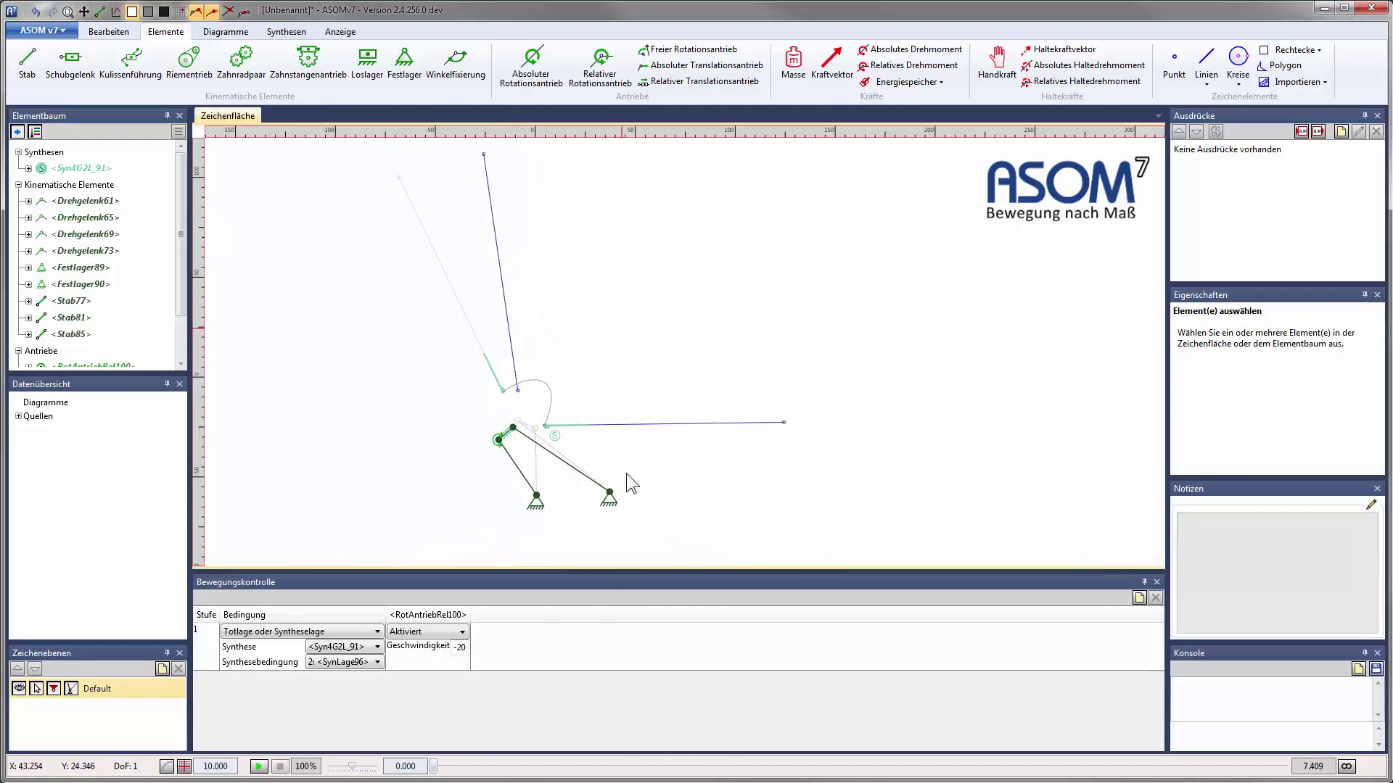
mouse_move(435, 768)
left_mouse_down()
mouse_move(1286, 768)
mouse_move(433, 768)
left_mouse_up()
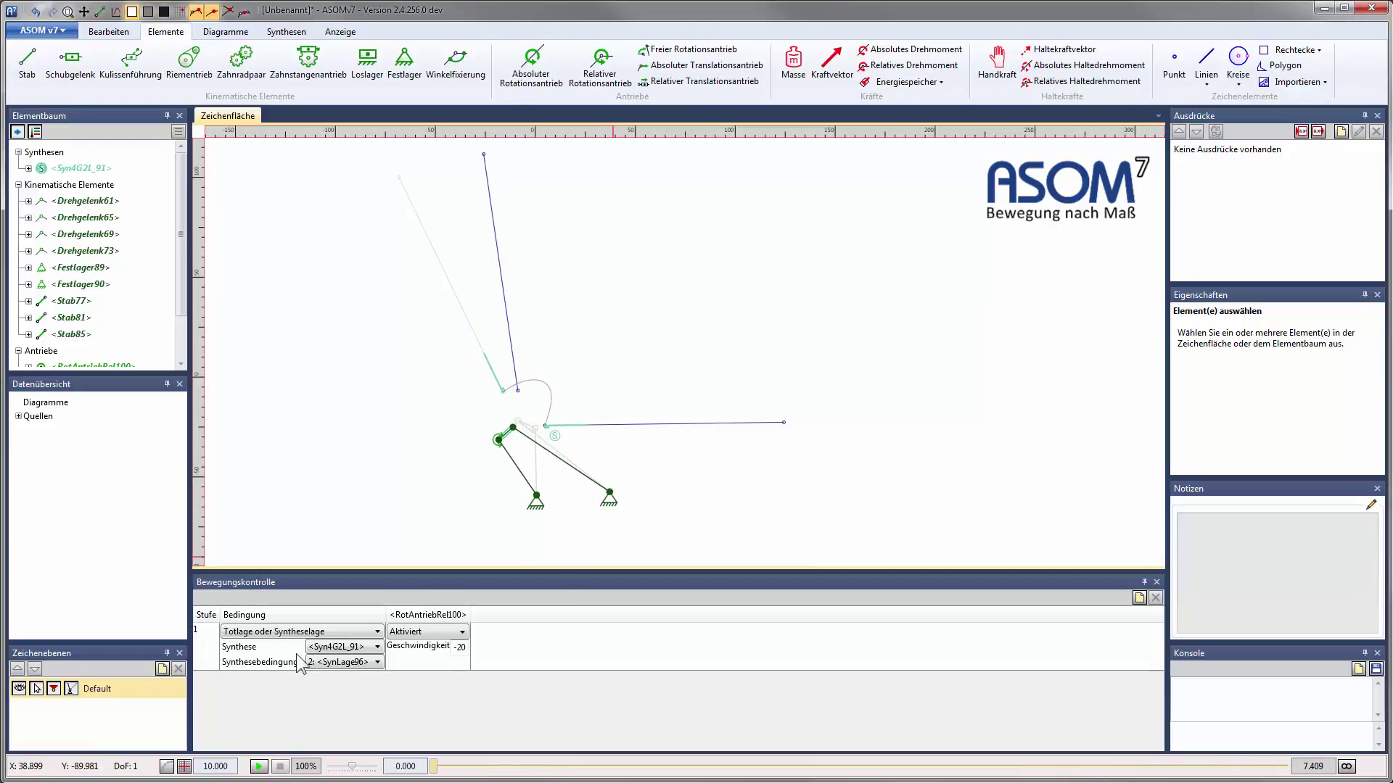
Open the extended properties of the four-bar synthesis to examine its joint adjustment order.
left_click(110, 170)
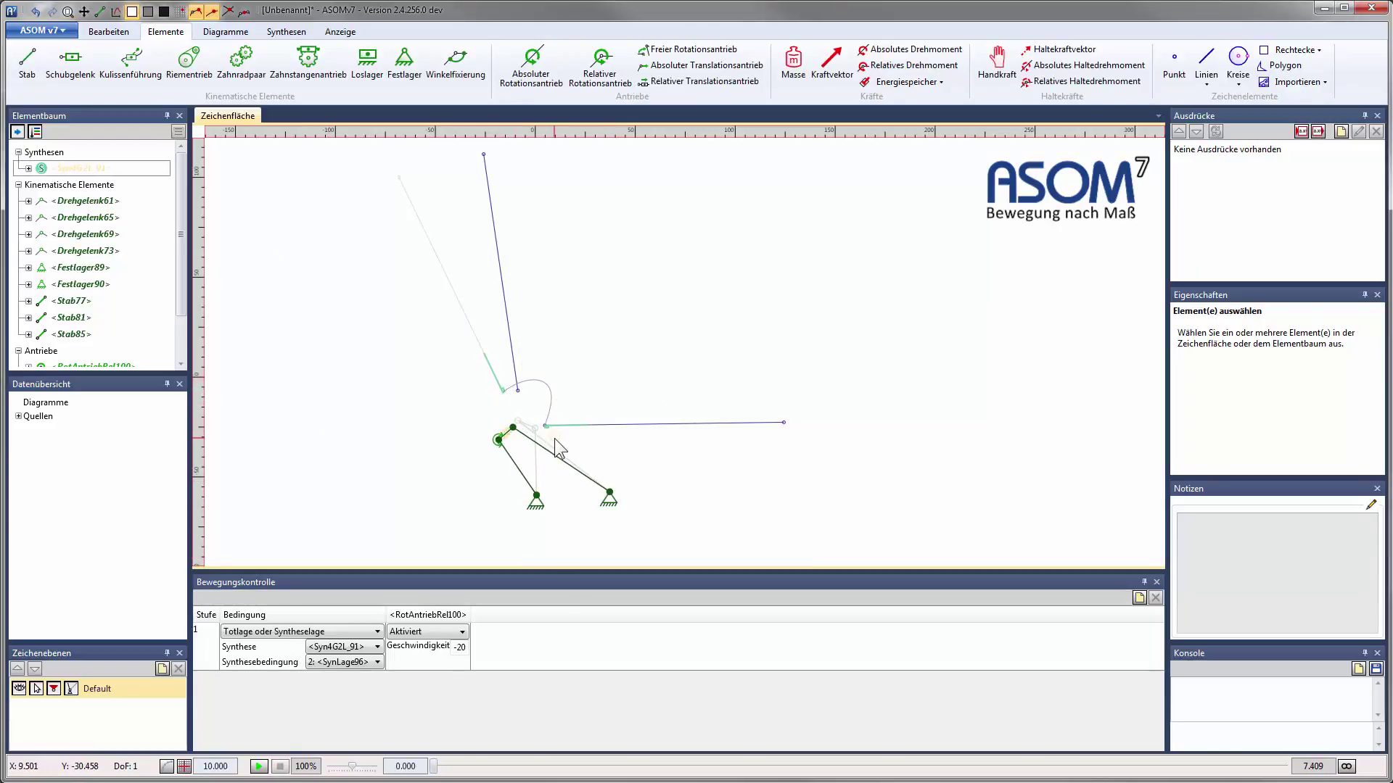
right_click(110, 168)
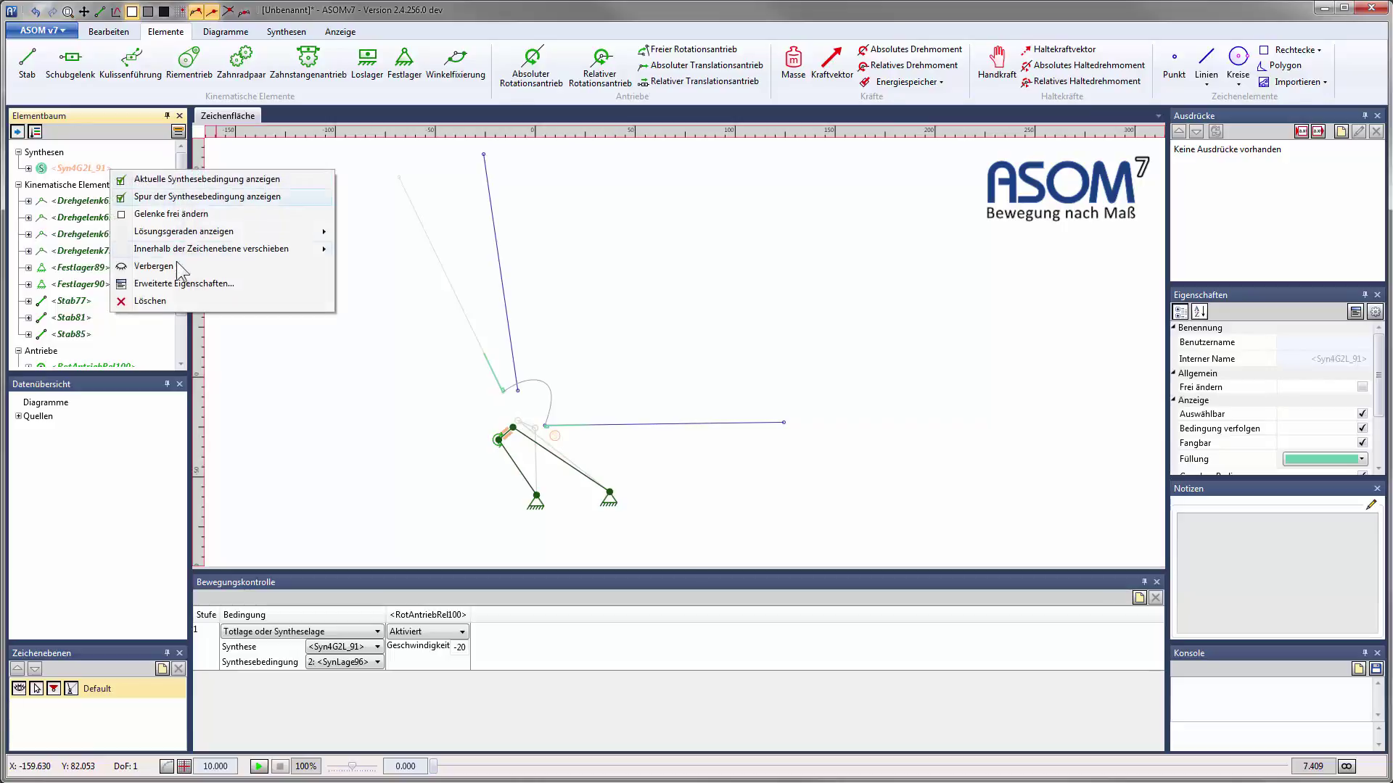
left_click(177, 285)
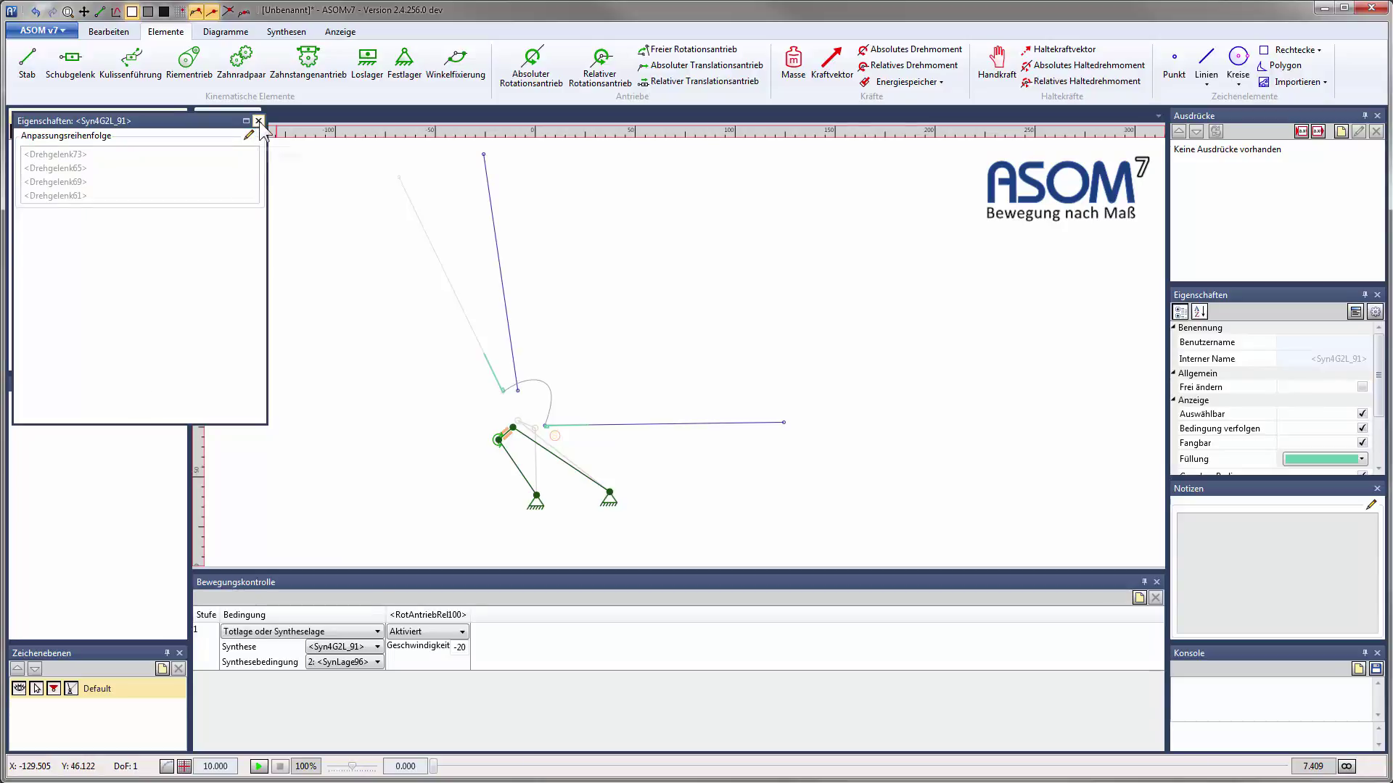
Shift the second synthesis position slightly down and to the right, near the upright line's lower end.
left_click(721, 382)
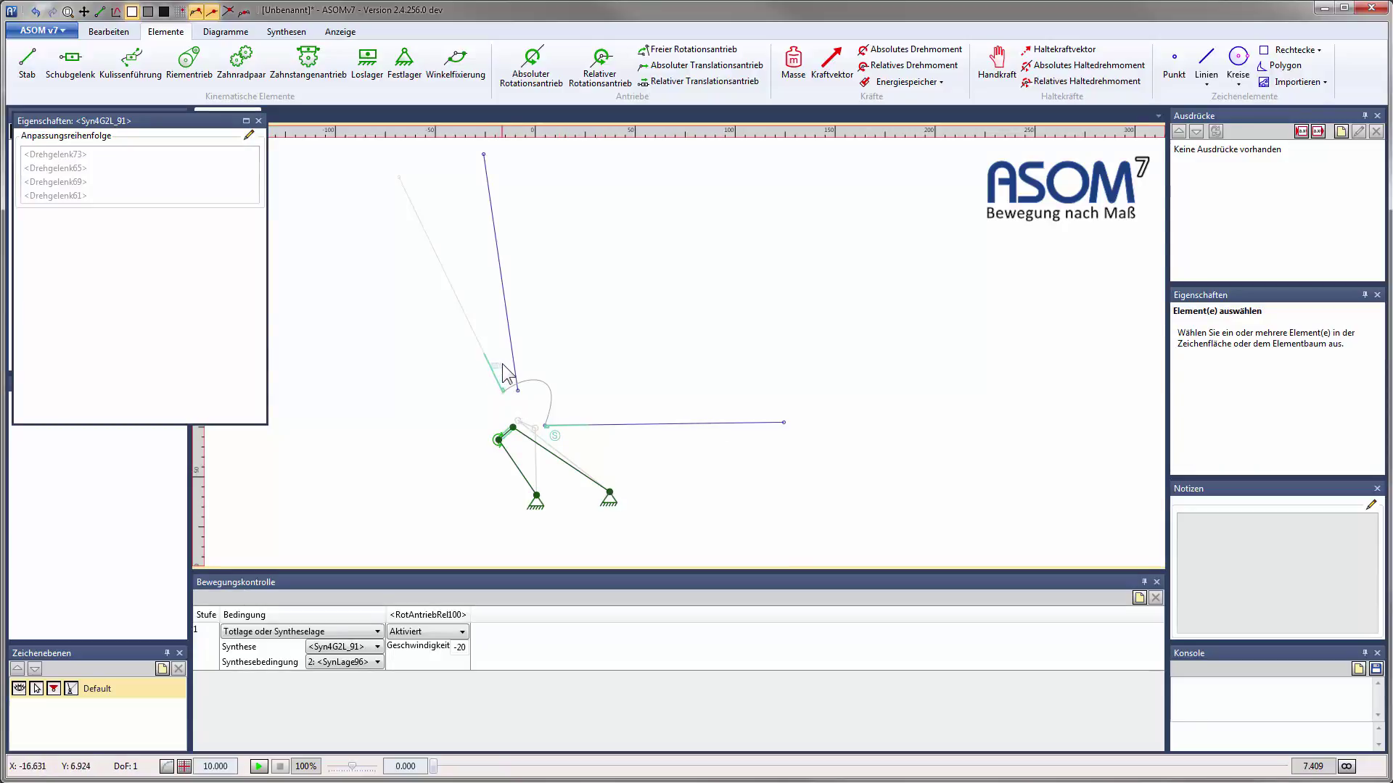
left_click(84, 11)
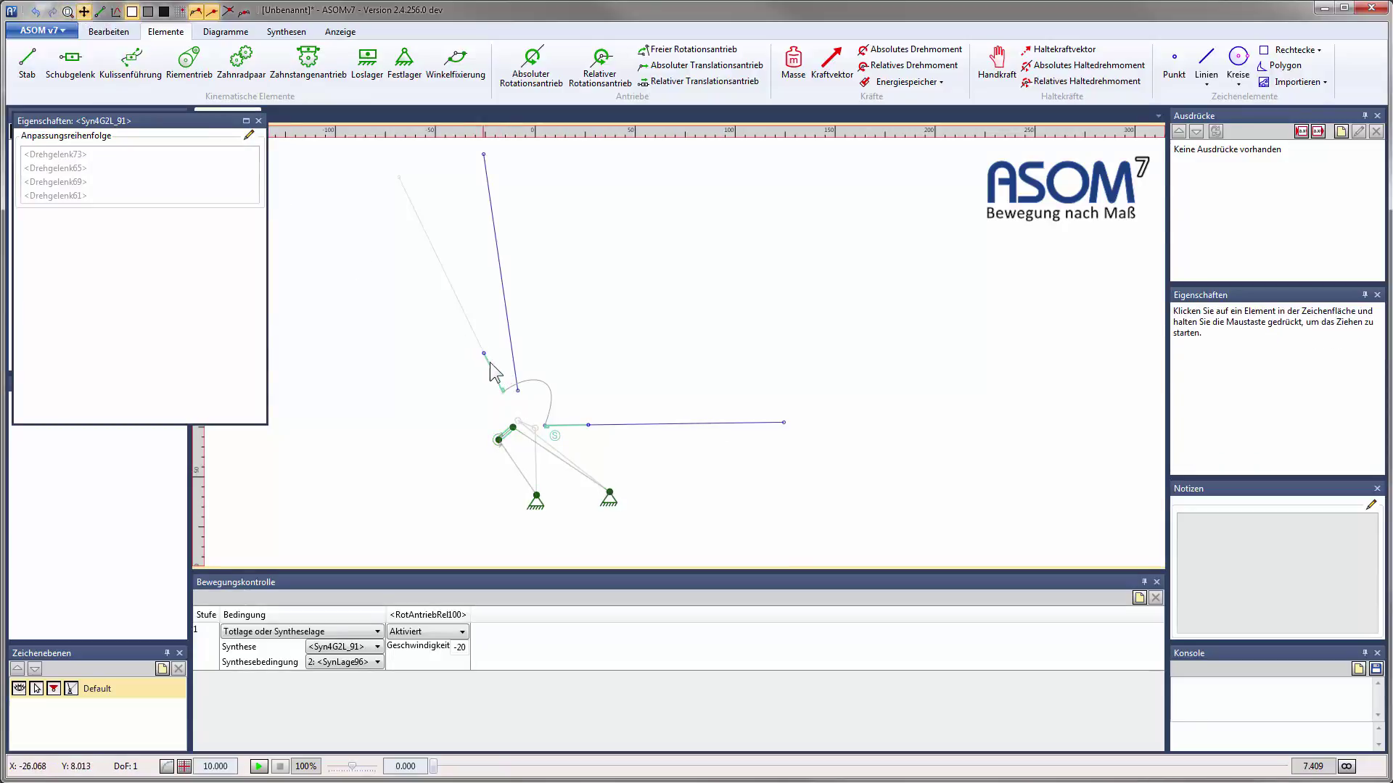
left_click_drag(504, 392, 506, 393)
key("Escape")
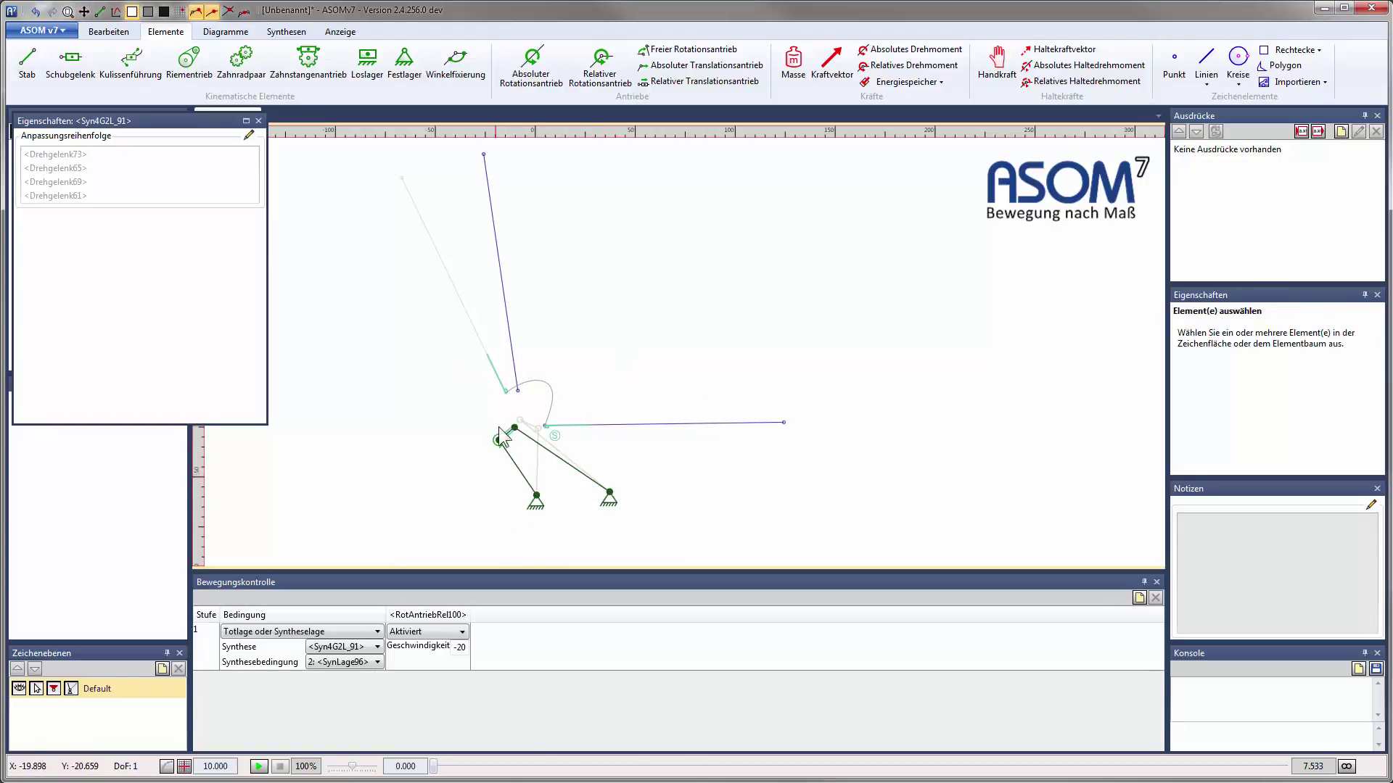
Name the left fixed pivot joint A0.
left_click(536, 498)
left_click(1329, 341)
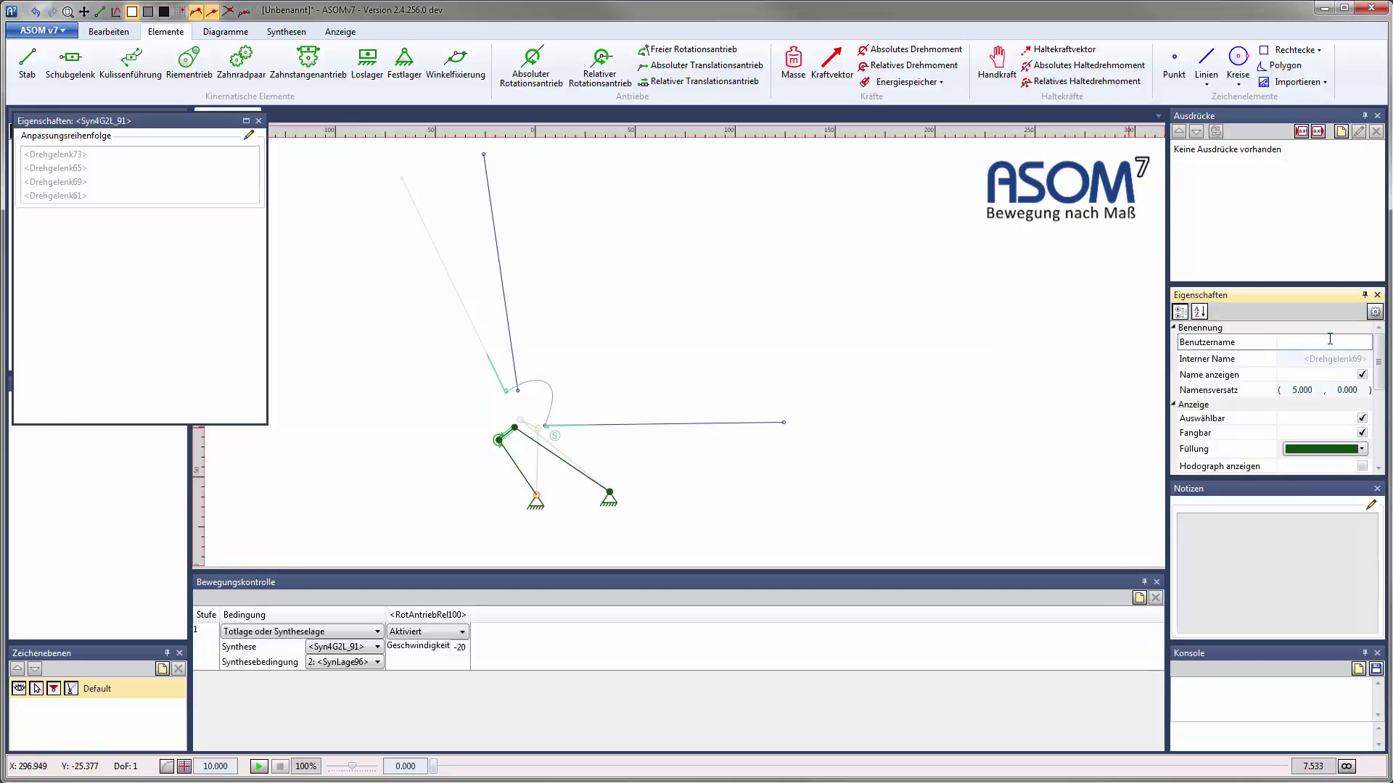
type("A0")
key("Return")
left_click(755, 482)
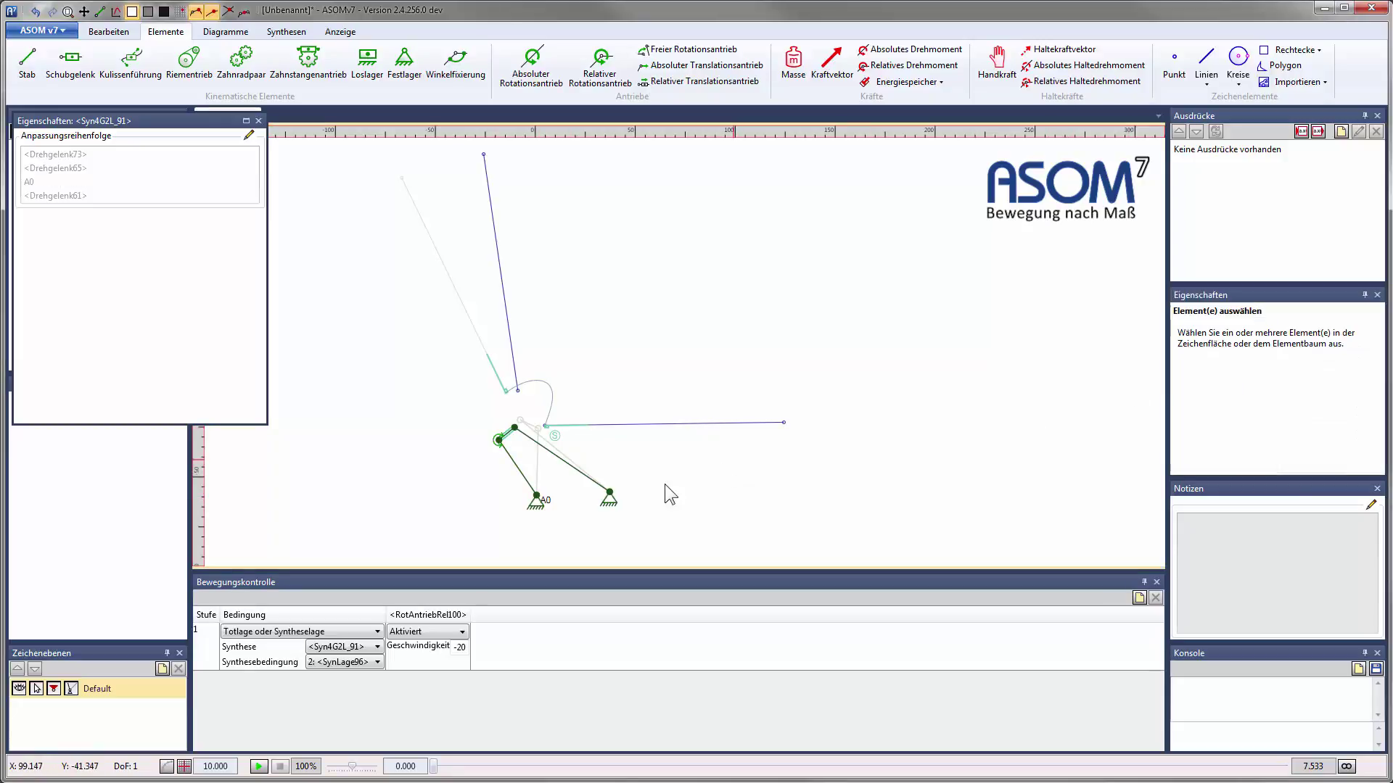
Name the right fixed pivot joint B0.
left_click(610, 495)
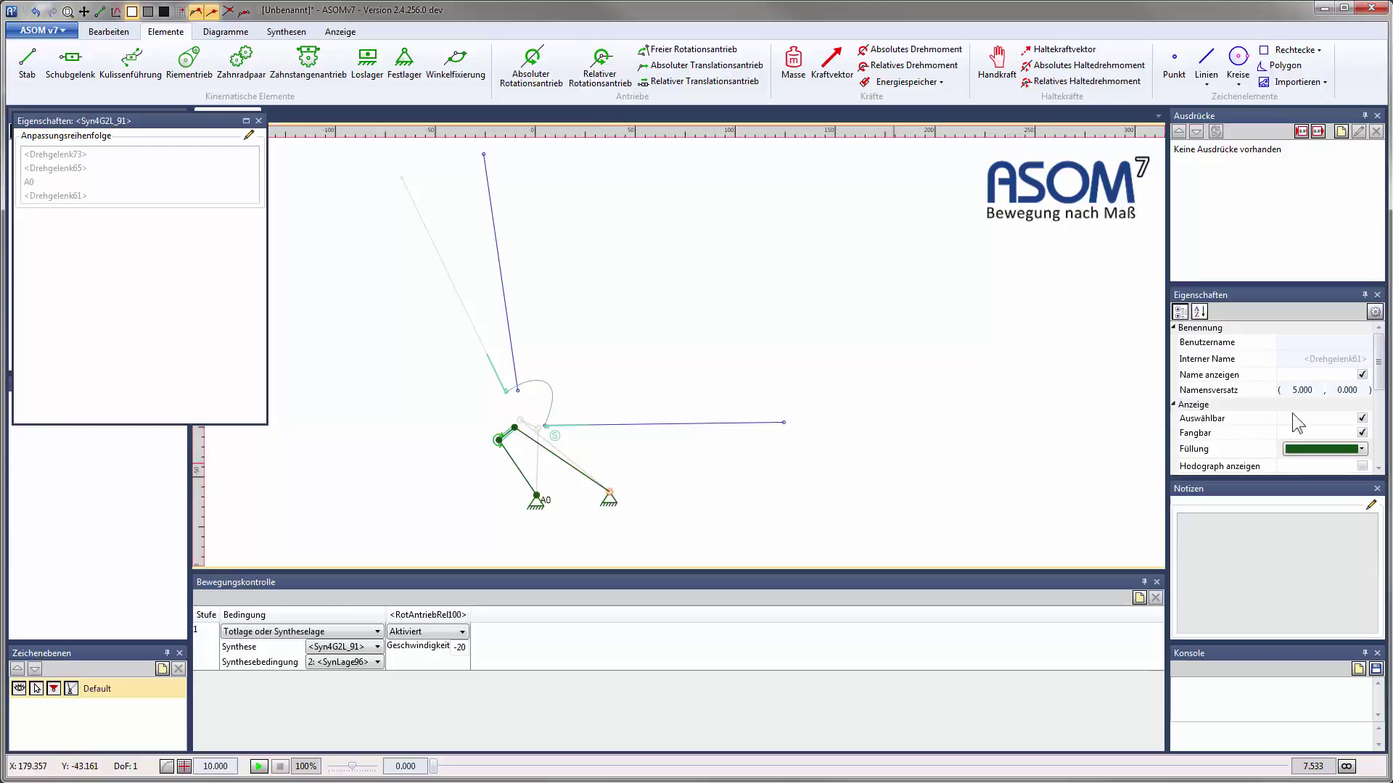
left_click(1356, 341)
type("B0")
key("Return")
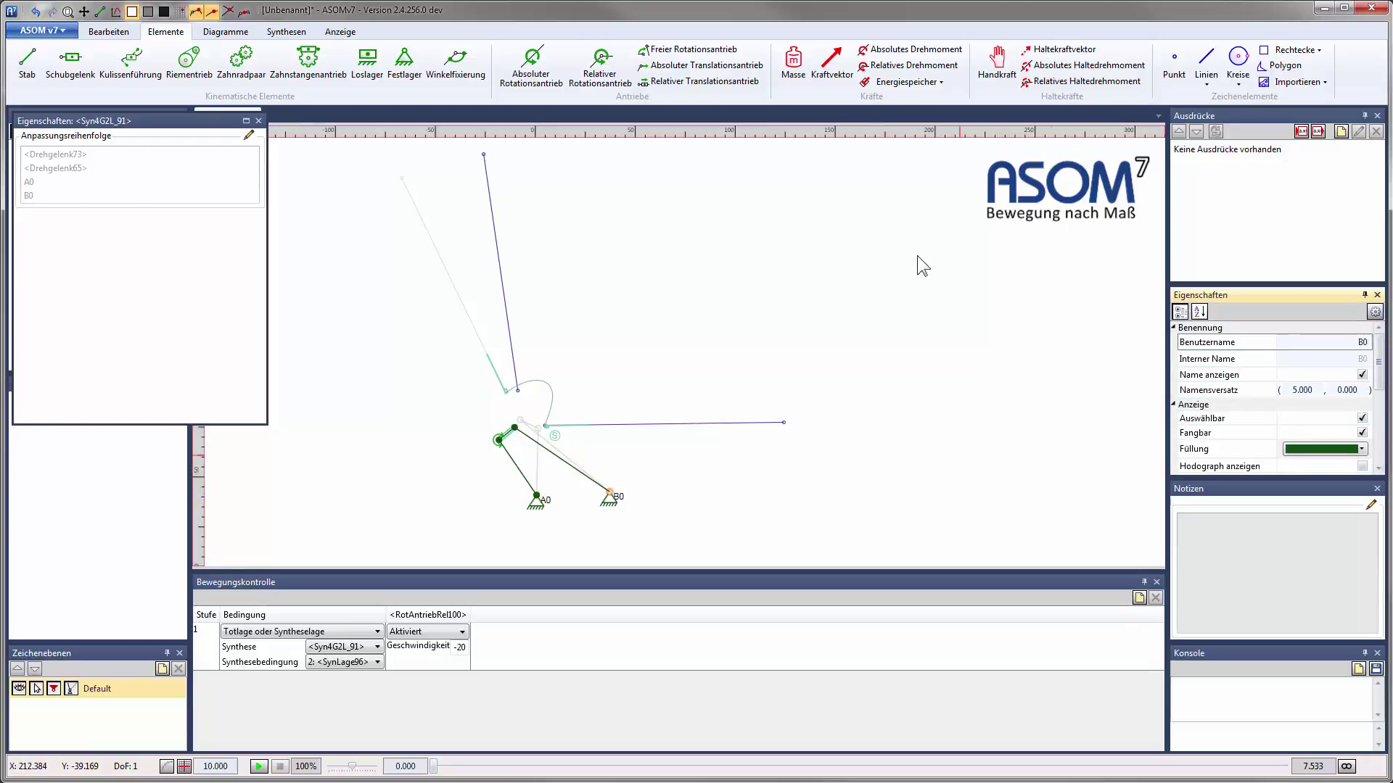
Move A0 and B0 to the first two places in the synthesis adjustment order and accept the new order.
left_click(249, 135)
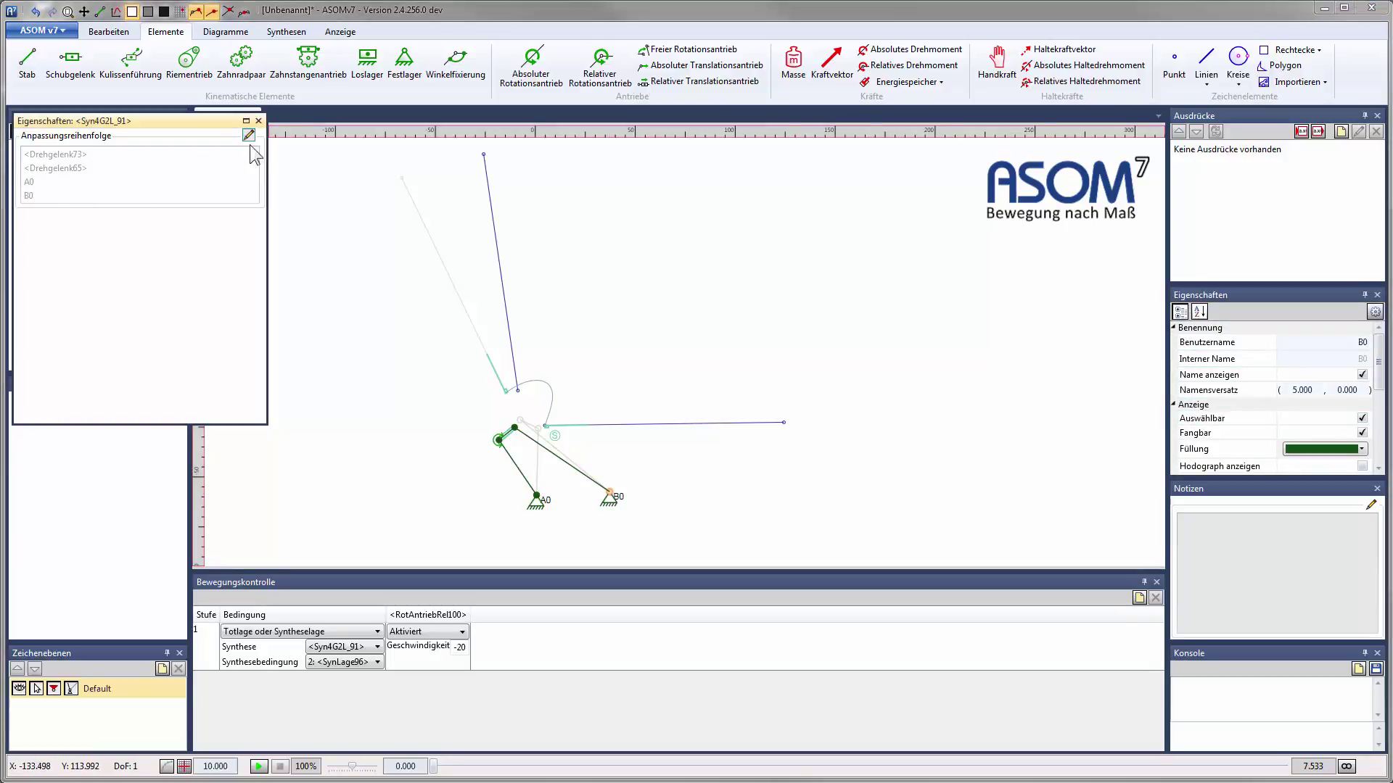
left_click(33, 211)
left_click(31, 198)
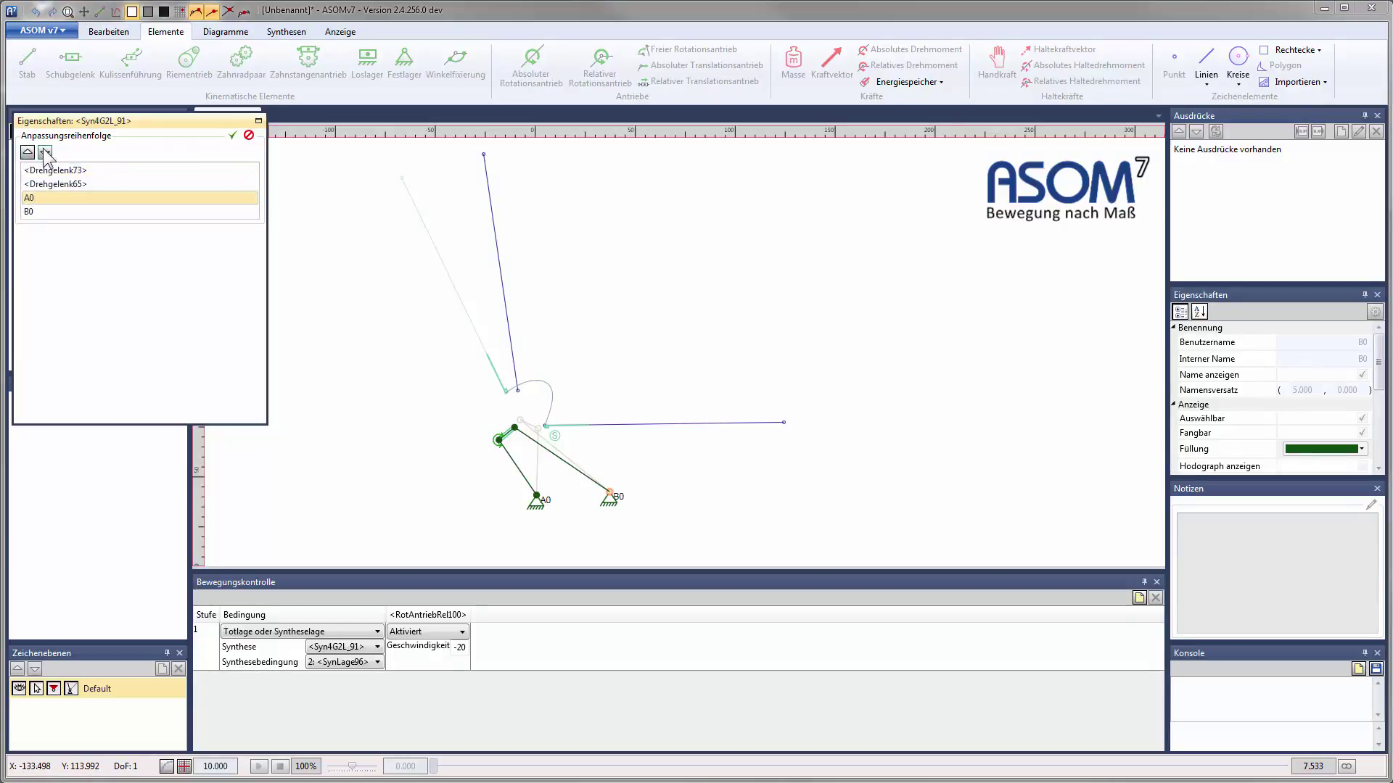
left_click(28, 152)
left_click(27, 151)
left_click(33, 212)
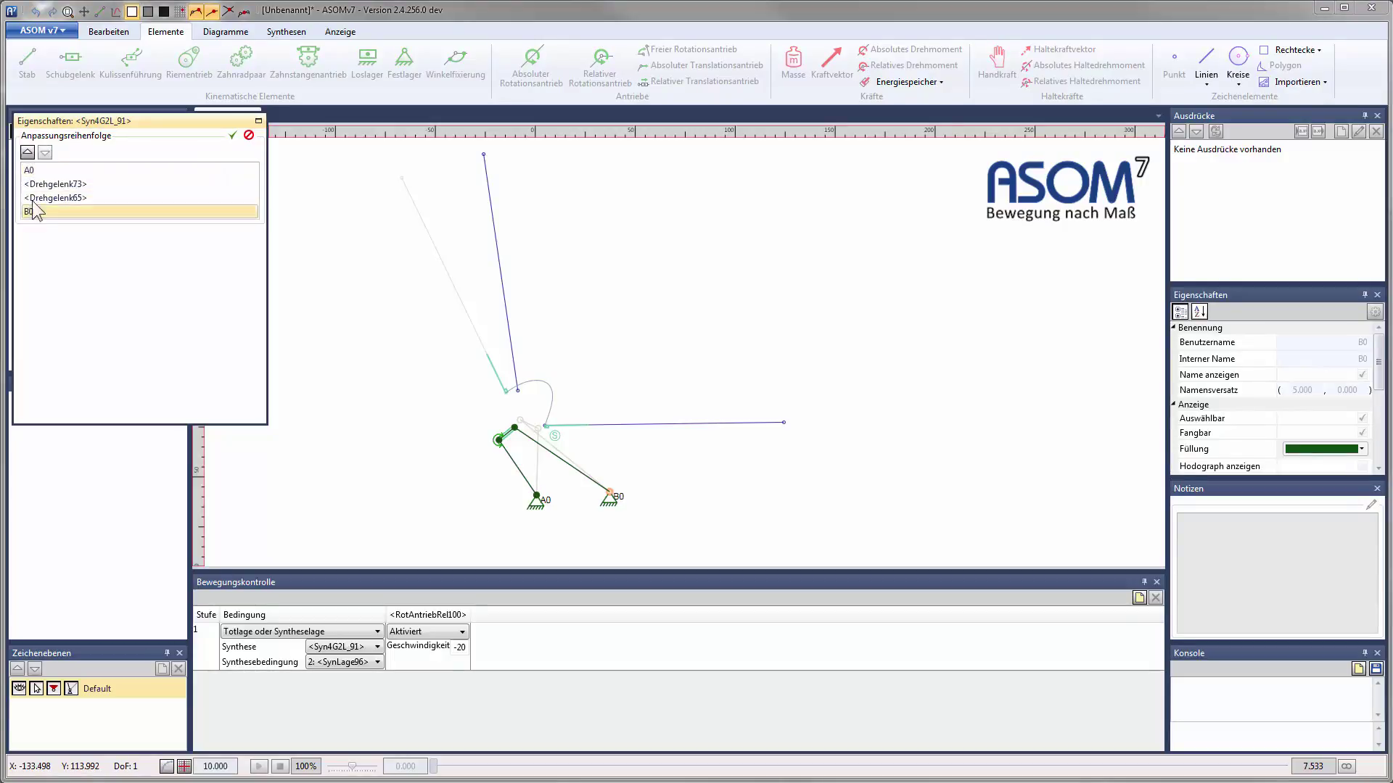
left_click(27, 151)
left_click(28, 152)
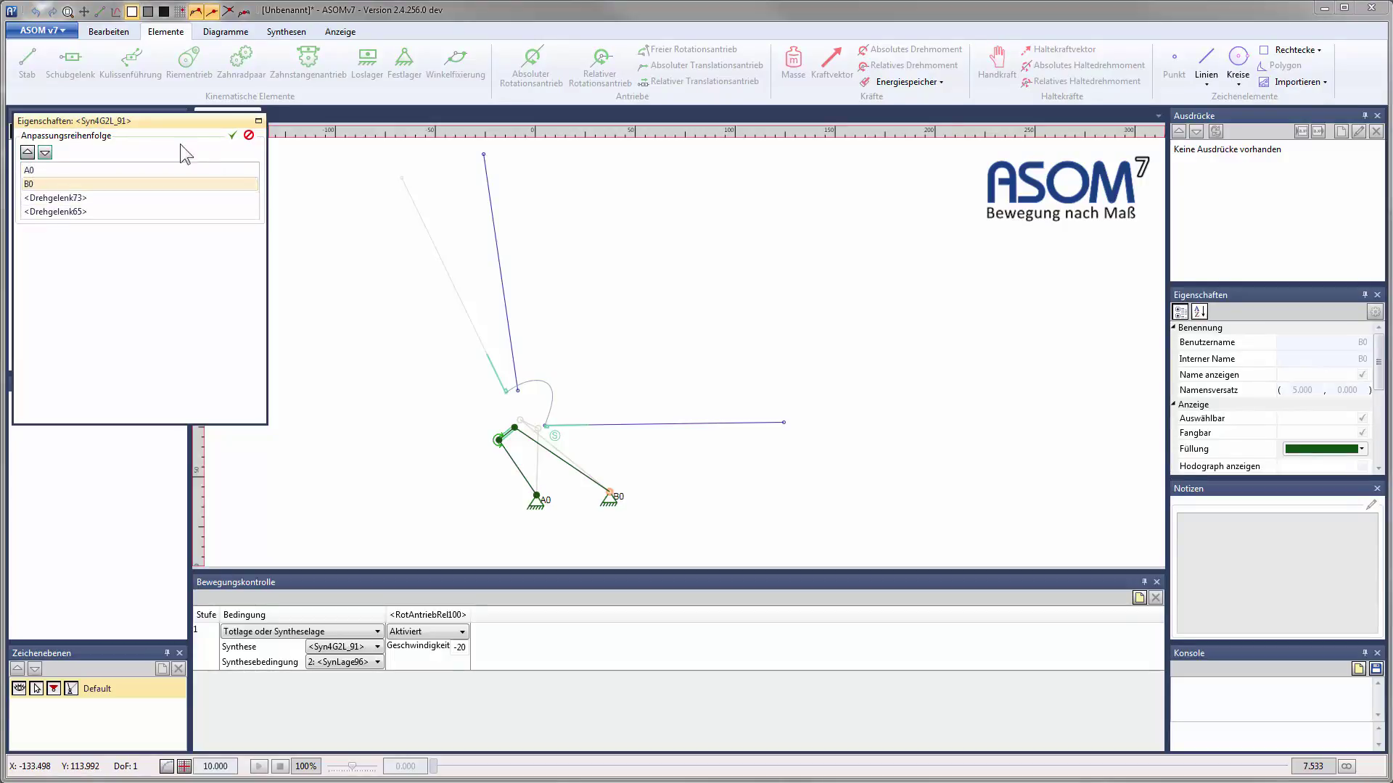
left_click(232, 135)
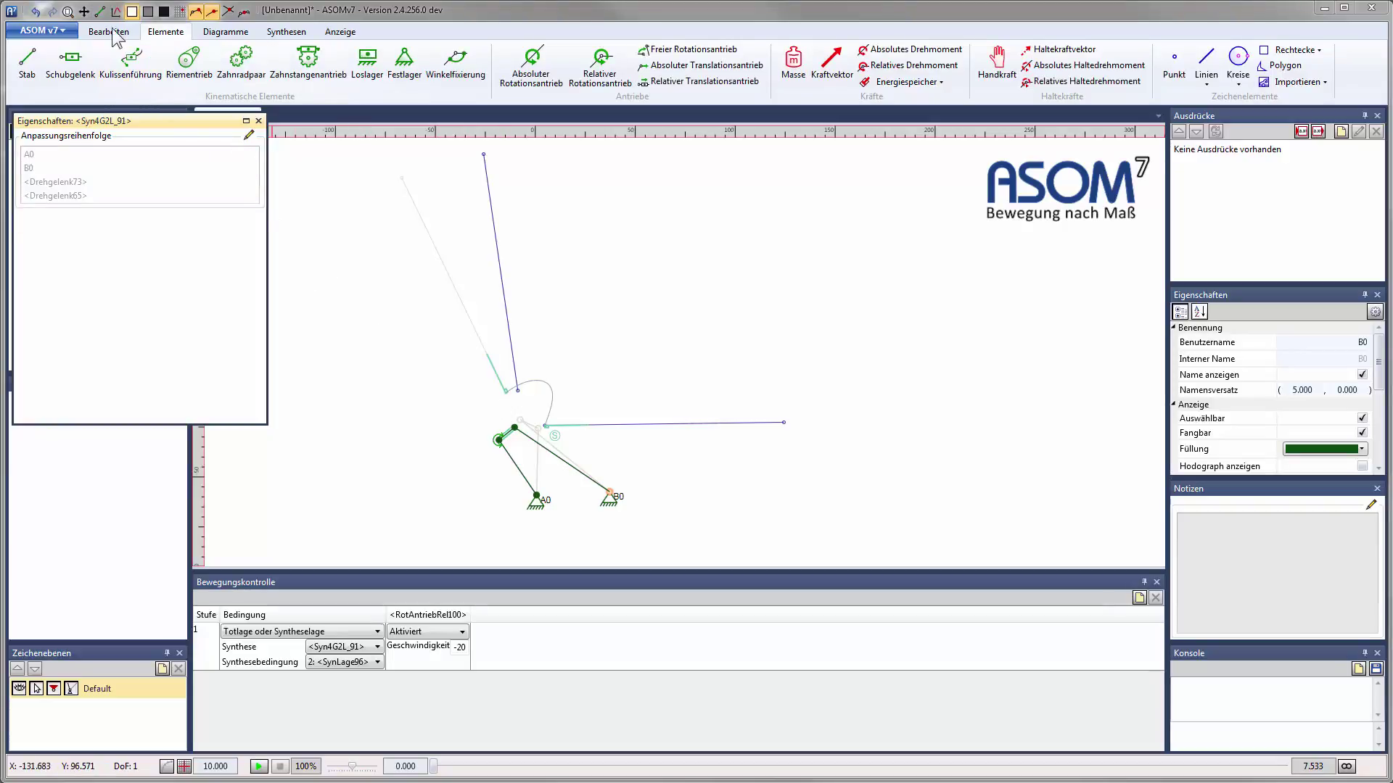
Move the second synthesis position onto the upright line's lower end, align its direction with that line, and close the extended properties.
left_click(84, 11)
left_click_drag(496, 376, 508, 396)
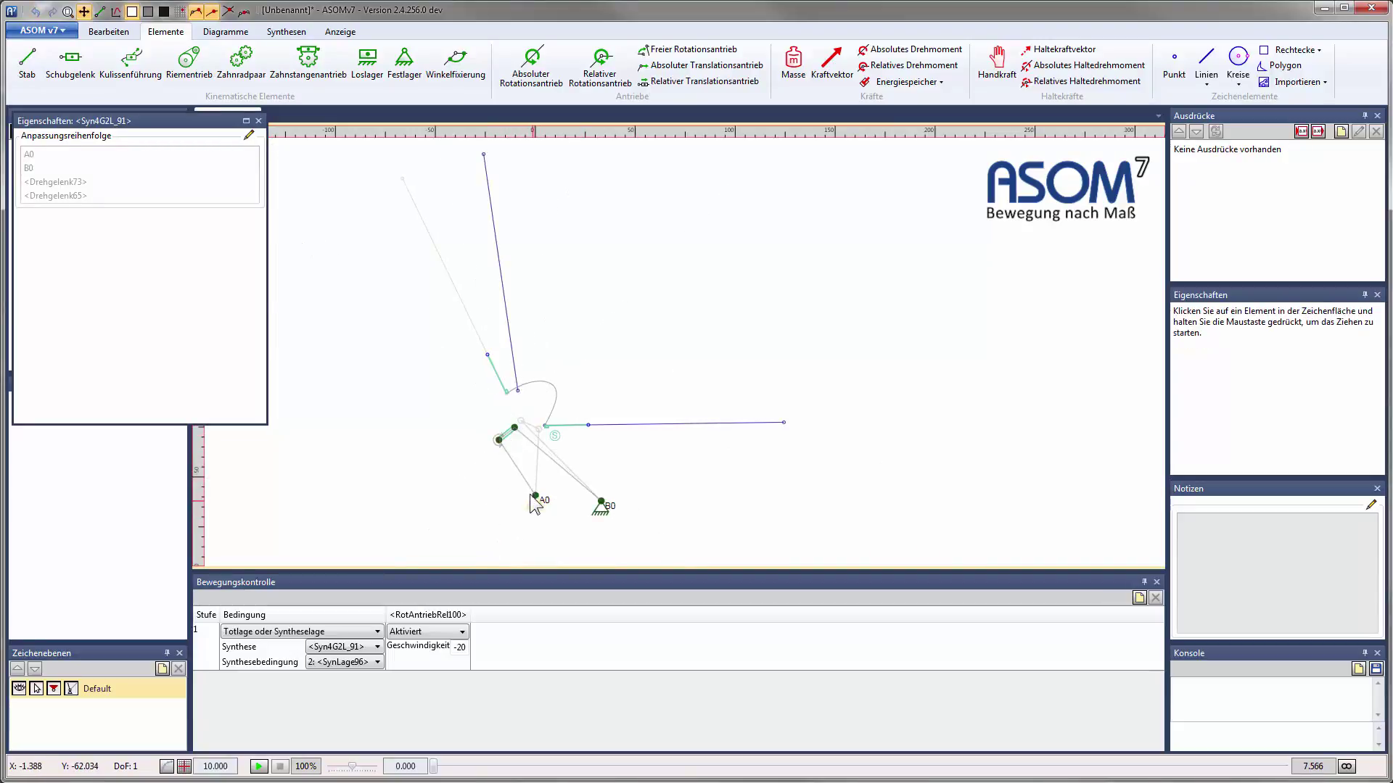
left_click(258, 120)
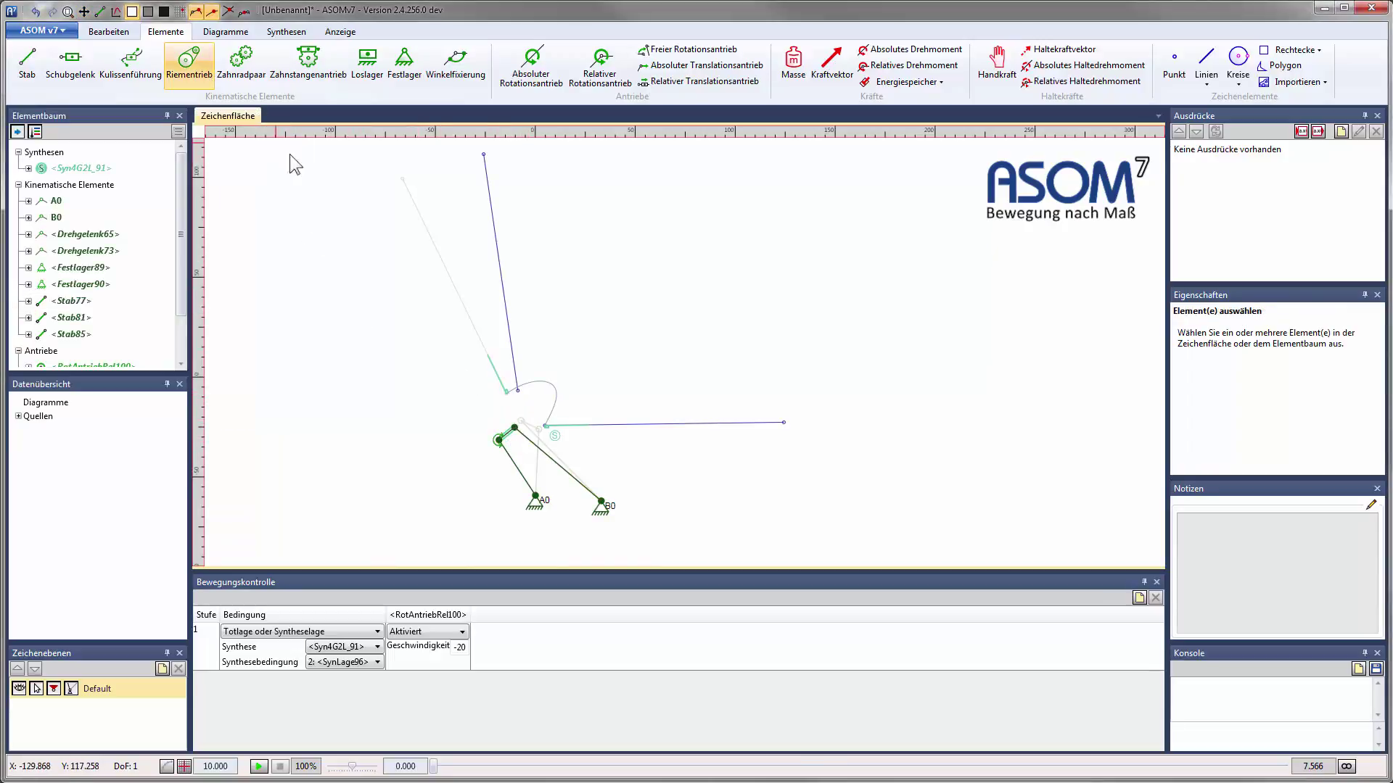
left_click(84, 12)
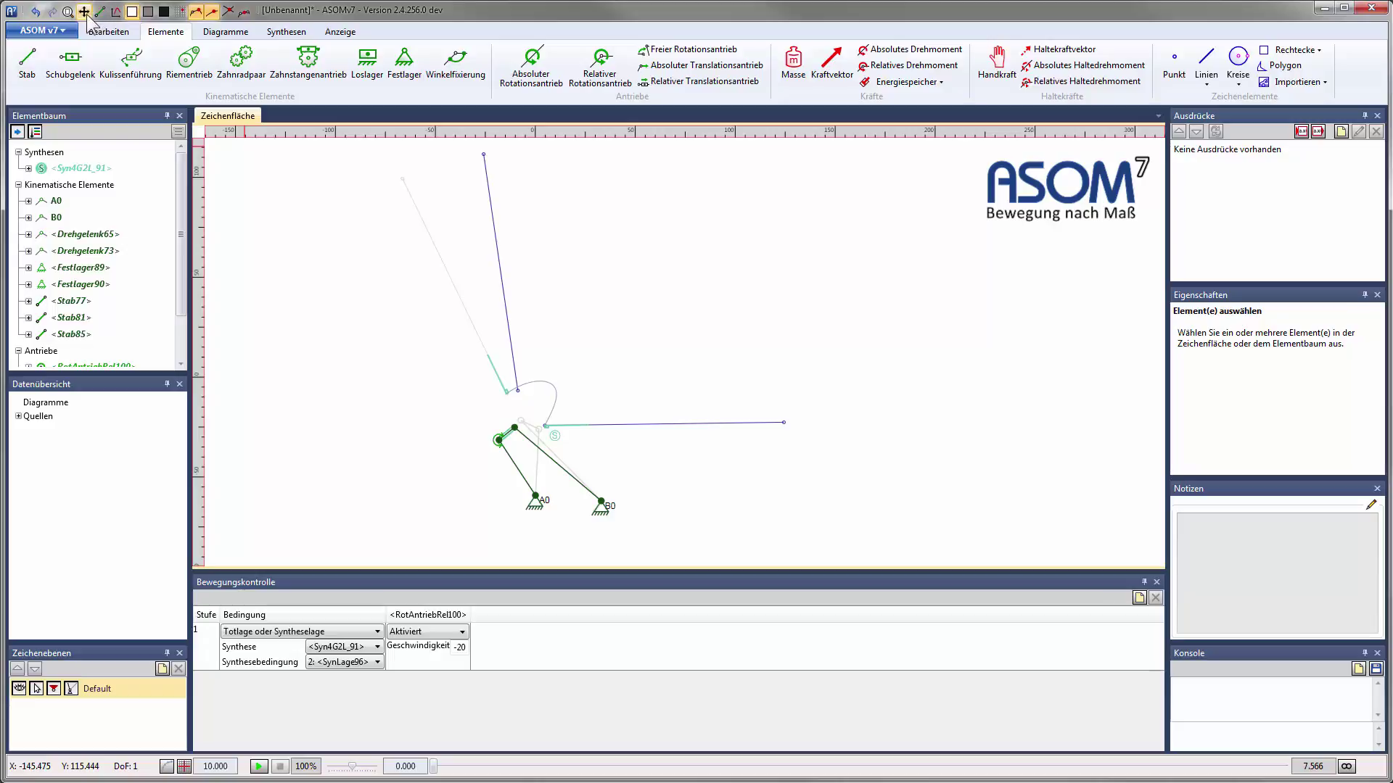
left_click_drag(506, 391, 492, 213)
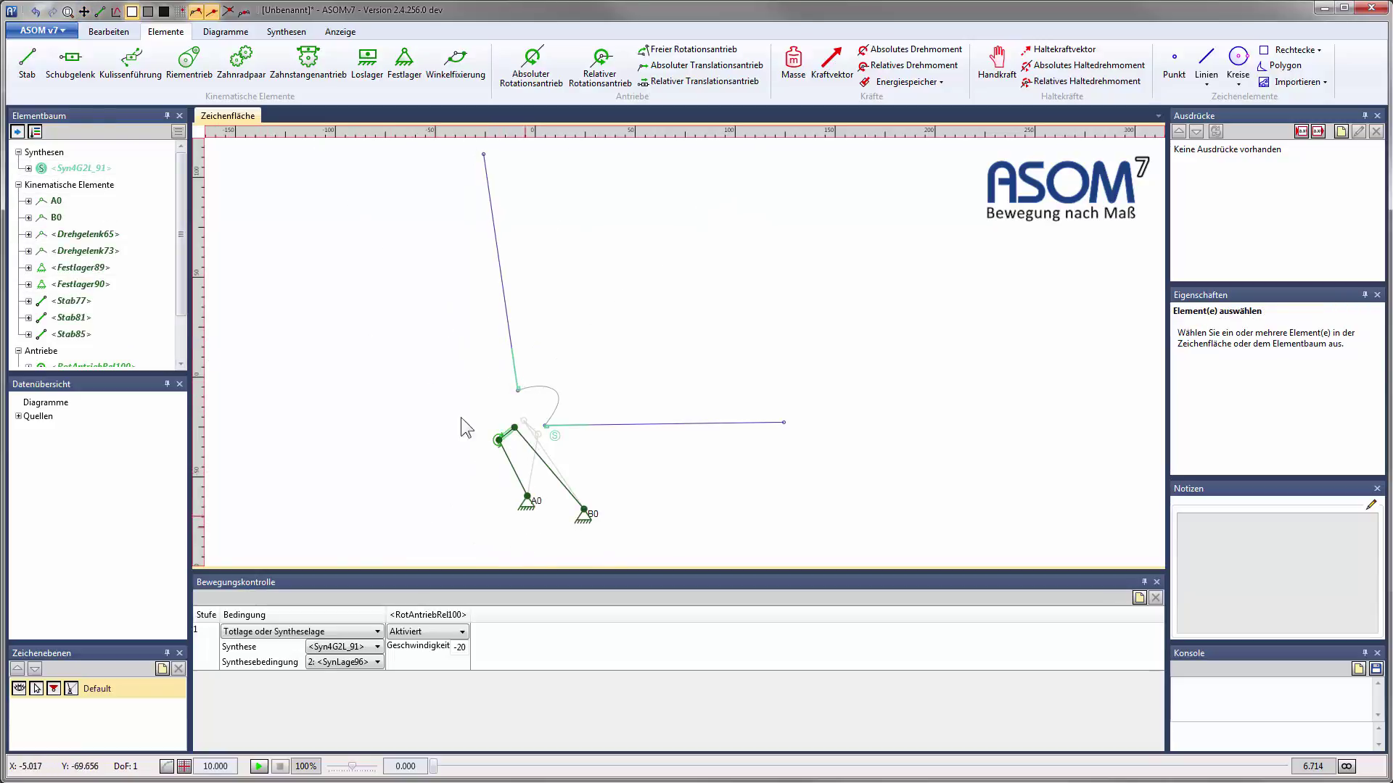
Move pivot A0 down and slightly right, nudge B0 down, and shift the left coupler joint closer to the right one.
left_click(85, 13)
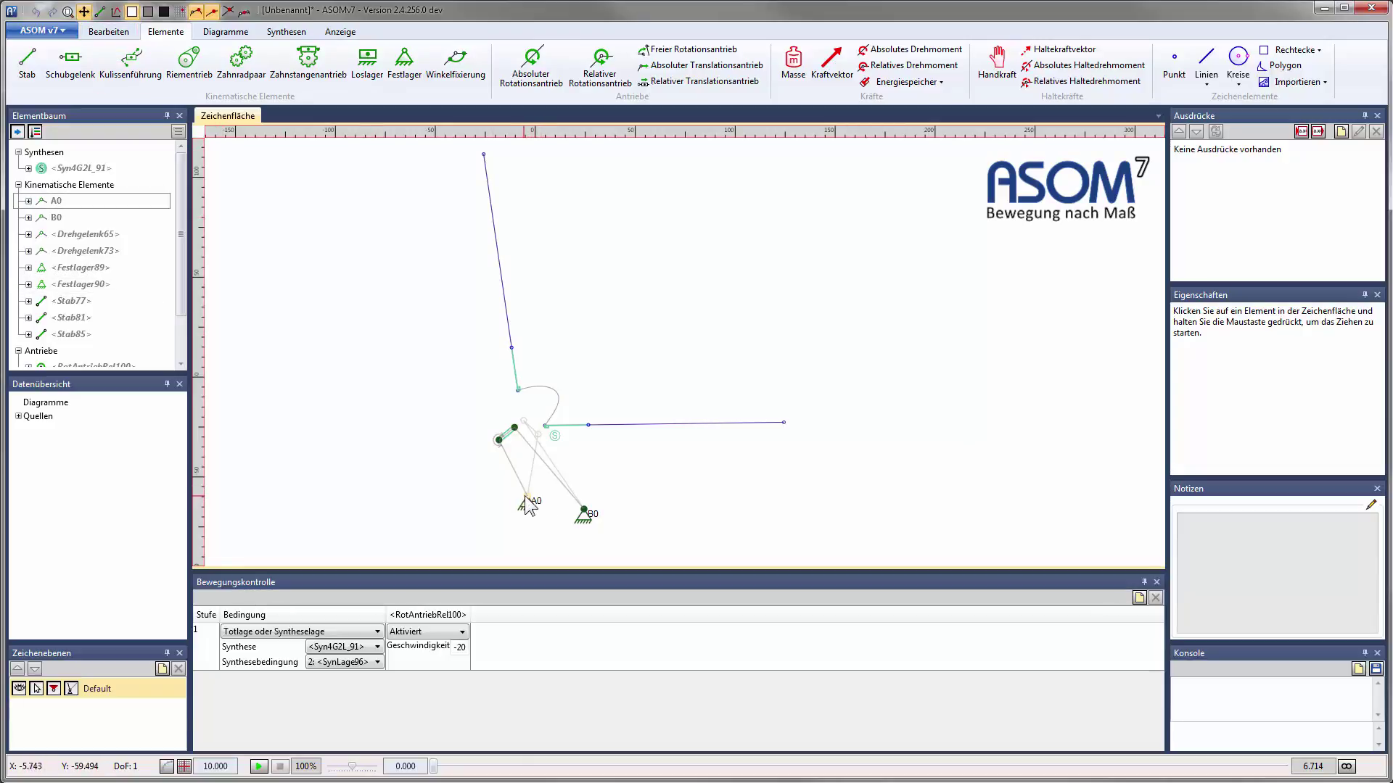
mouse_move(531, 500)
left_mouse_down()
mouse_move(530, 535)
mouse_move(522, 515)
left_mouse_up()
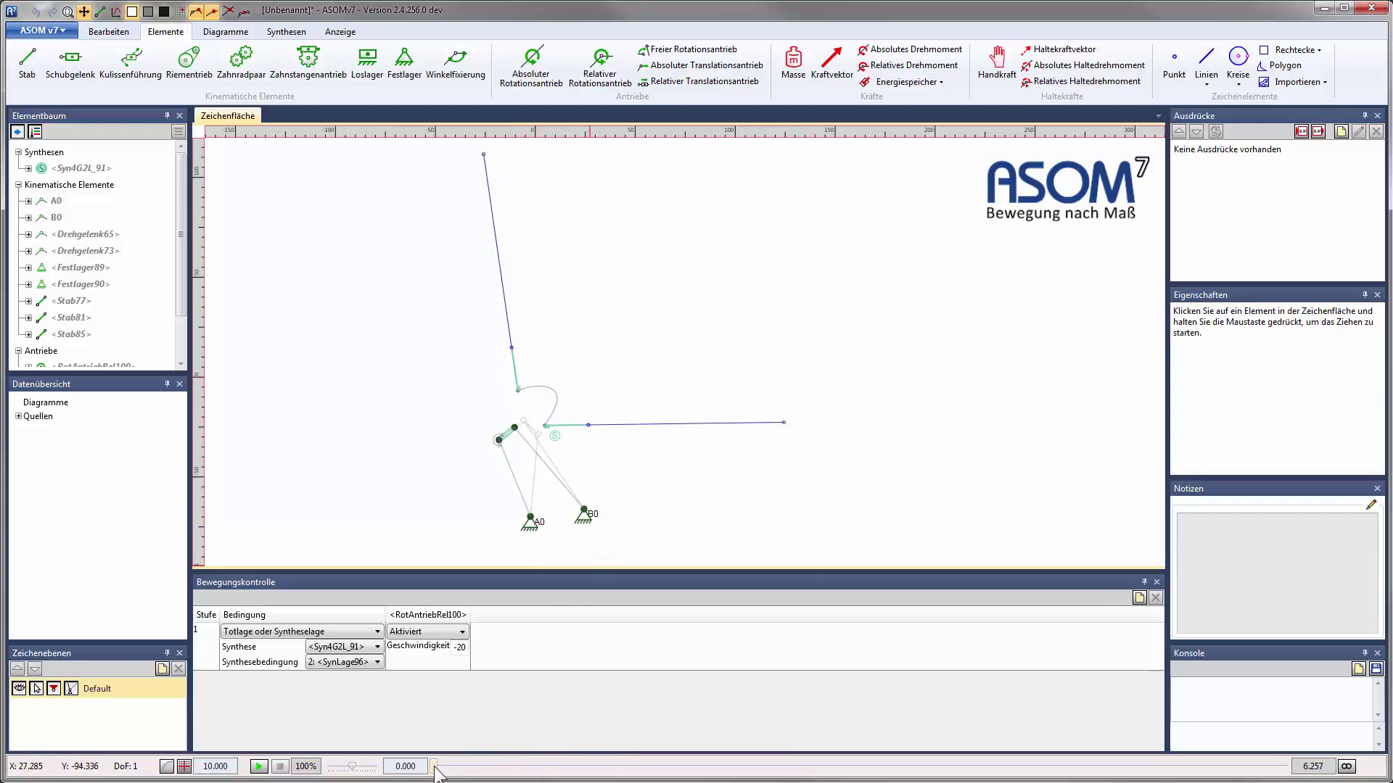
mouse_move(435, 767)
left_mouse_down()
mouse_move(1287, 779)
mouse_move(428, 768)
left_mouse_up()
middle_click_drag(425, 438, 446, 450)
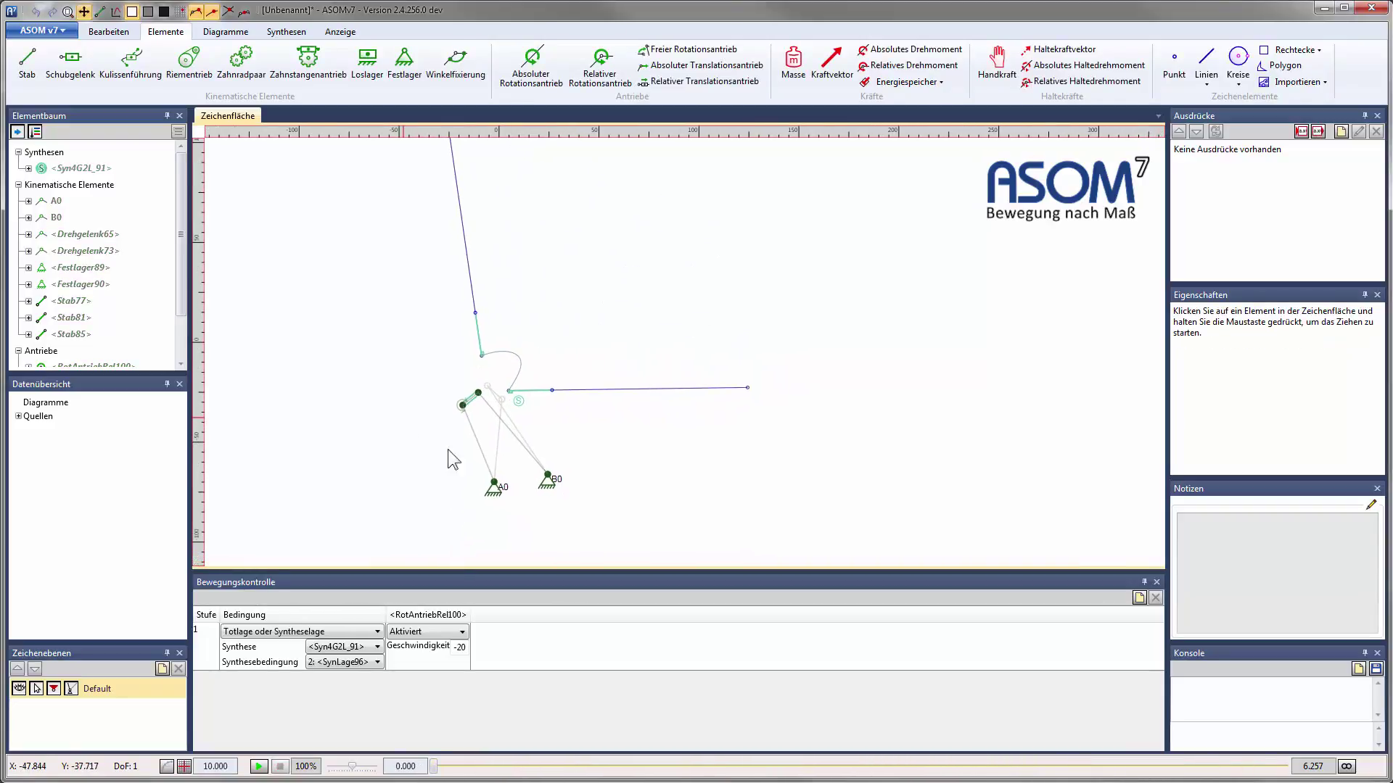
mouse_move(548, 475)
left_mouse_down()
mouse_move(558, 493)
mouse_move(548, 481)
left_mouse_up()
mouse_move(461, 403)
left_mouse_down()
mouse_move(470, 416)
mouse_move(488, 387)
mouse_move(484, 399)
left_mouse_up()
Enable free changing of the joints (Gelenke frei ändern) for the four-bar synthesis.
left_click(89, 168)
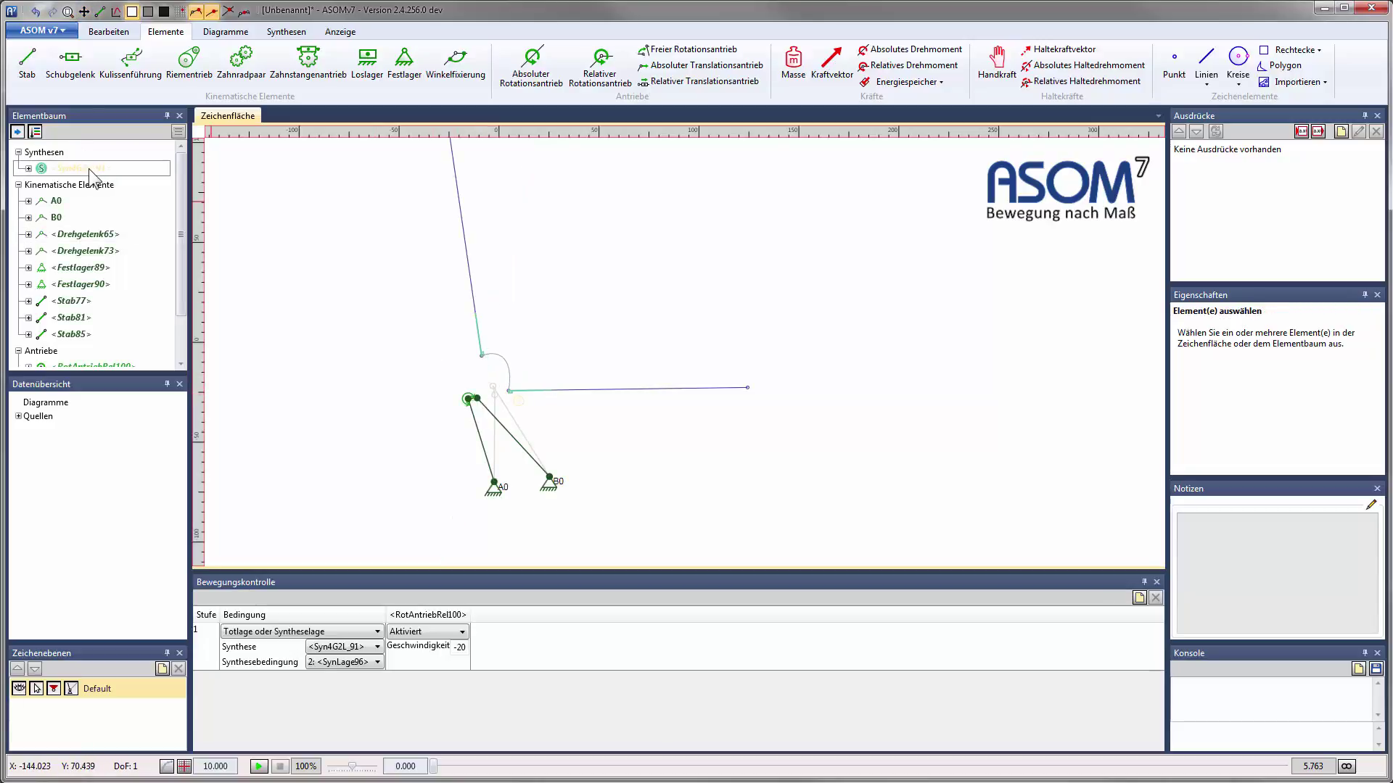
right_click(89, 168)
left_click(148, 218)
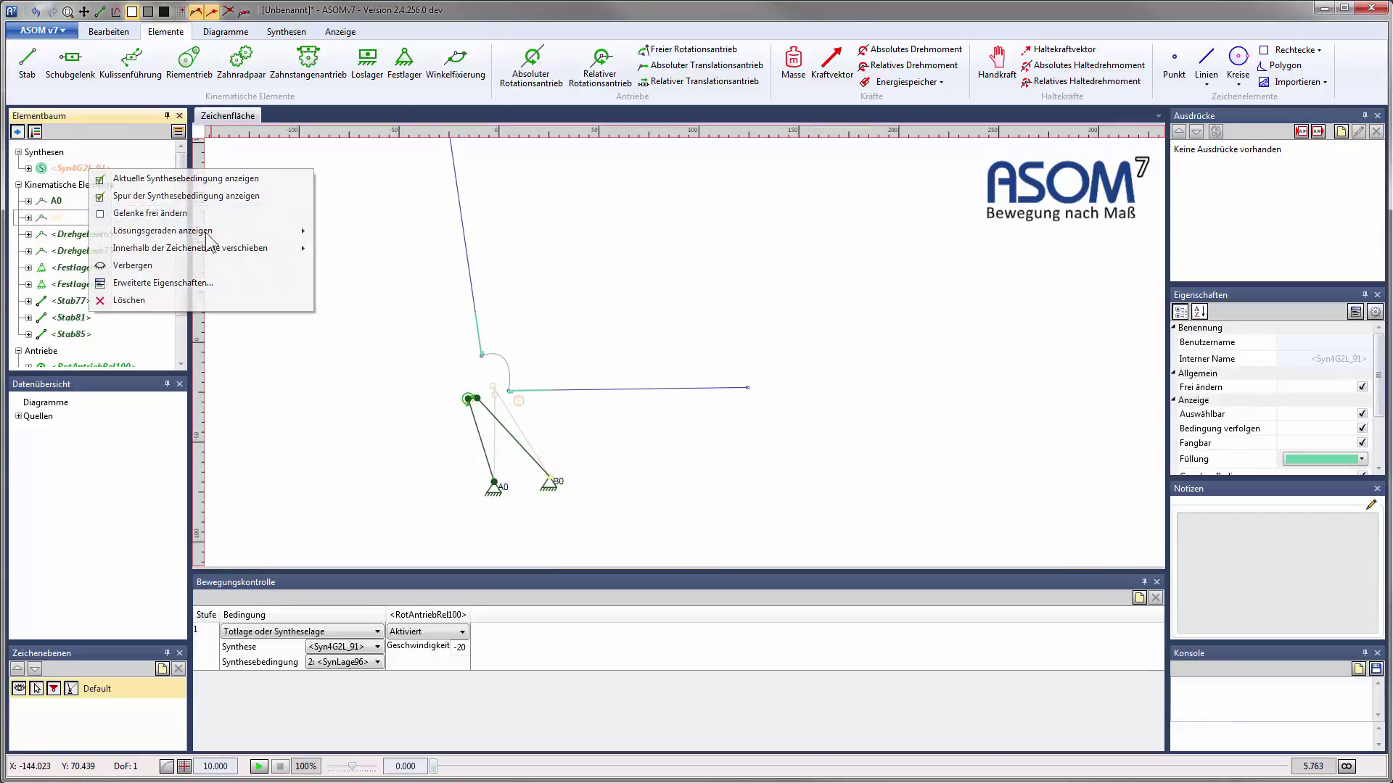
Move fixed pivot A0 to the left and slightly down, away from B0.
left_click(493, 479)
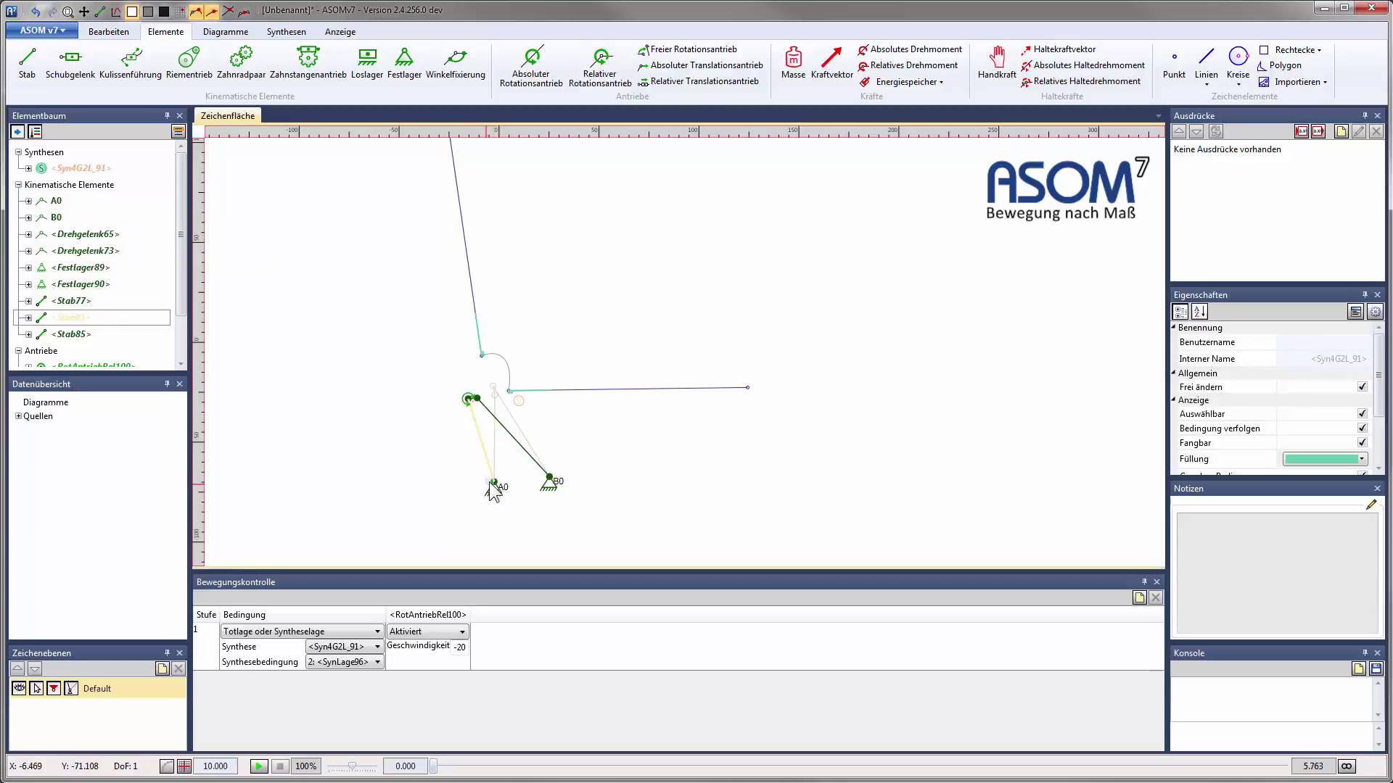
left_click(84, 12)
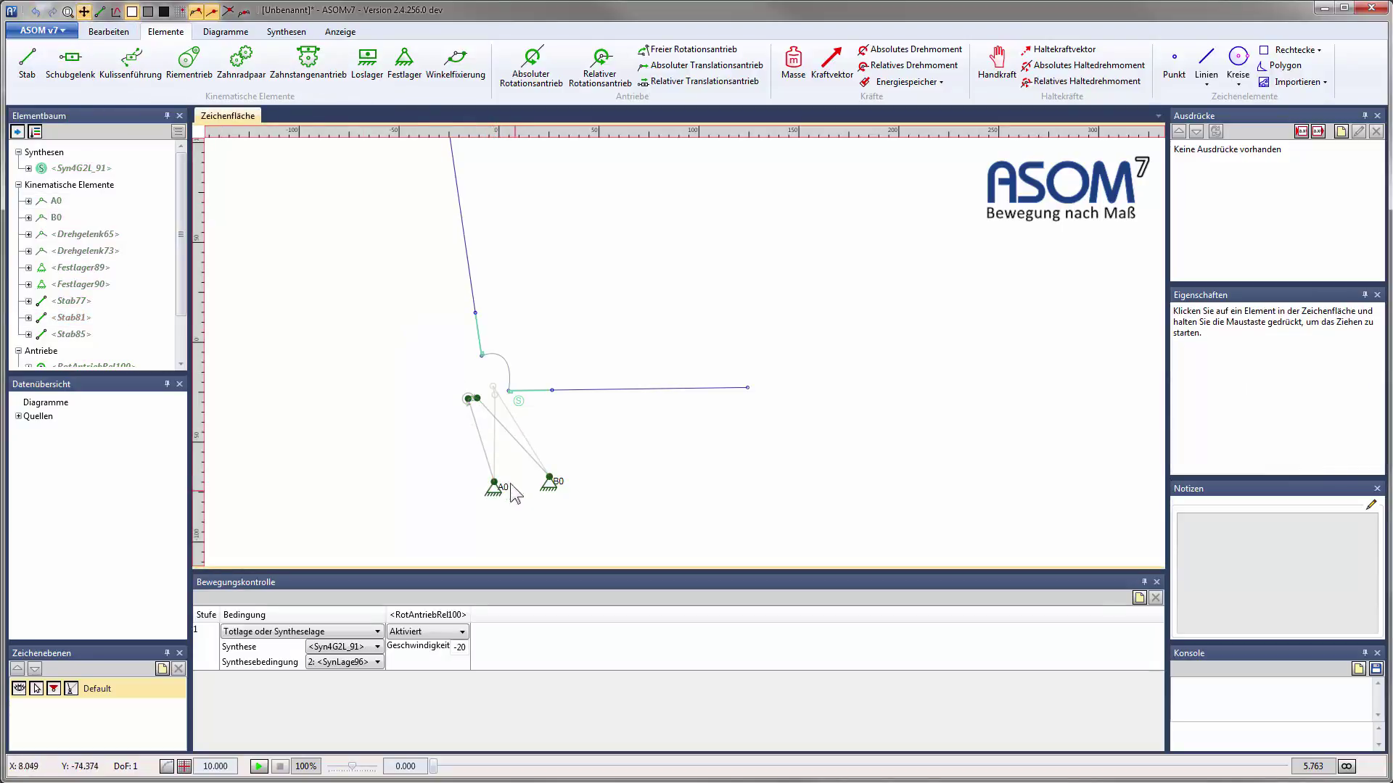
left_click_drag(511, 485, 473, 484)
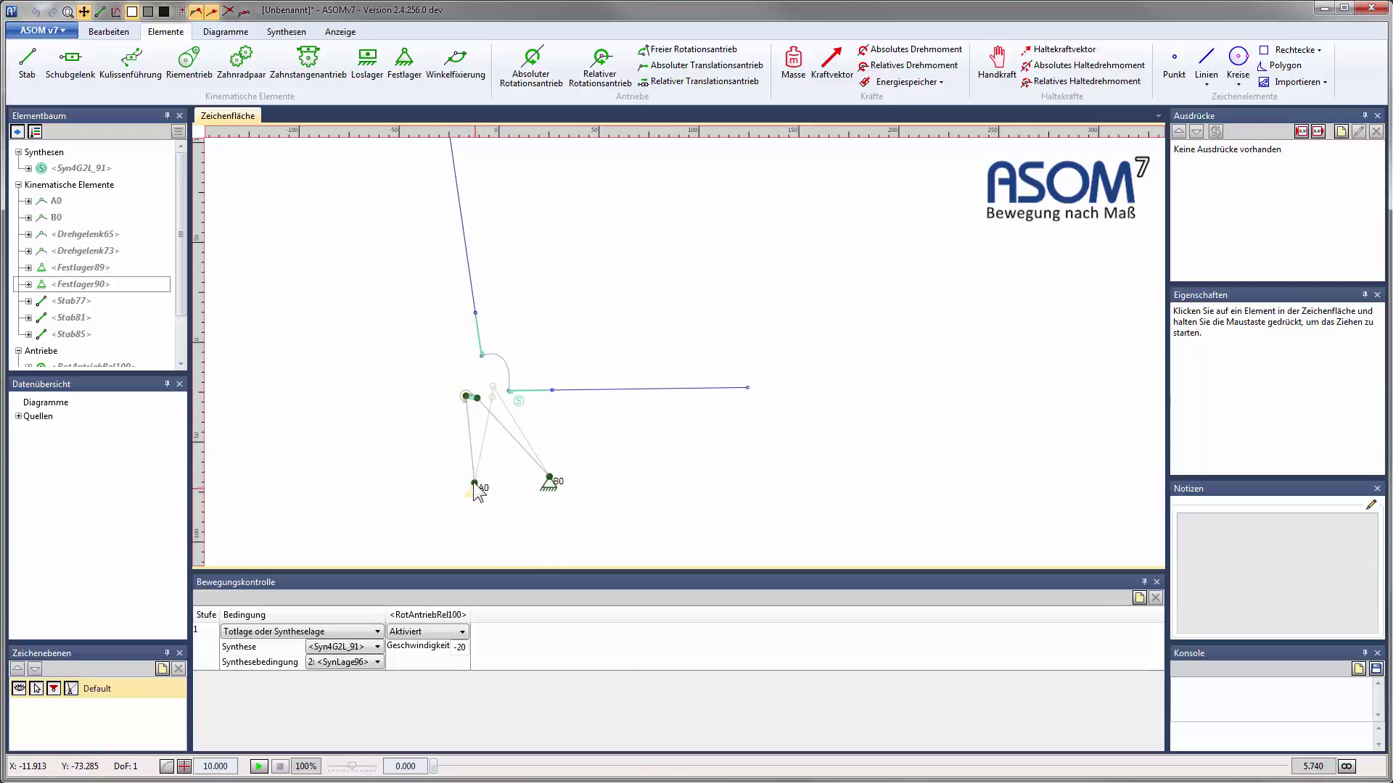
mouse_move(477, 496)
left_mouse_down()
mouse_move(437, 462)
mouse_move(424, 493)
mouse_move(464, 495)
mouse_move(452, 505)
mouse_move(477, 489)
left_mouse_up()
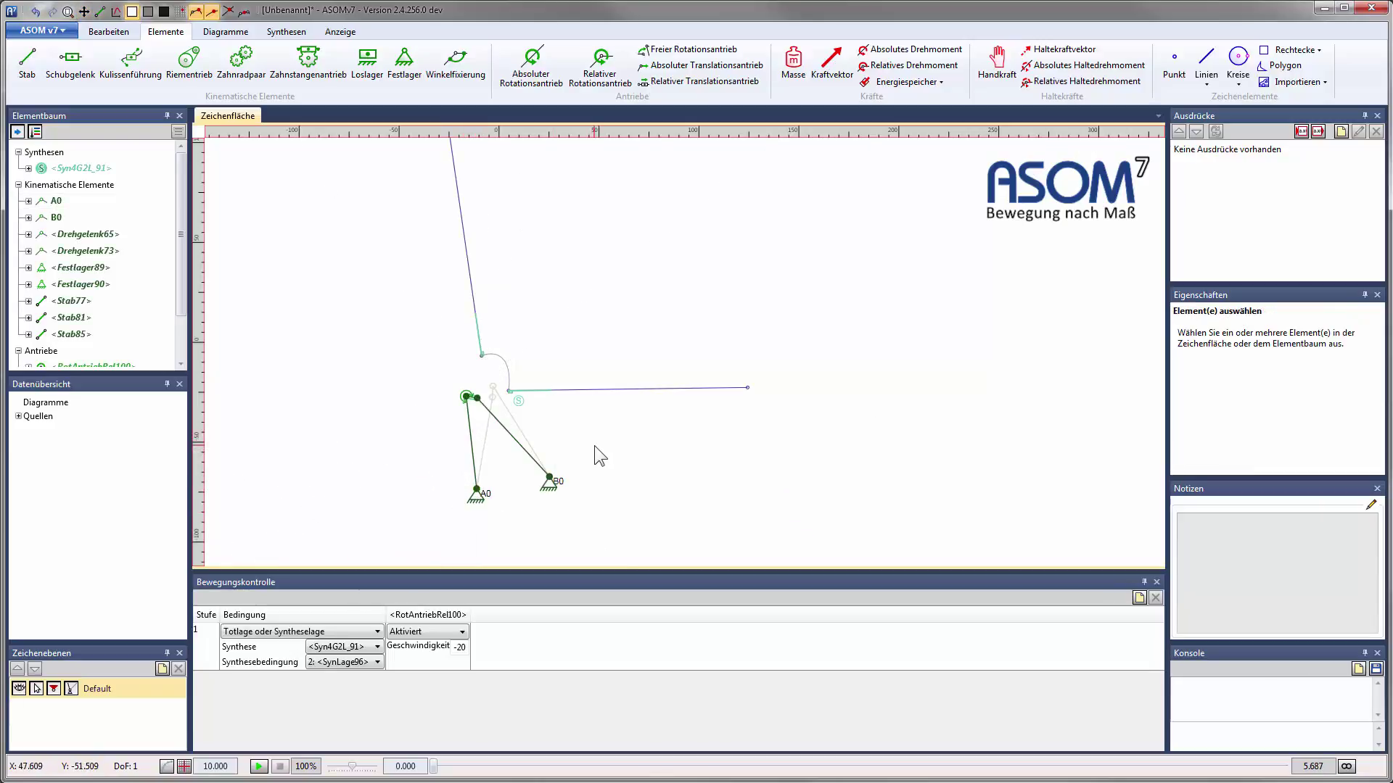
Display the available synthesis types.
left_click(285, 32)
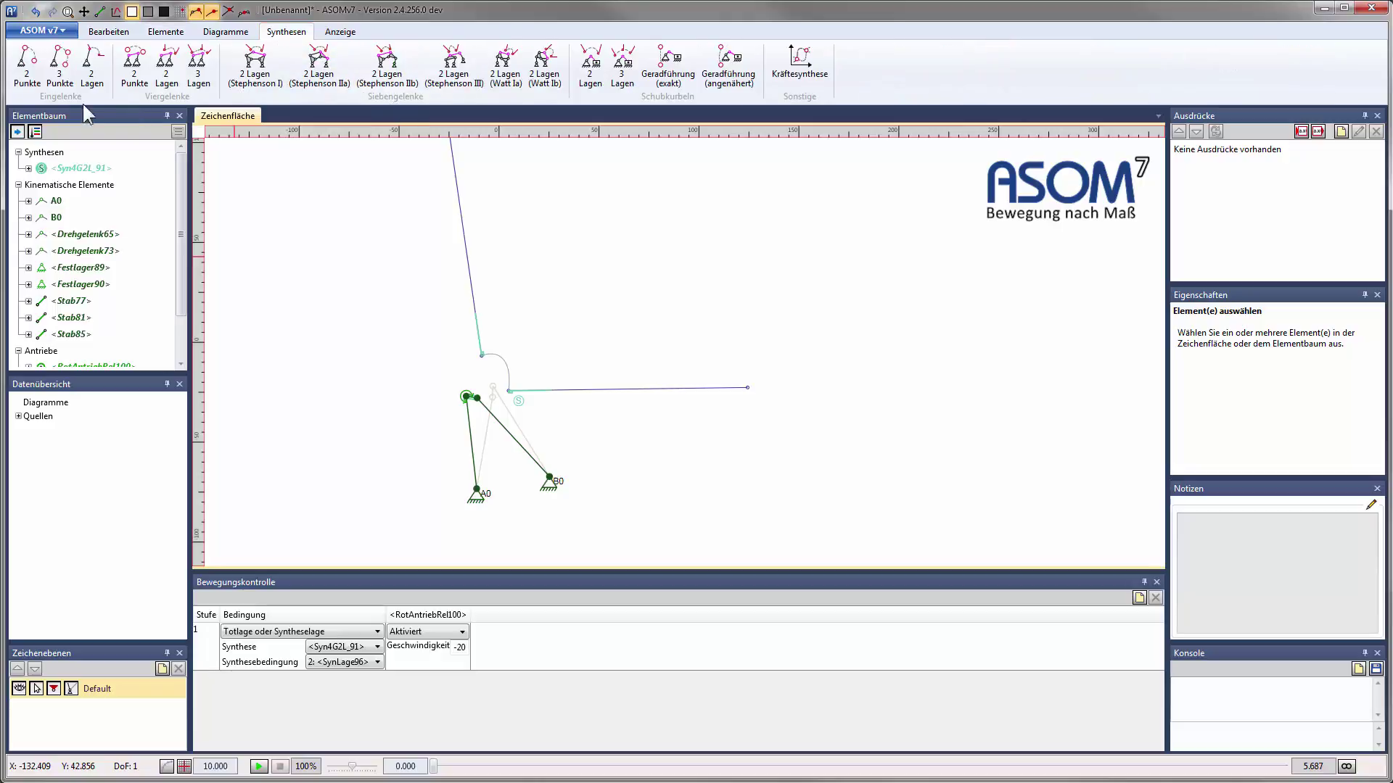